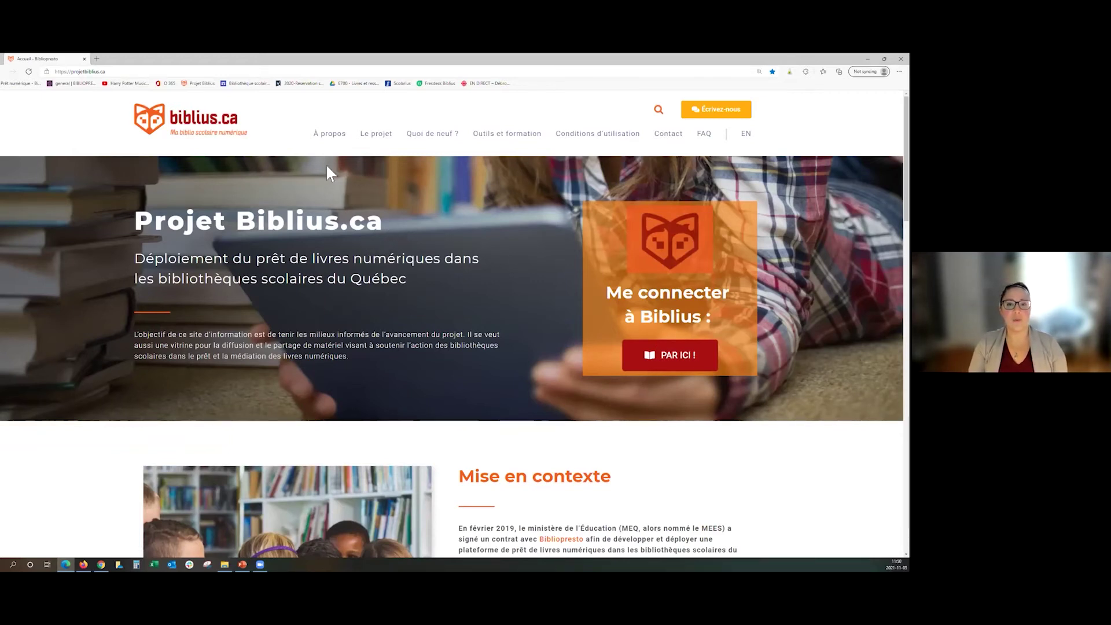
{"action": "mouse_move", "coordinate": [498, 139]}
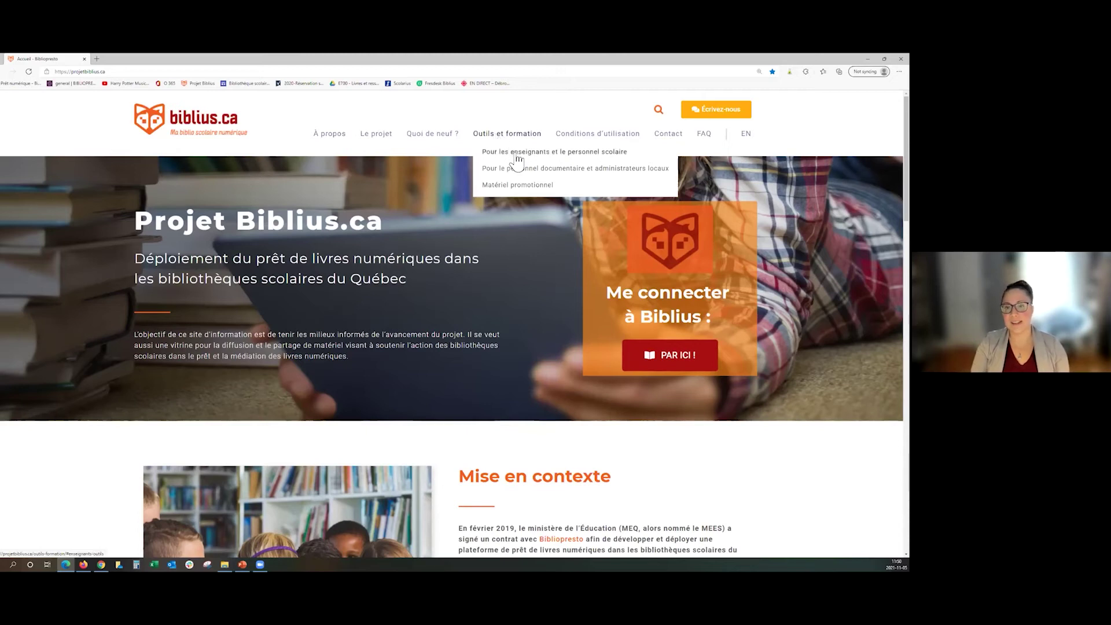
{"action": "left_click", "coordinate": [516, 155]}
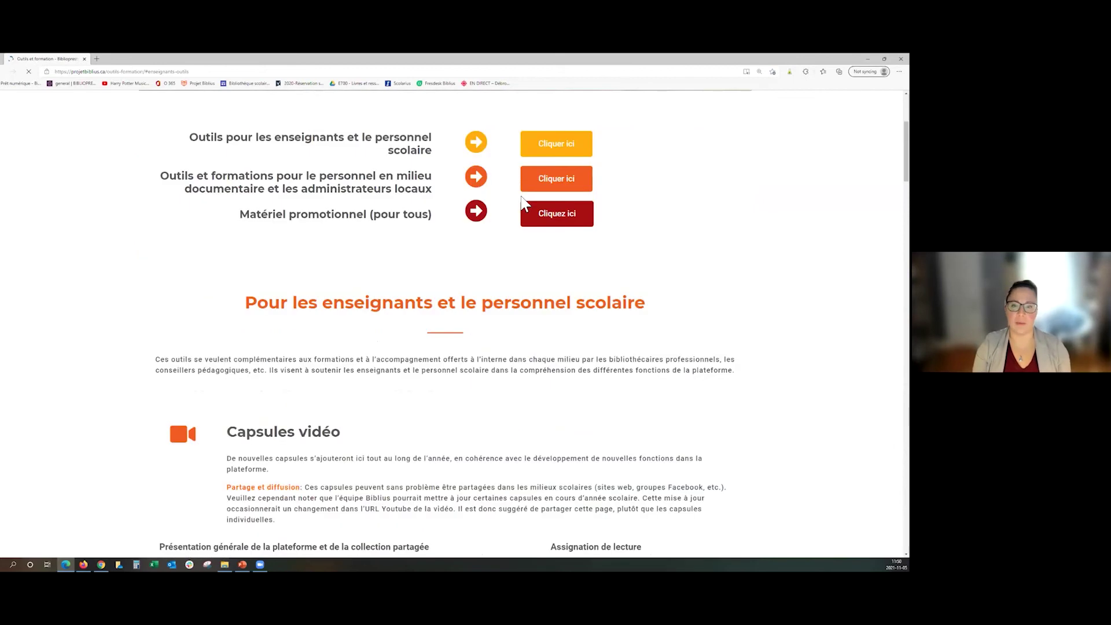
{"action": "scroll", "coordinate": [373, 206], "scroll_direction": "down", "scroll_amount": 5}
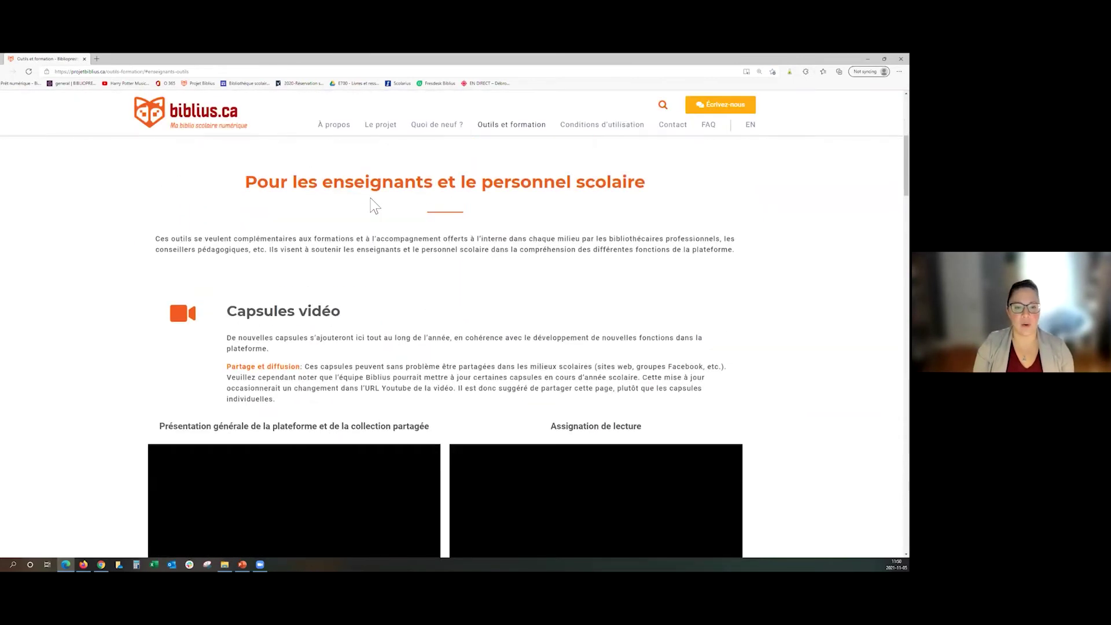
{"action": "scroll", "coordinate": [371, 200], "scroll_direction": "down", "scroll_amount": 3}
{"action": "scroll", "coordinate": [367, 194], "scroll_direction": "up", "scroll_amount": 5}
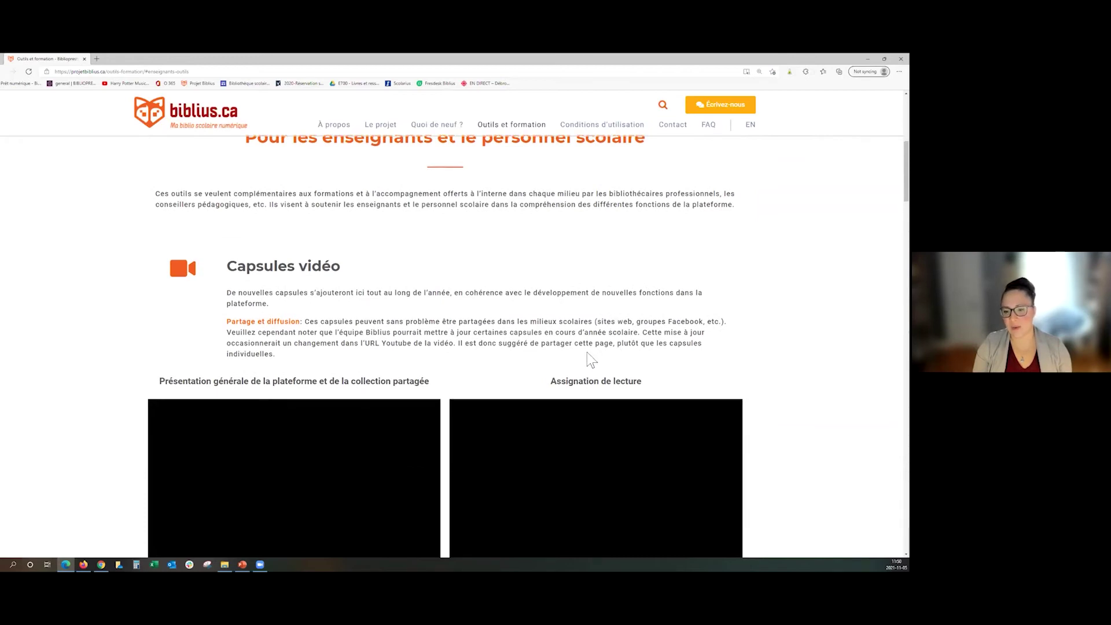
{"action": "scroll", "coordinate": [587, 352], "scroll_direction": "down", "scroll_amount": 3}
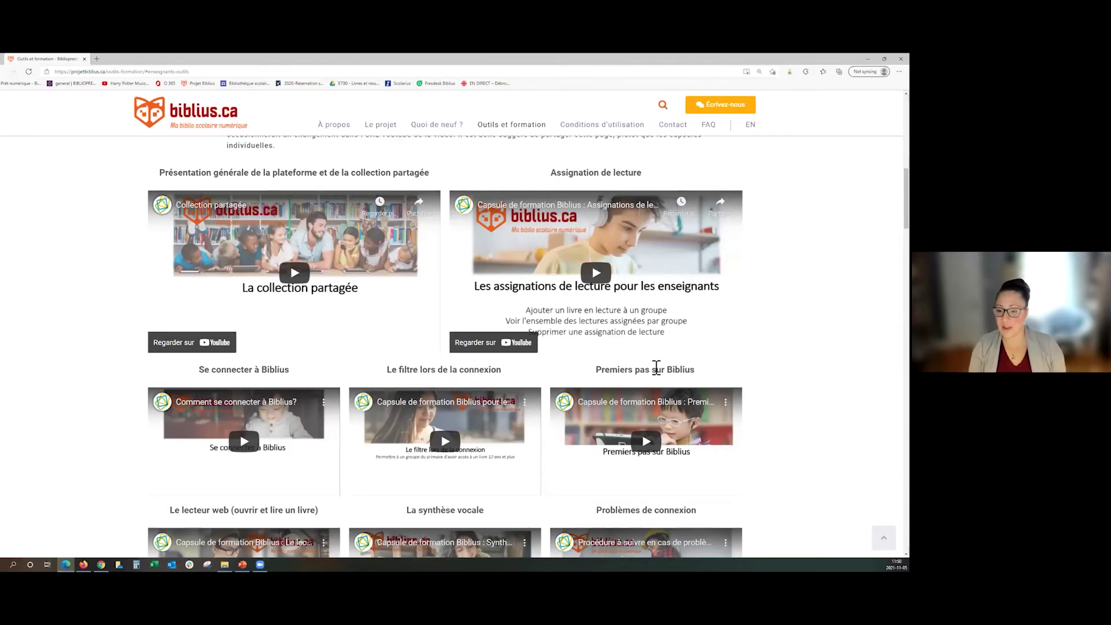
{"action": "scroll", "coordinate": [656, 369], "scroll_direction": "down", "scroll_amount": 2}
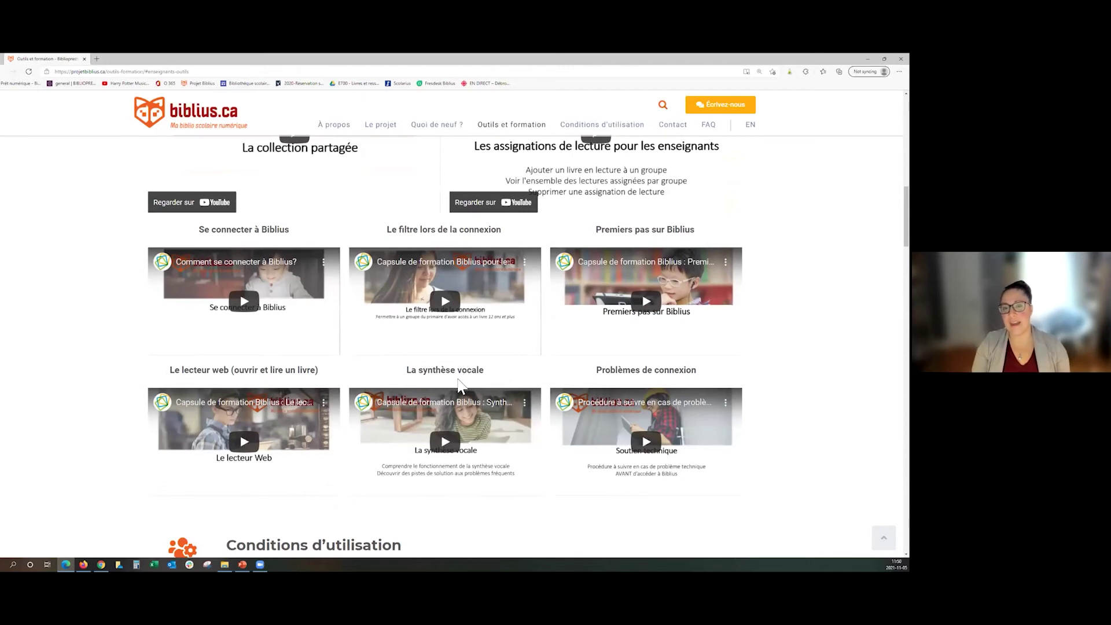
{"action": "scroll", "coordinate": [457, 396], "scroll_direction": "up", "scroll_amount": 3}
{"action": "scroll", "coordinate": [456, 396], "scroll_direction": "up", "scroll_amount": 5}
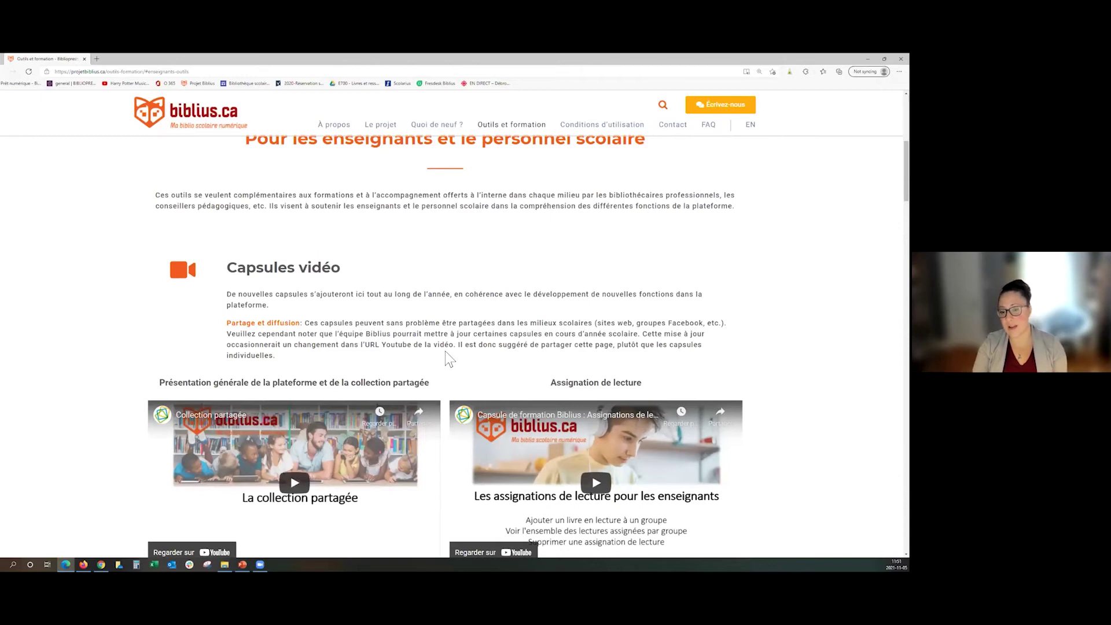
{"action": "scroll", "coordinate": [447, 357], "scroll_direction": "down", "scroll_amount": 5}
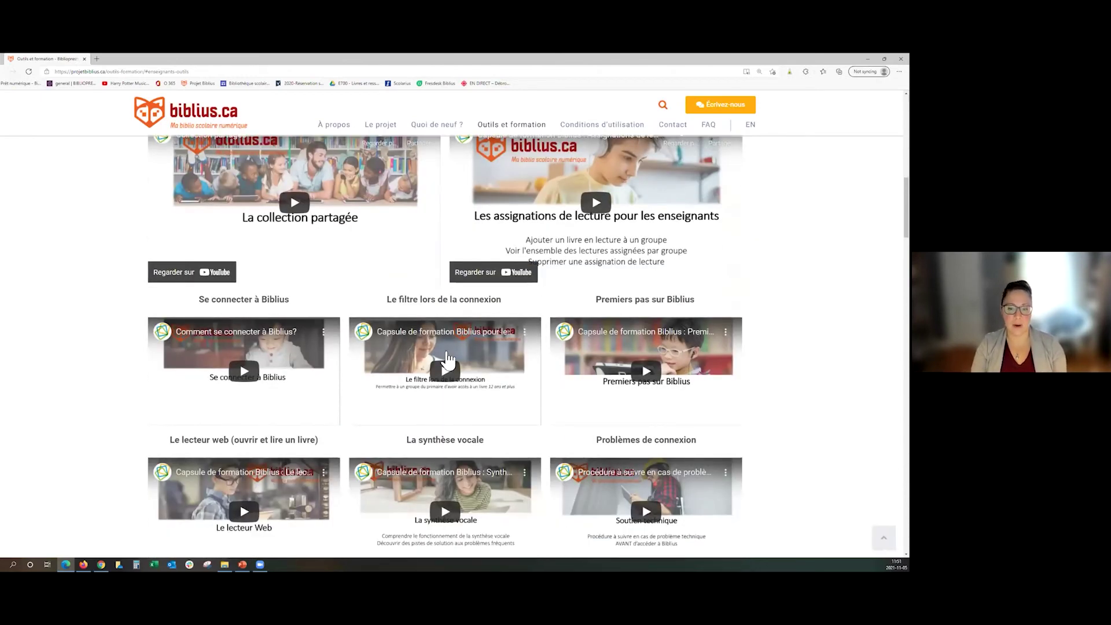
{"action": "scroll", "coordinate": [529, 346], "scroll_direction": "down", "scroll_amount": 1}
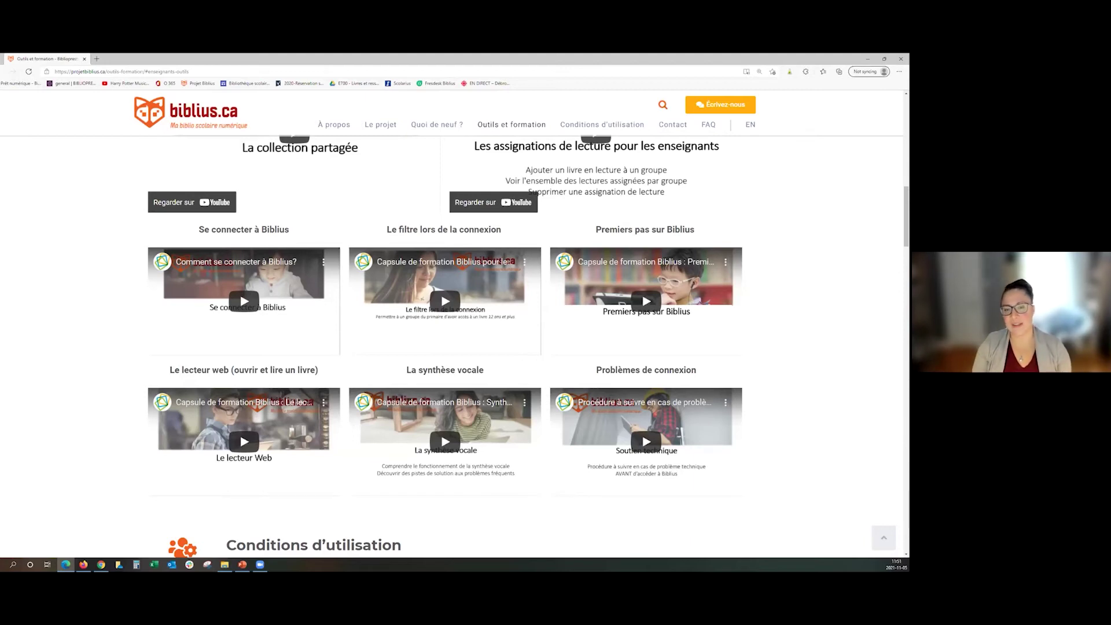
{"action": "scroll", "coordinate": [445, 347], "scroll_direction": "down", "scroll_amount": 3}
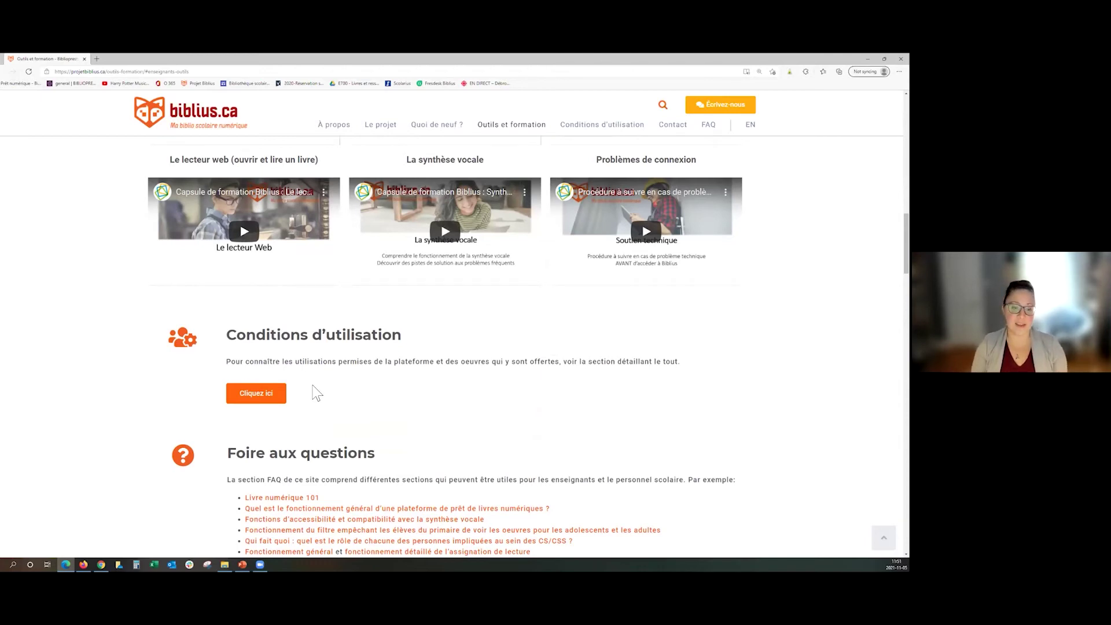
{"action": "scroll", "coordinate": [317, 394], "scroll_direction": "down", "scroll_amount": 1}
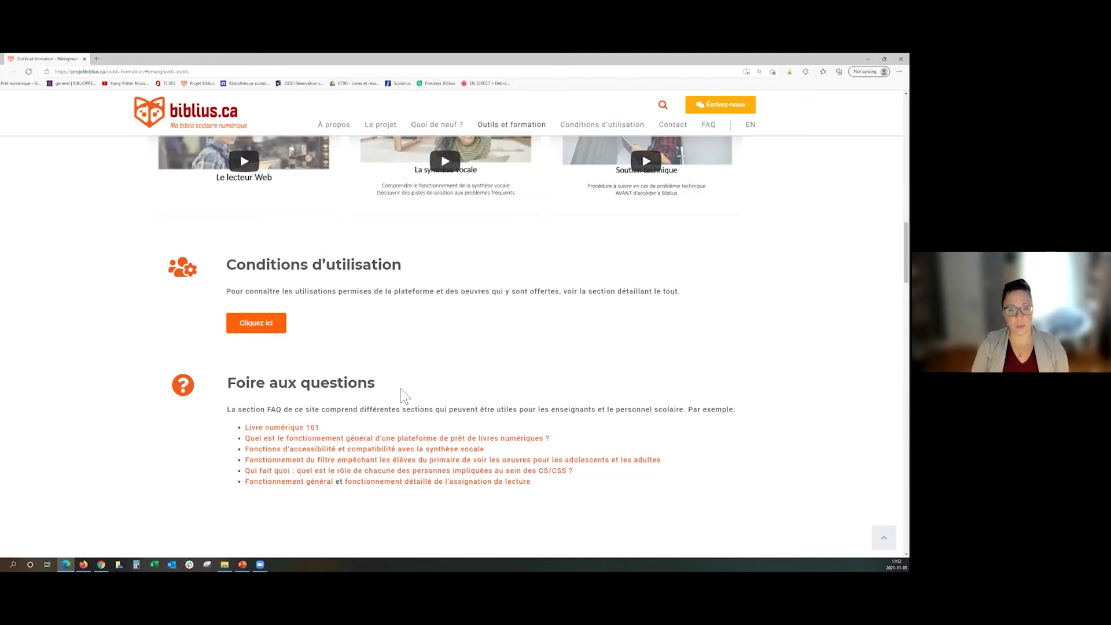
{"action": "scroll", "coordinate": [401, 390], "scroll_direction": "up", "scroll_amount": 15}
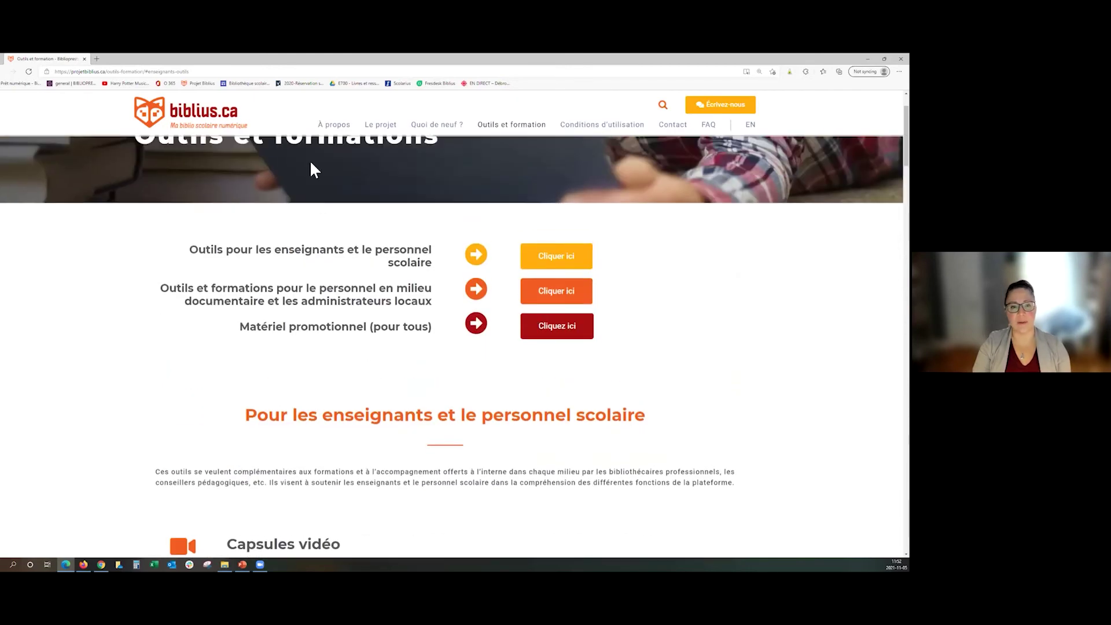
{"action": "left_click", "coordinate": [208, 132]}
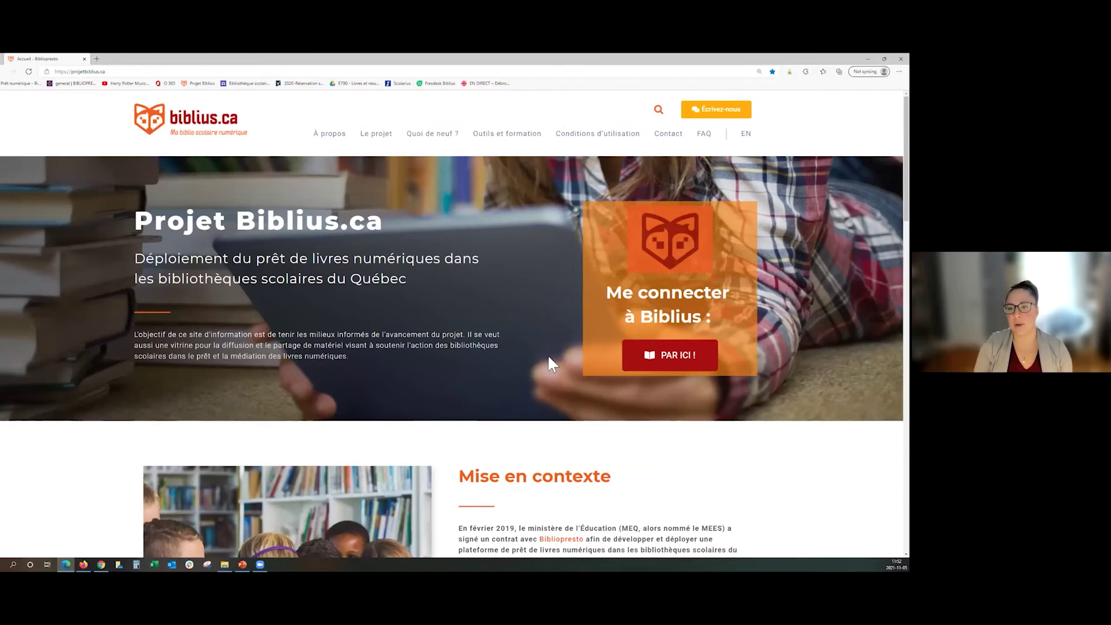
Follow the PAR ICI ! link and choose Centre de services scolaire de la Pointe-de-l'Île from the list
{"action": "left_click", "coordinate": [658, 362]}
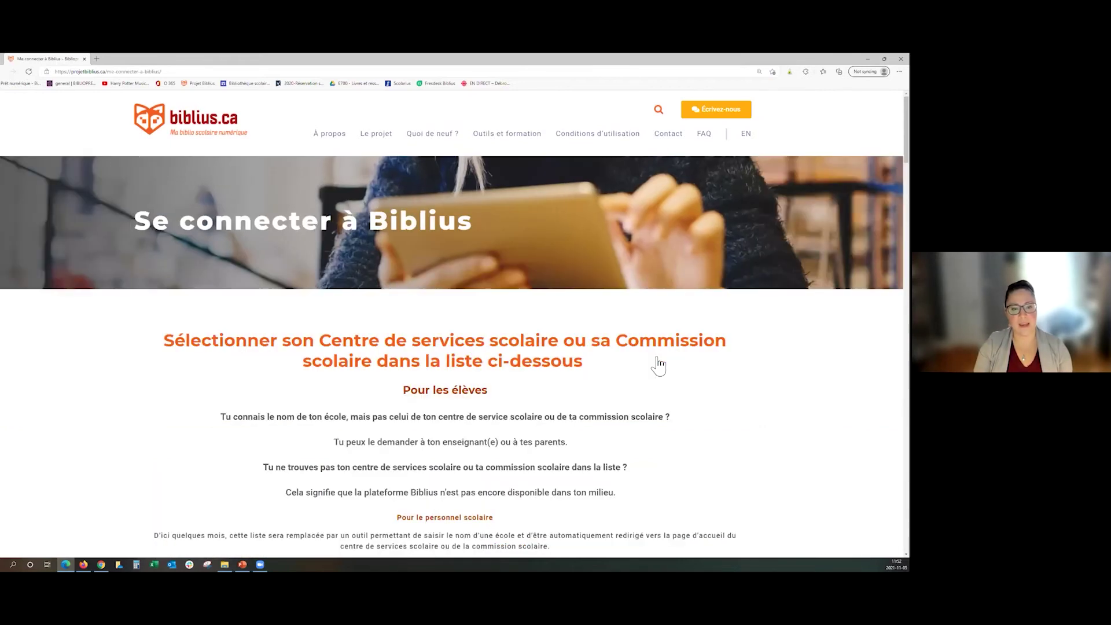
{"action": "scroll", "coordinate": [659, 365], "scroll_direction": "down", "scroll_amount": 8}
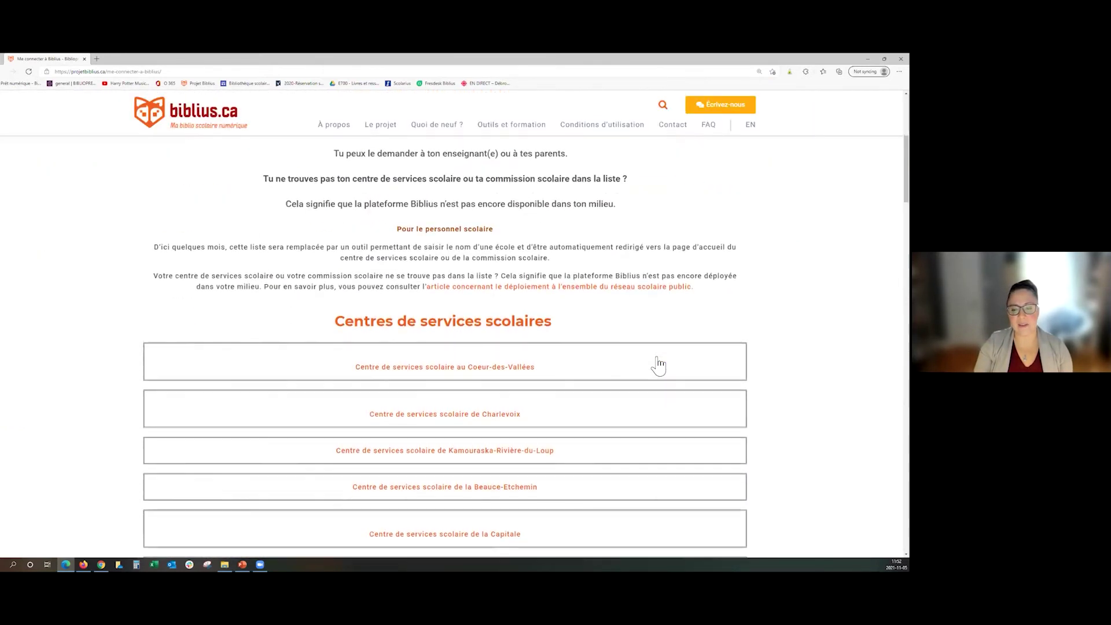
{"action": "scroll", "coordinate": [659, 365], "scroll_direction": "down", "scroll_amount": 5}
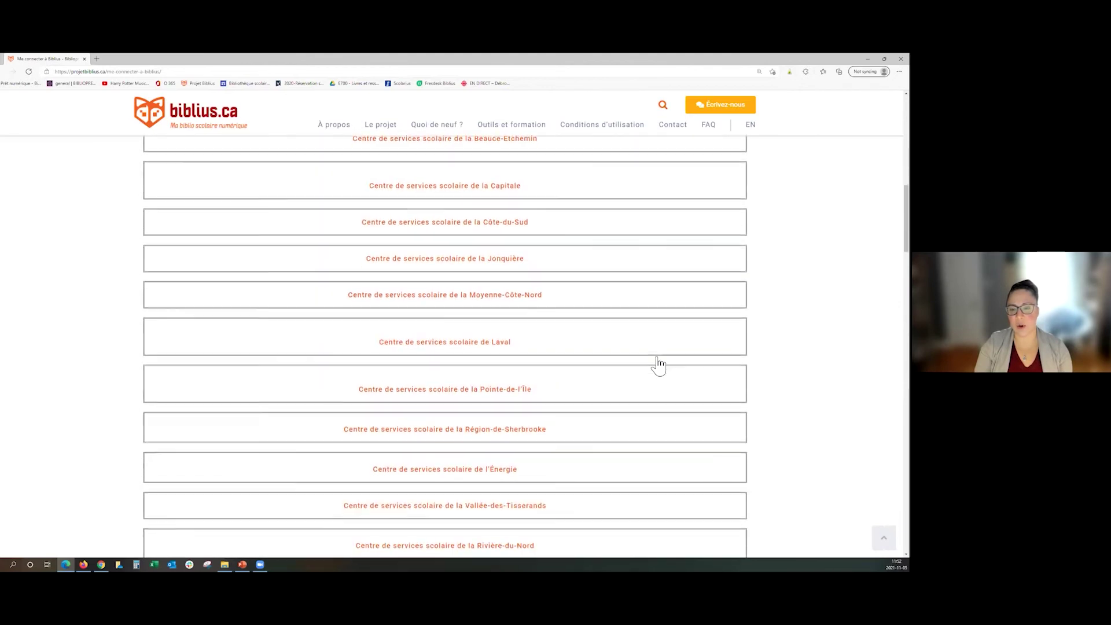
{"action": "scroll", "coordinate": [659, 365], "scroll_direction": "up", "scroll_amount": 5}
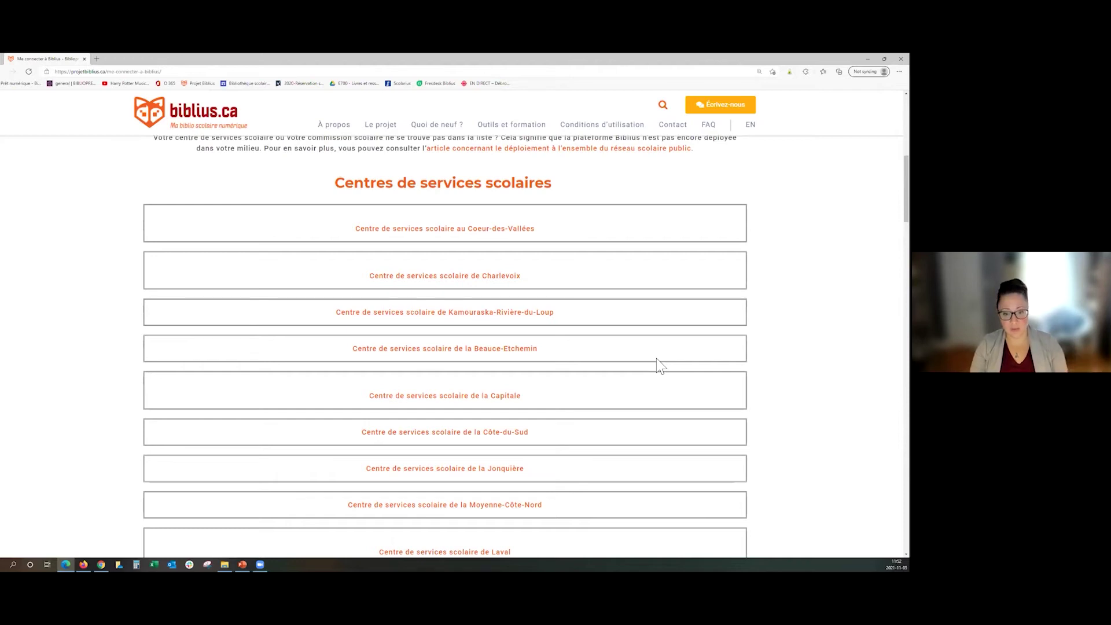
{"action": "scroll", "coordinate": [660, 366], "scroll_direction": "up", "scroll_amount": 1}
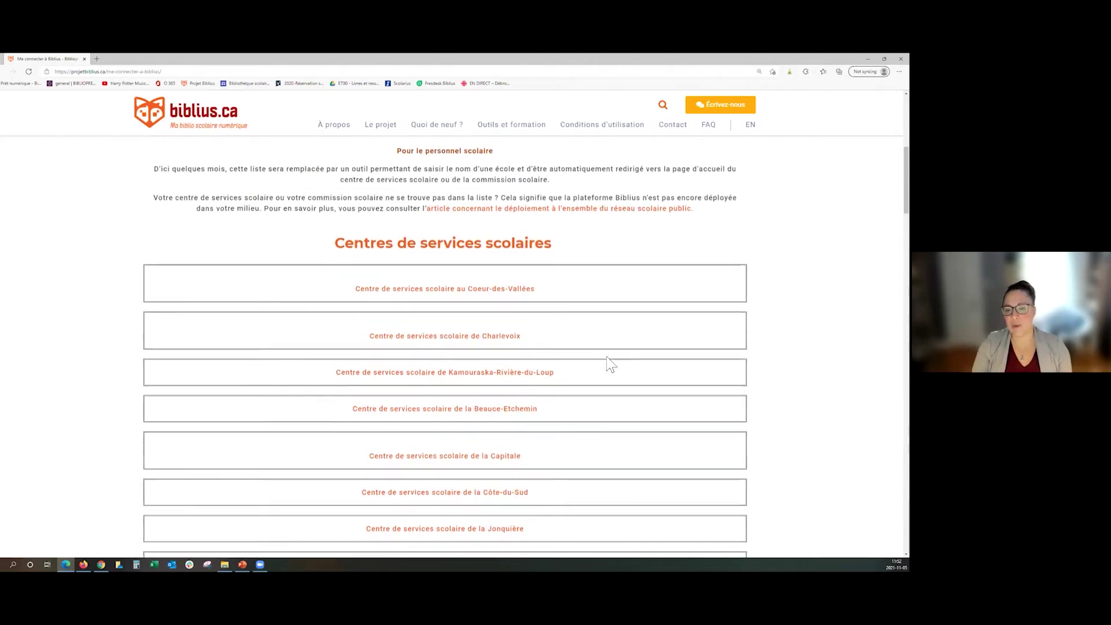
{"action": "scroll", "coordinate": [611, 363], "scroll_direction": "down", "scroll_amount": 3}
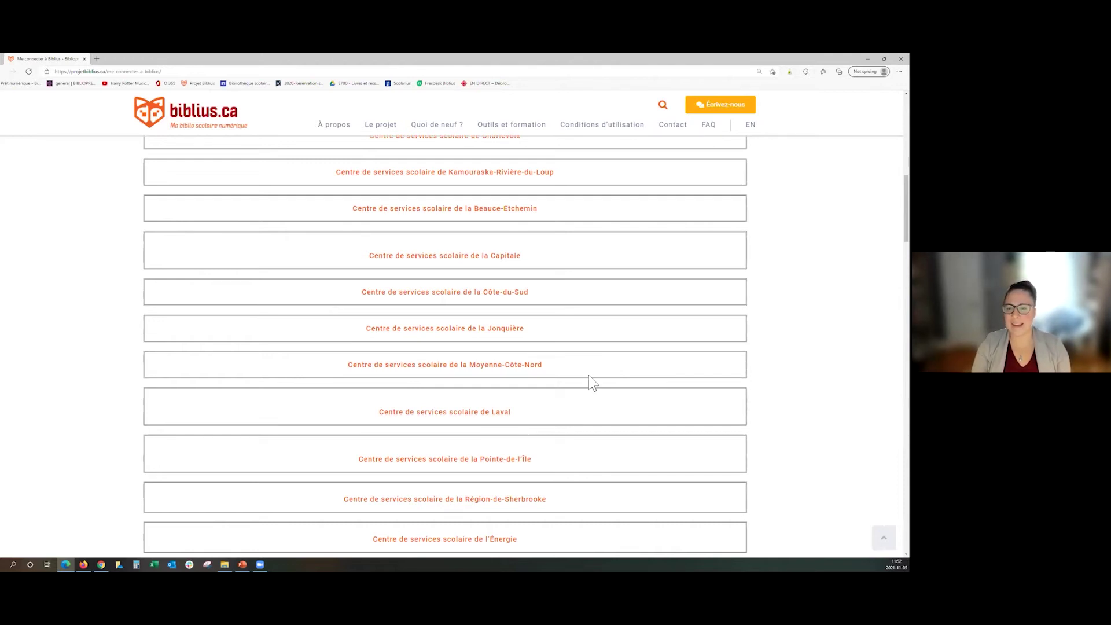
{"action": "scroll", "coordinate": [590, 382], "scroll_direction": "down", "scroll_amount": 3}
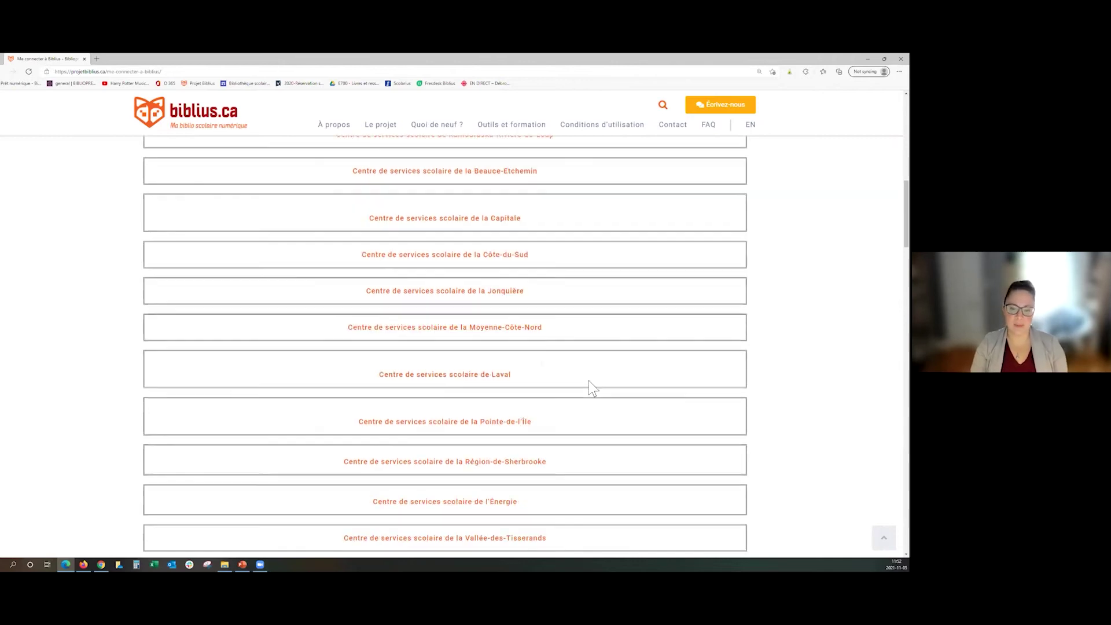
{"action": "scroll", "coordinate": [592, 391], "scroll_direction": "up", "scroll_amount": 7}
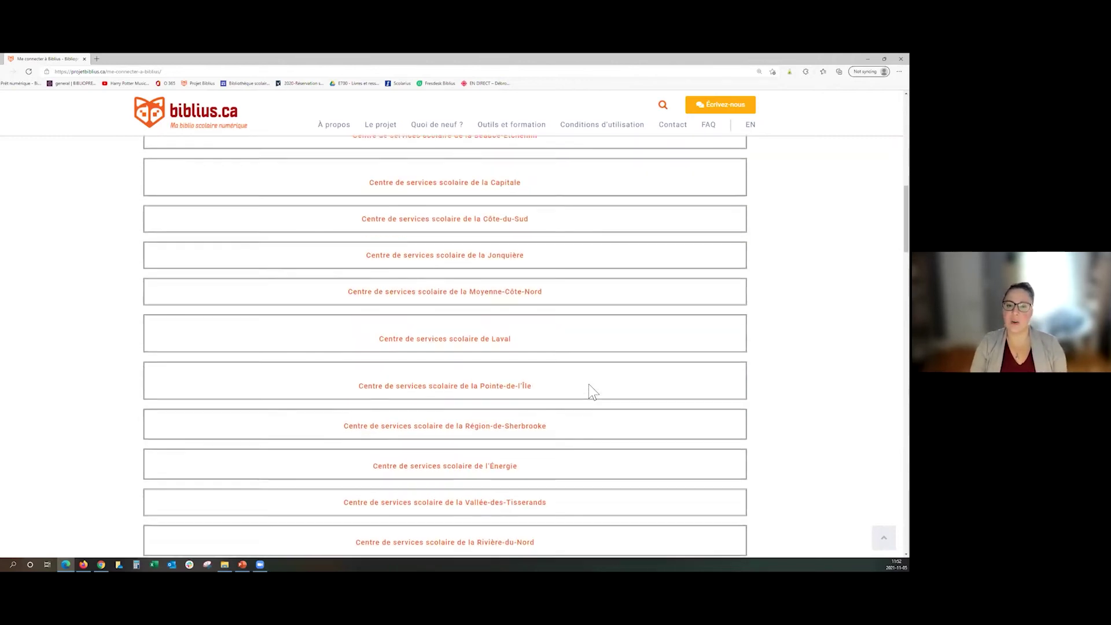
{"action": "scroll", "coordinate": [591, 392], "scroll_direction": "down", "scroll_amount": 5}
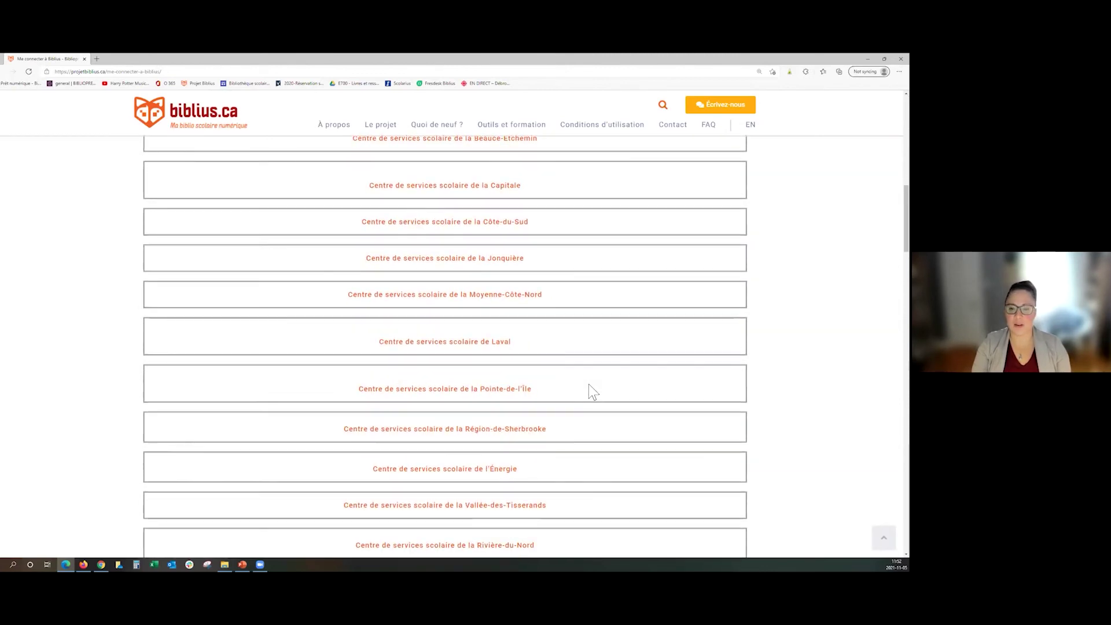
{"action": "left_click", "coordinate": [449, 390]}
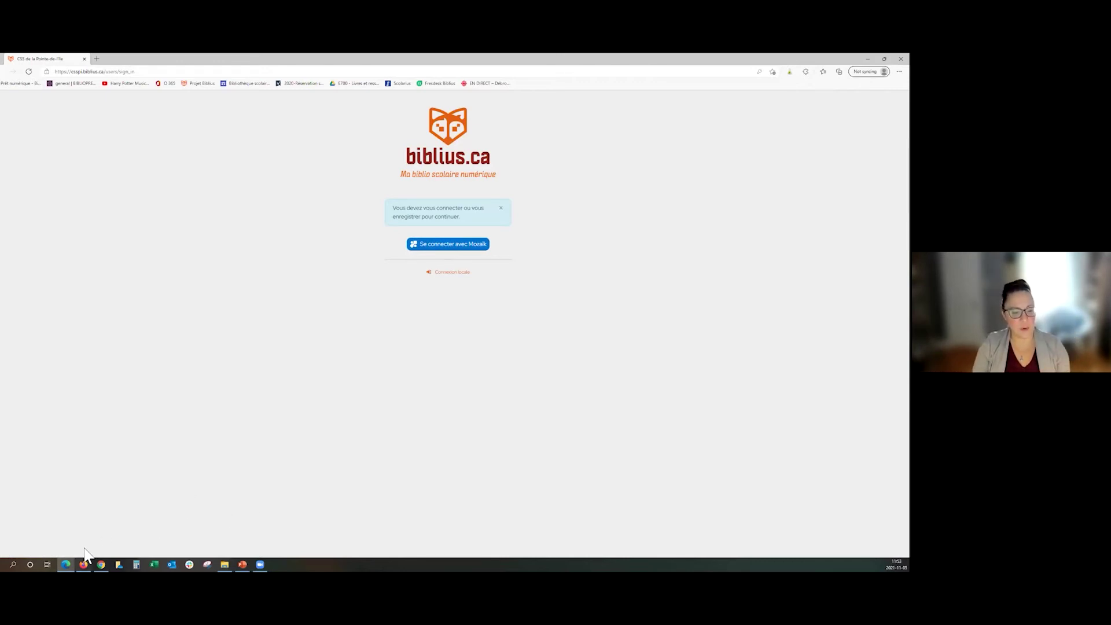
Switch to the Firefox window showing Mozaïk Portail
{"action": "mouse_move", "coordinate": [86, 557]}
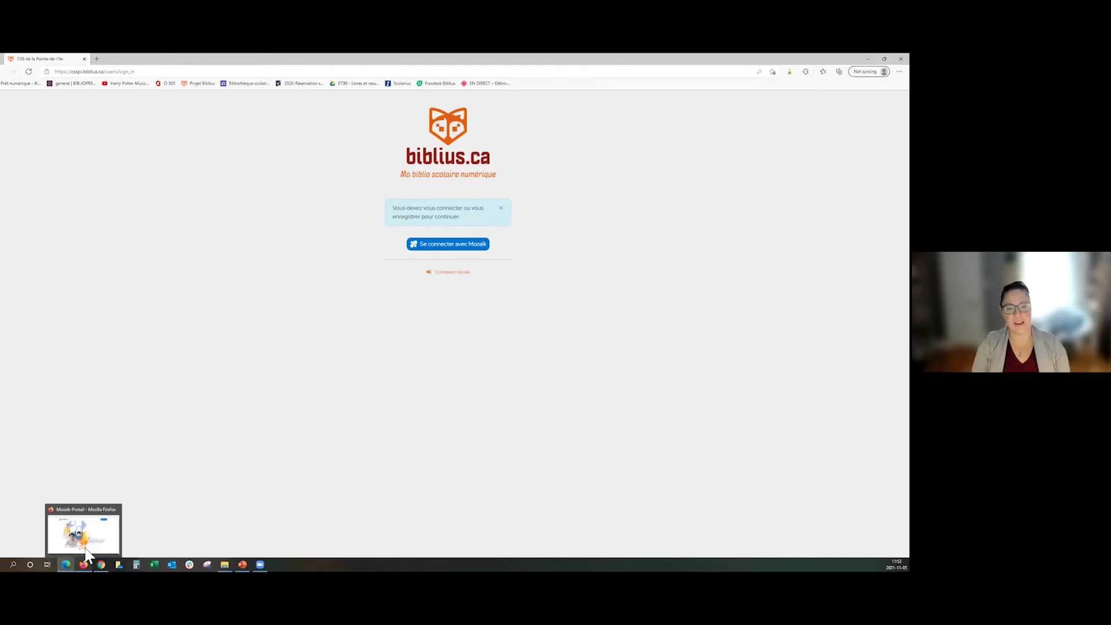
{"action": "left_click", "coordinate": [85, 546]}
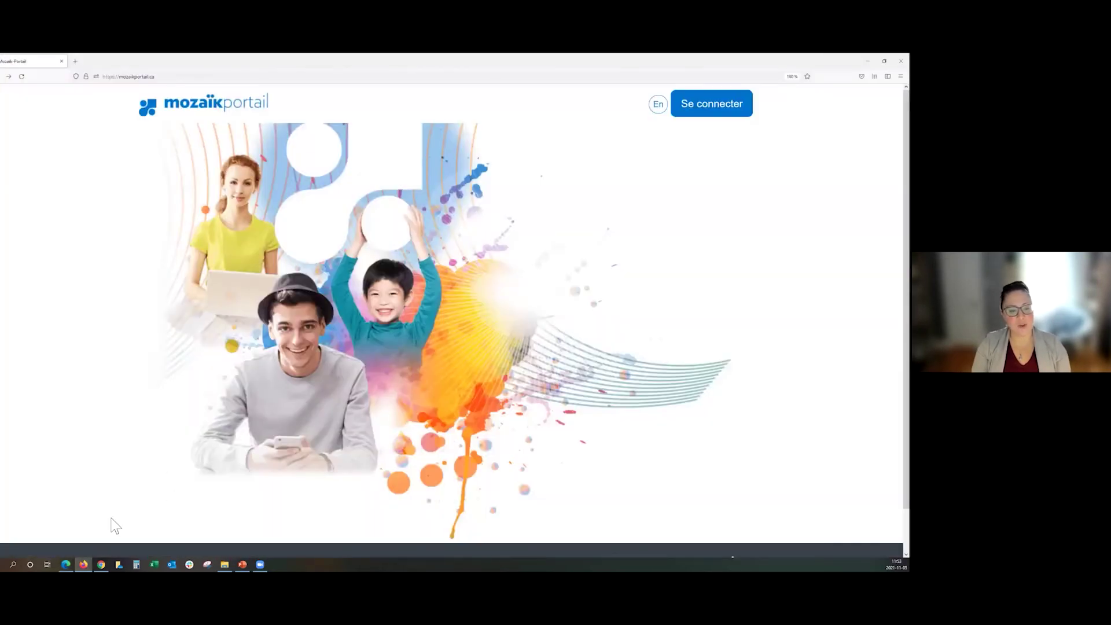
{"action": "mouse_move", "coordinate": [68, 548]}
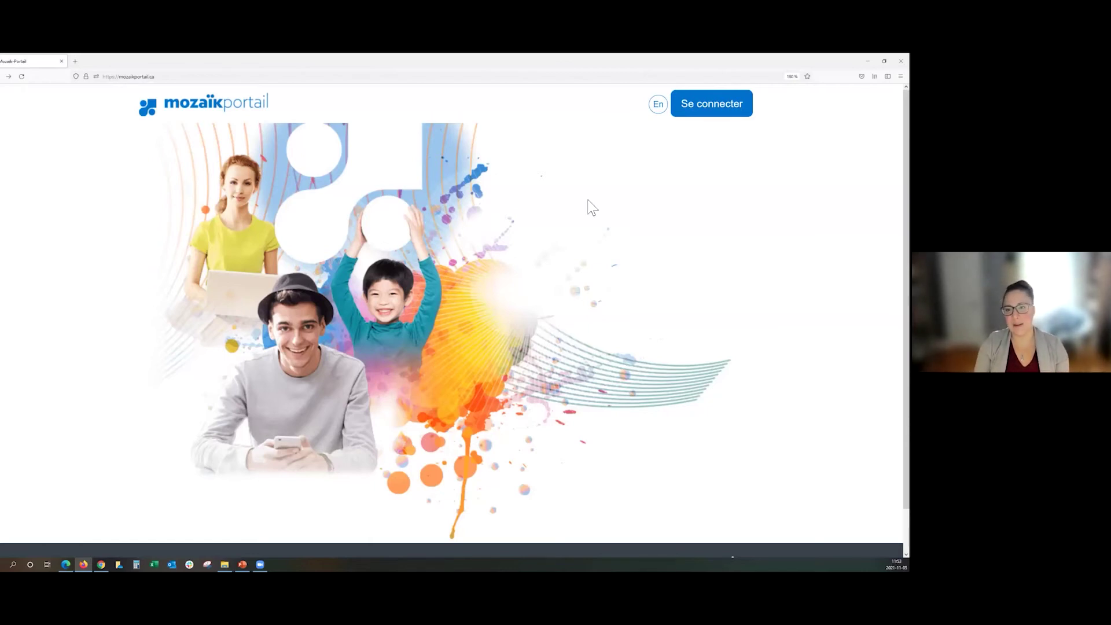
Sign in with the school account and password, declining to save the login or stay signed in
{"action": "left_click", "coordinate": [706, 105]}
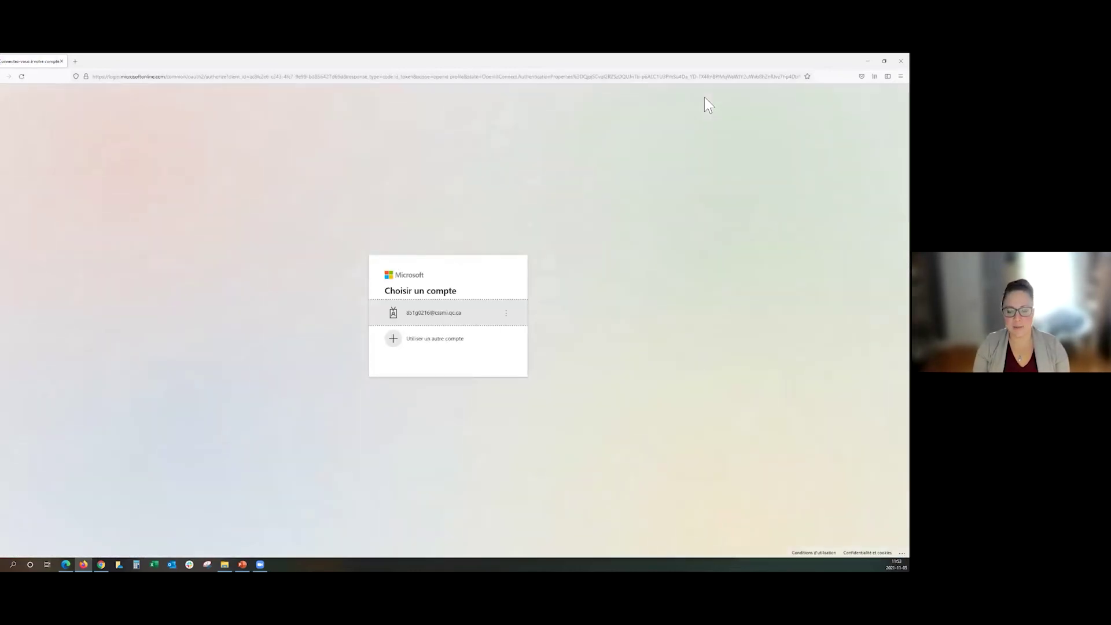
{"action": "left_click", "coordinate": [450, 313]}
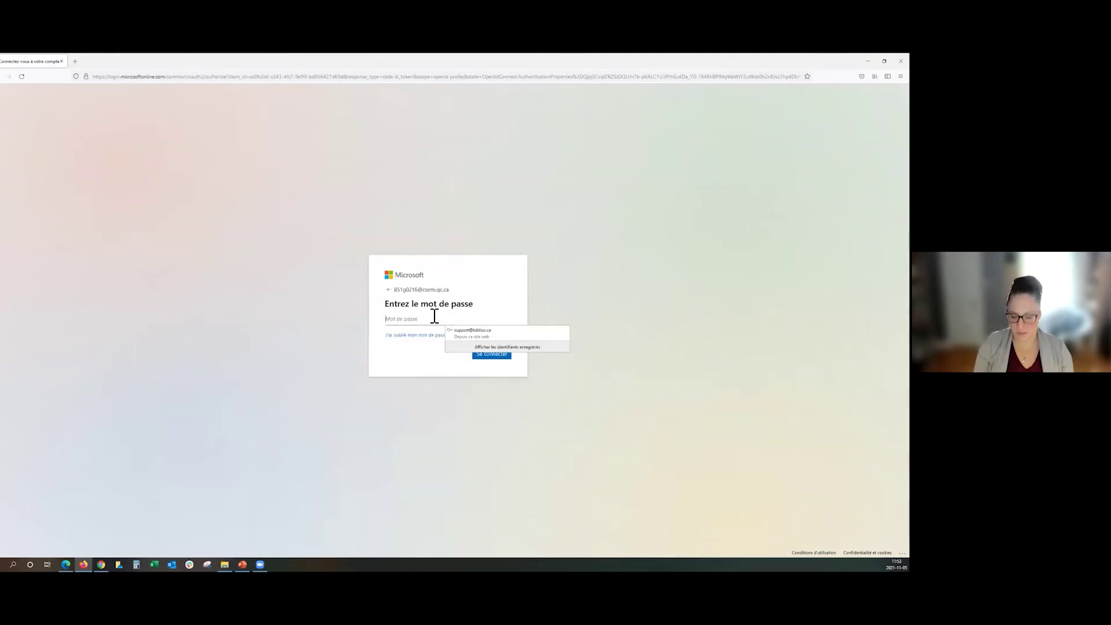
{"action": "type", "text": "•••"}
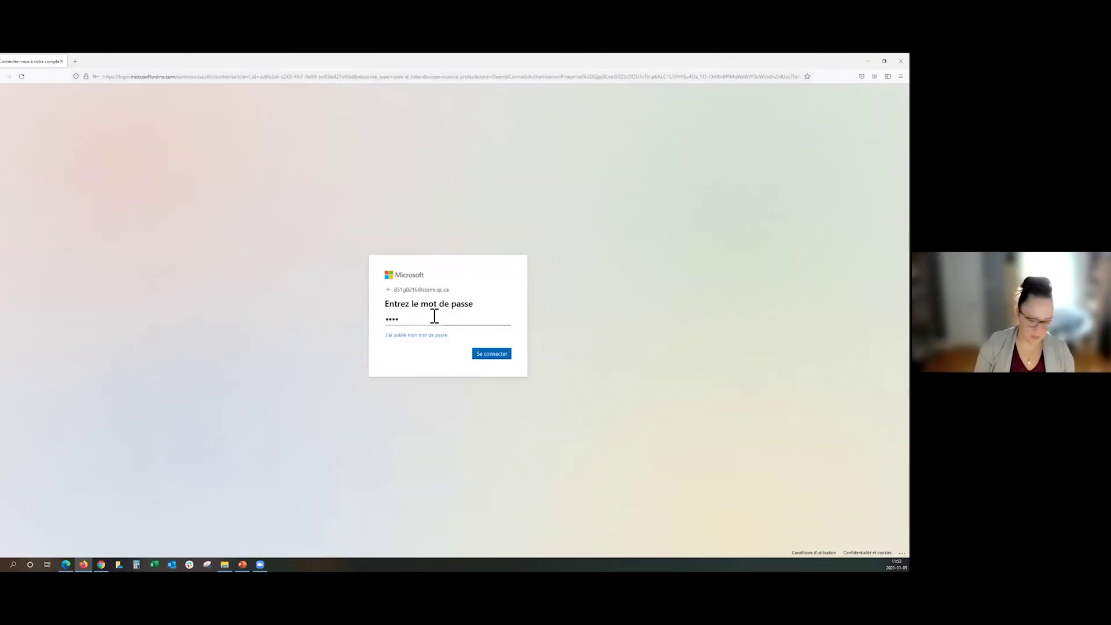
{"action": "type", "text": "••••"}
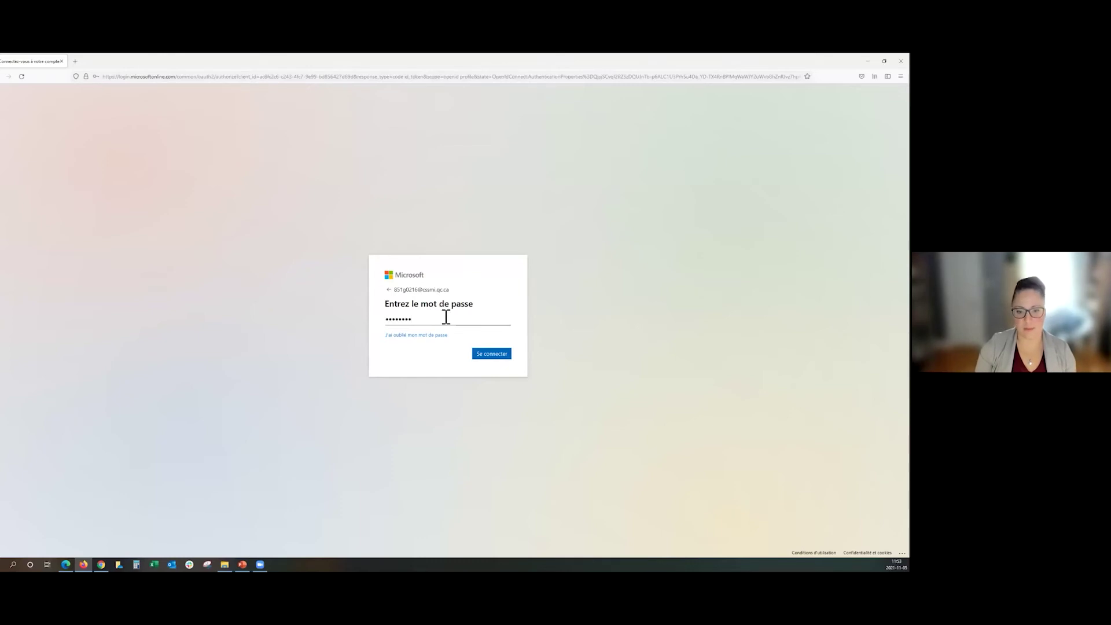
{"action": "left_click", "coordinate": [493, 354]}
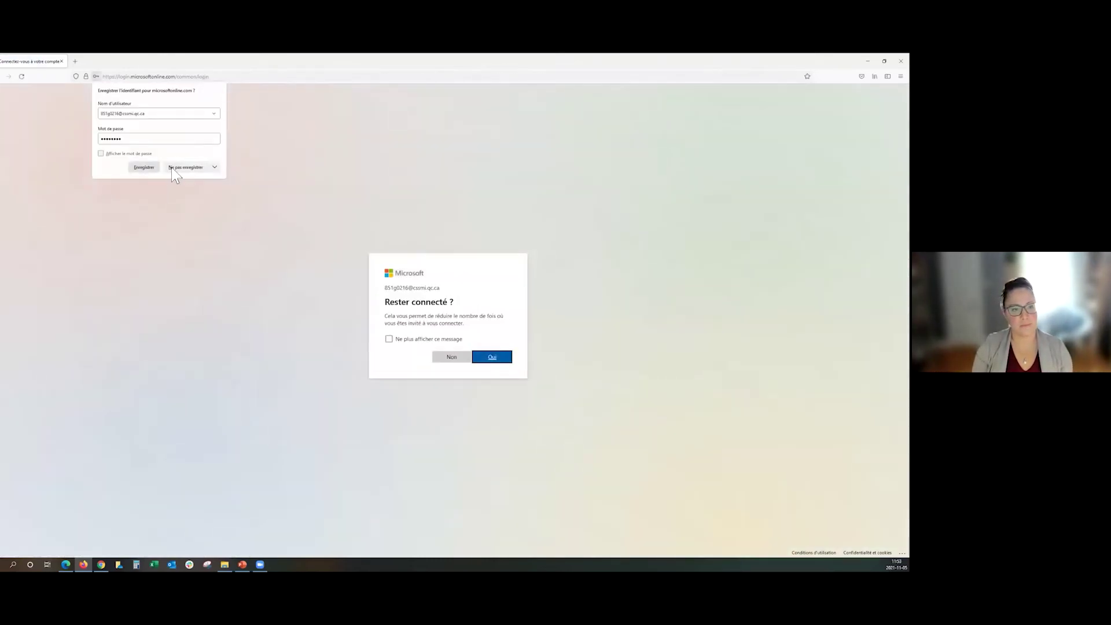
{"action": "left_click", "coordinate": [174, 167]}
{"action": "left_click", "coordinate": [460, 359]}
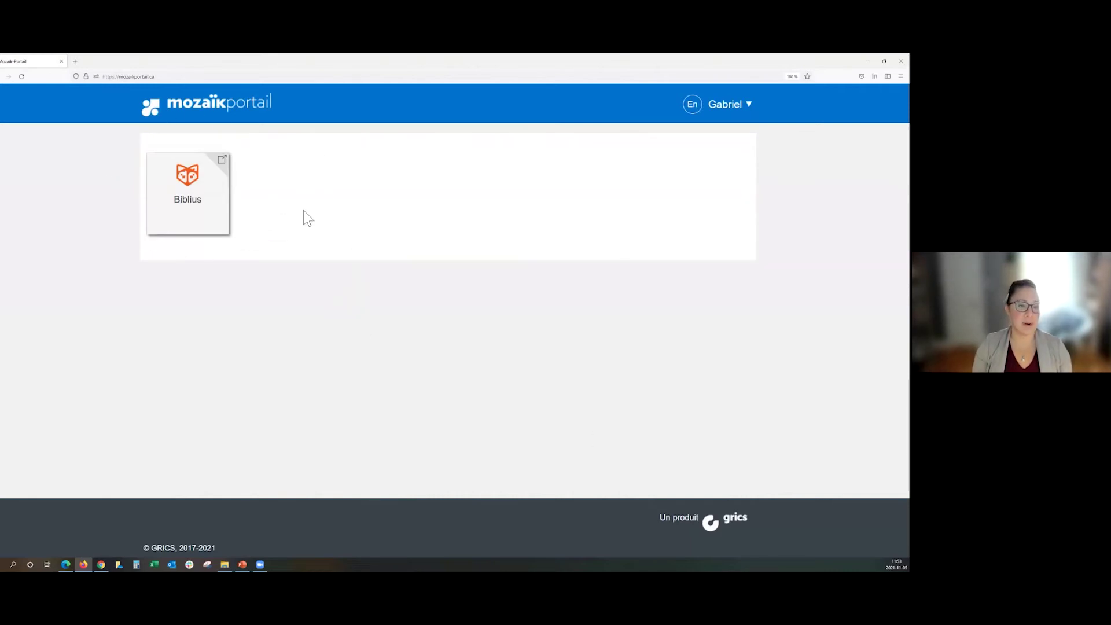
Launch Biblius from the portal tile, try 'Se connecter avec Mozaïk' in Edge, then return to Chrome
{"action": "left_click", "coordinate": [188, 199]}
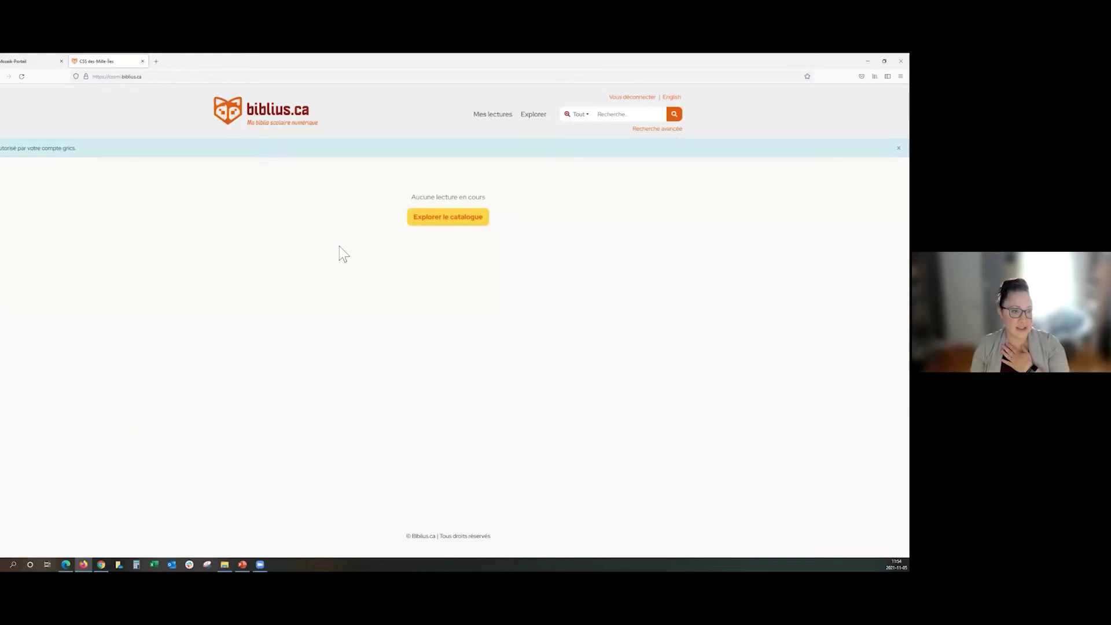
{"action": "left_click", "coordinate": [67, 558]}
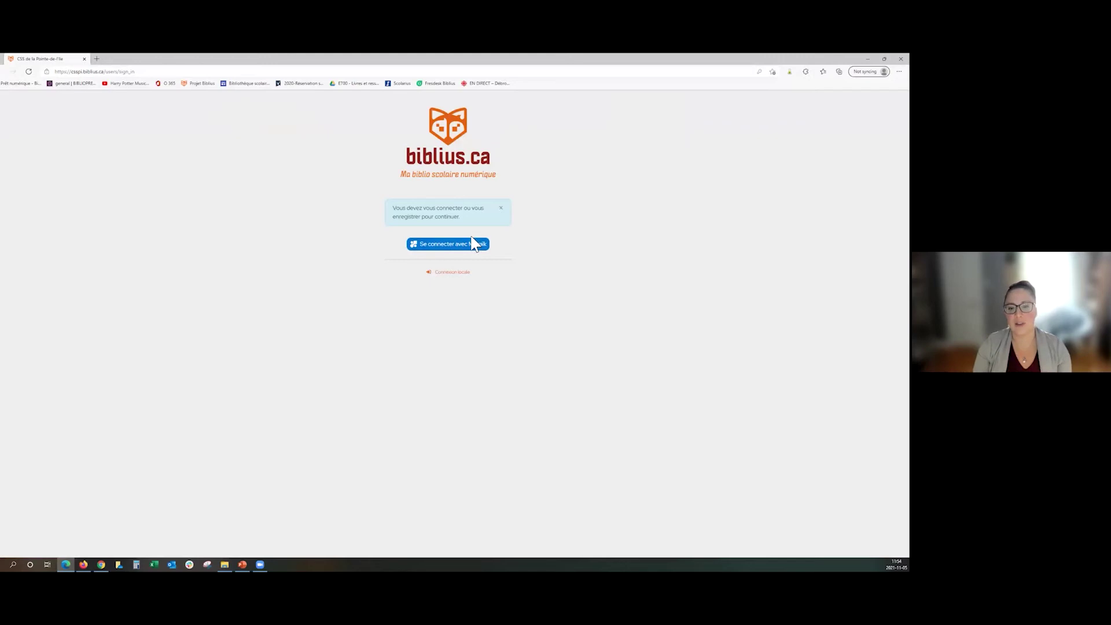
{"action": "left_click", "coordinate": [436, 246]}
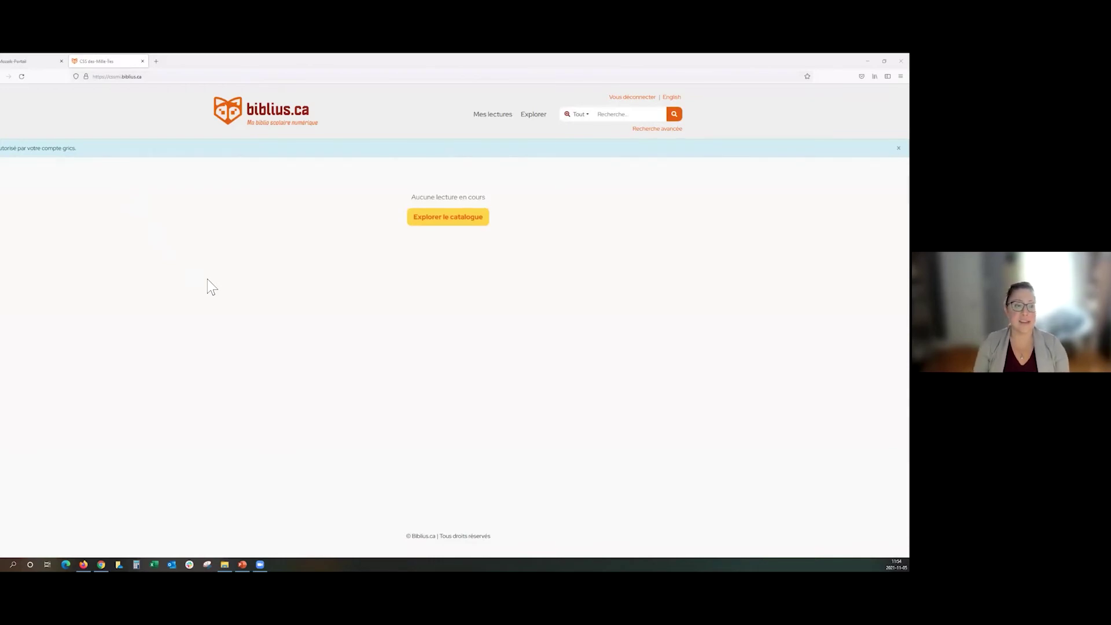
{"action": "left_click", "coordinate": [102, 561]}
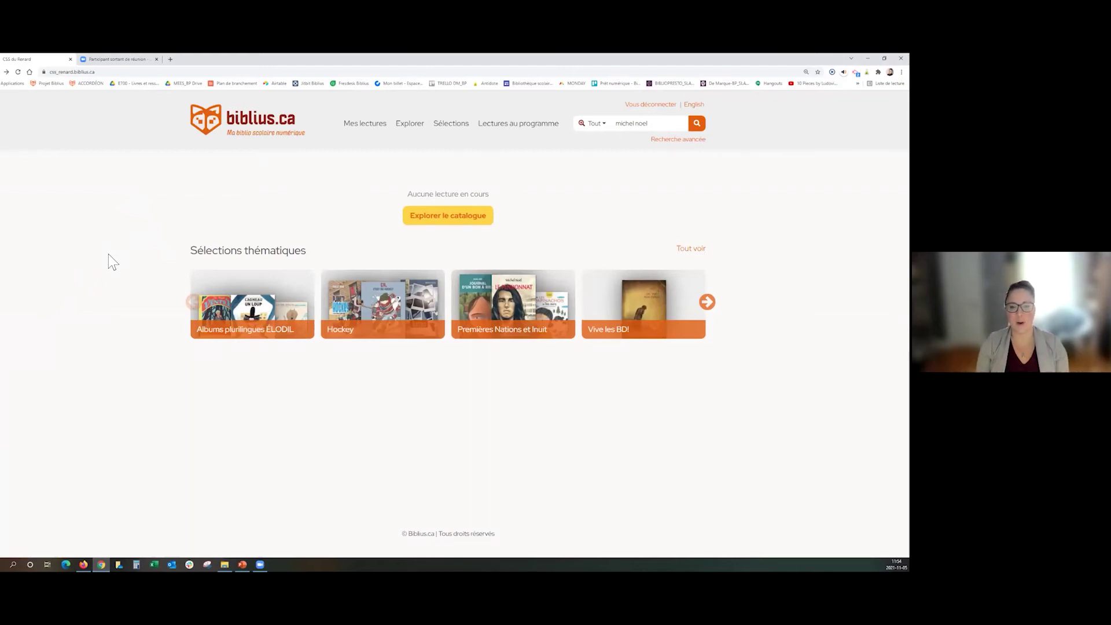
Zoom the page to 175% and open the Premières Nations et Inuit selection
{"action": "key", "text": "ctrl+plus"}
{"action": "key", "text": "ctrl+plus"}
{"action": "key", "text": "ctrl+plus"}
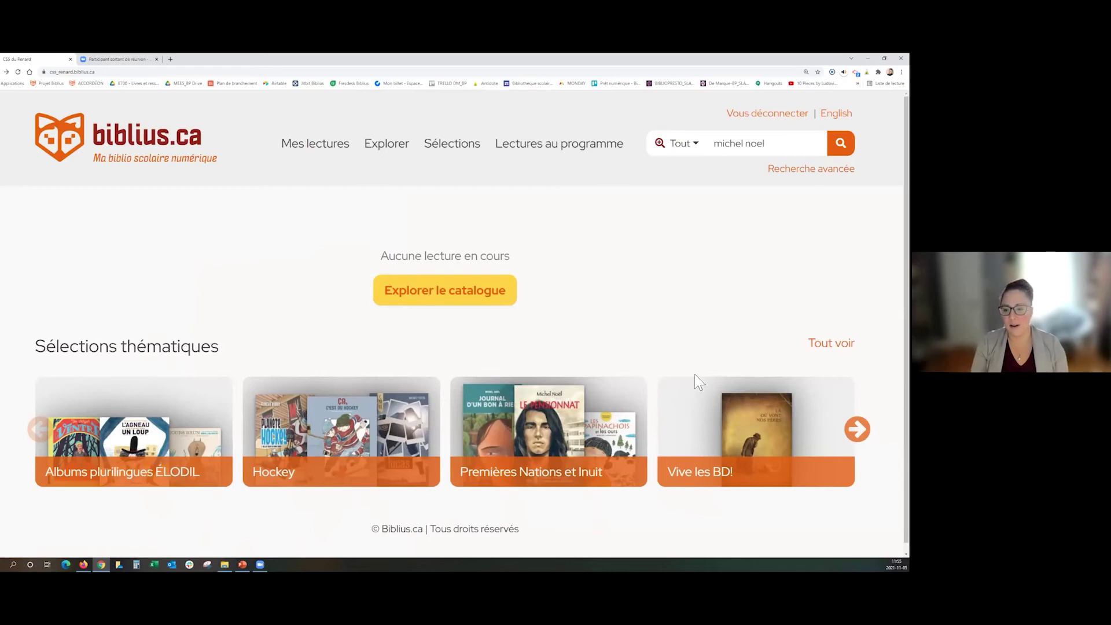
{"action": "left_click", "coordinate": [545, 439]}
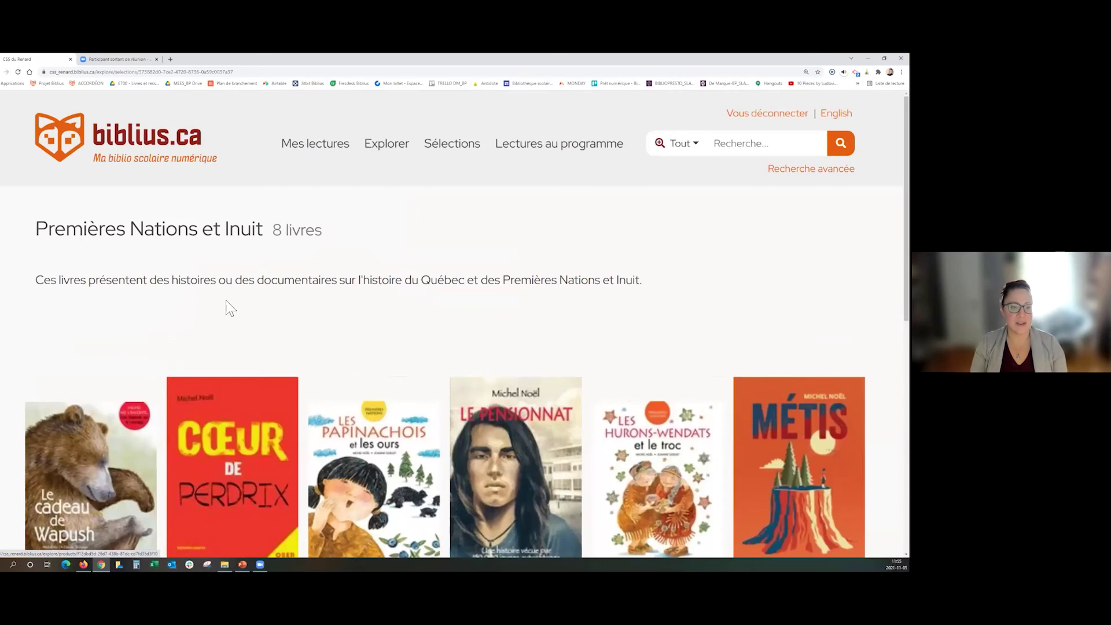
{"action": "scroll", "coordinate": [227, 301], "scroll_direction": "down", "scroll_amount": 1}
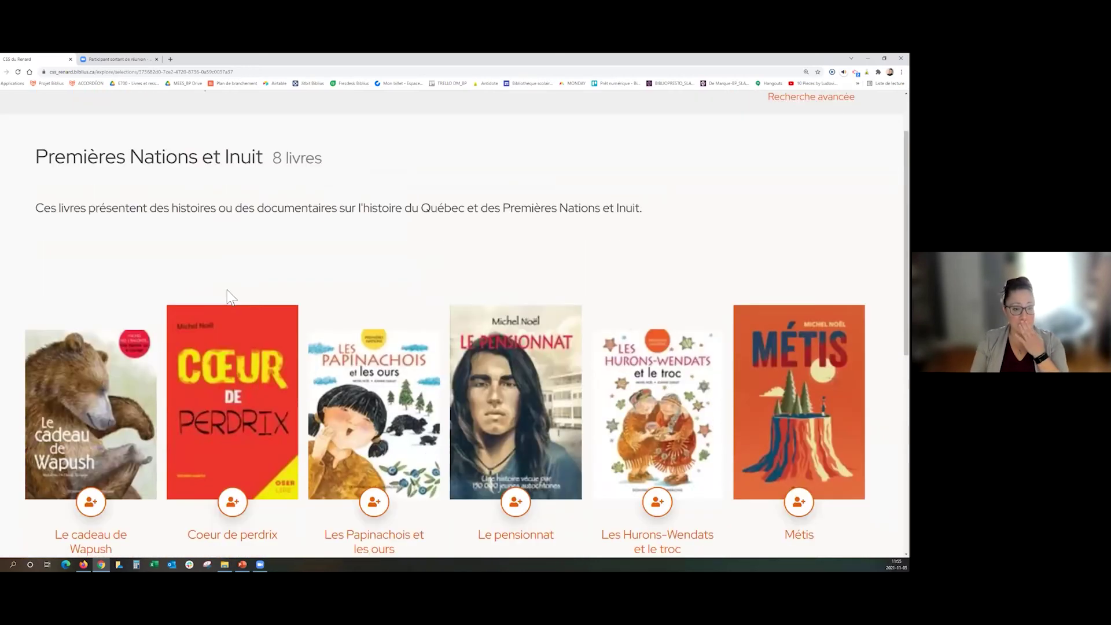
Open À la recherche du bout du monde, zoom out to fit its details, and launch the Extrait
{"action": "scroll", "coordinate": [266, 196], "scroll_direction": "down", "scroll_amount": 1}
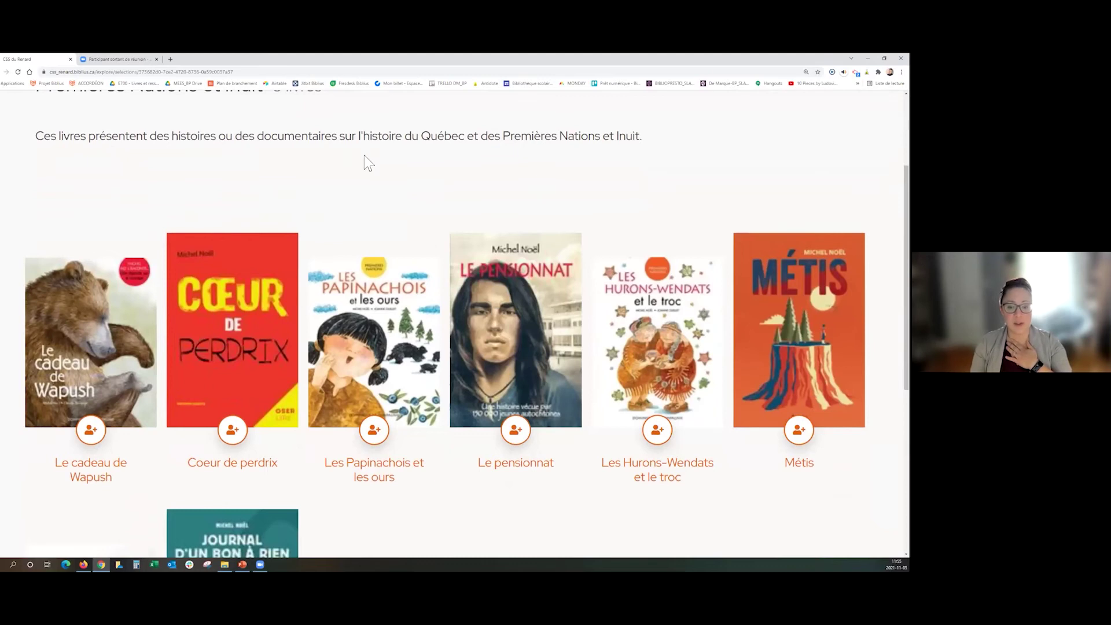
{"action": "scroll", "coordinate": [366, 162], "scroll_direction": "down", "scroll_amount": 3}
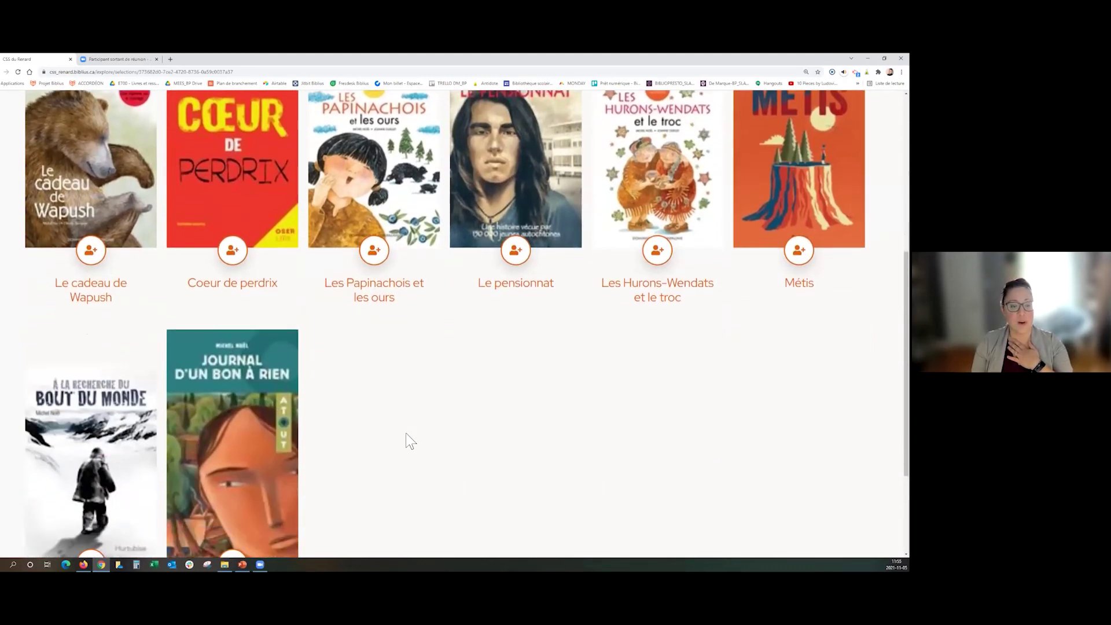
{"action": "scroll", "coordinate": [409, 440], "scroll_direction": "down", "scroll_amount": 1}
{"action": "left_click", "coordinate": [71, 377]}
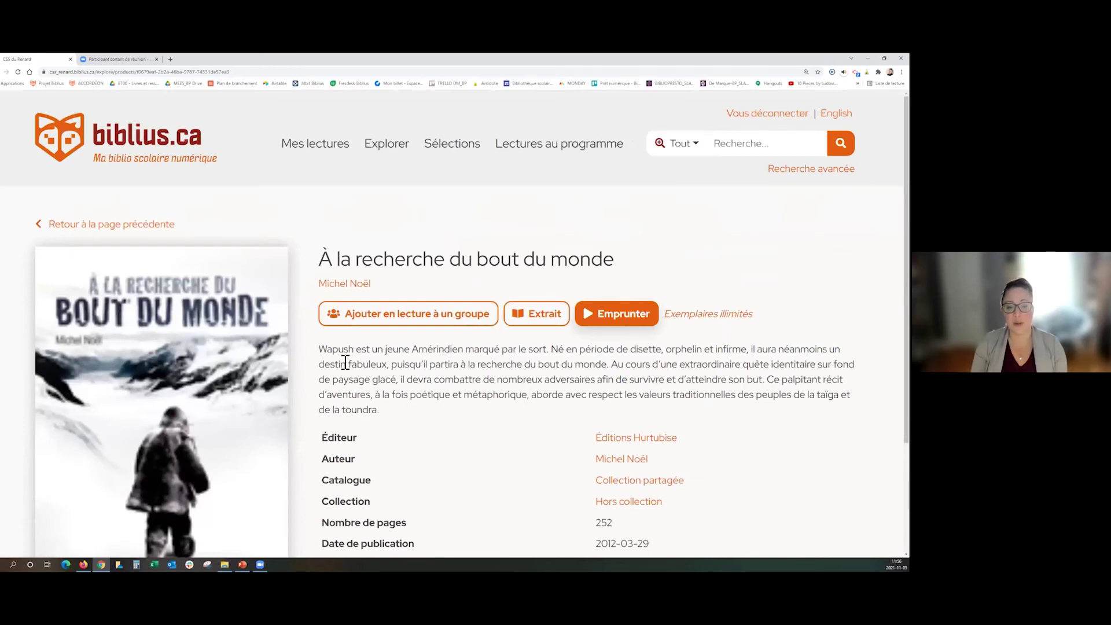
{"action": "key", "text": "ctrl+minus"}
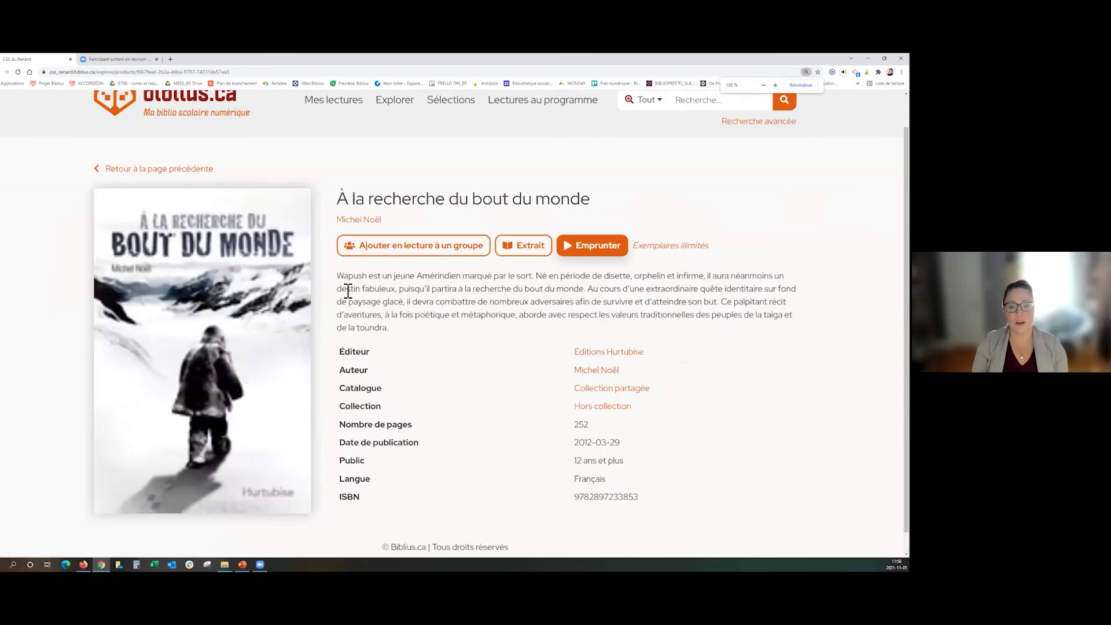
{"action": "left_click_drag", "start_coordinate": [342, 276], "coordinate": [364, 316]}
{"action": "left_click", "coordinate": [366, 350]}
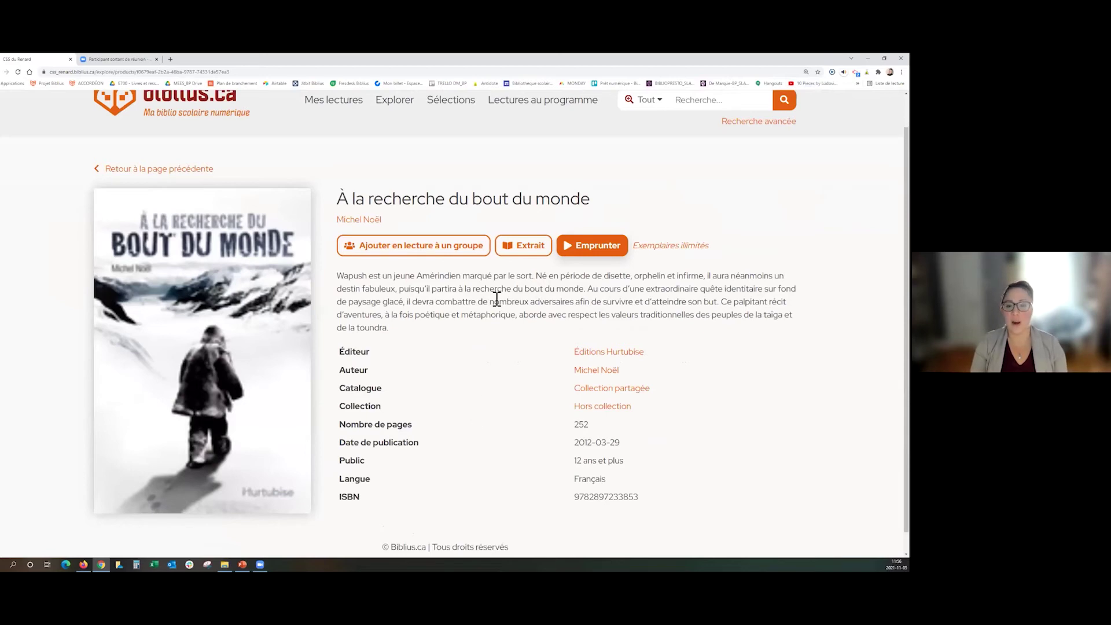
{"action": "left_click", "coordinate": [524, 248]}
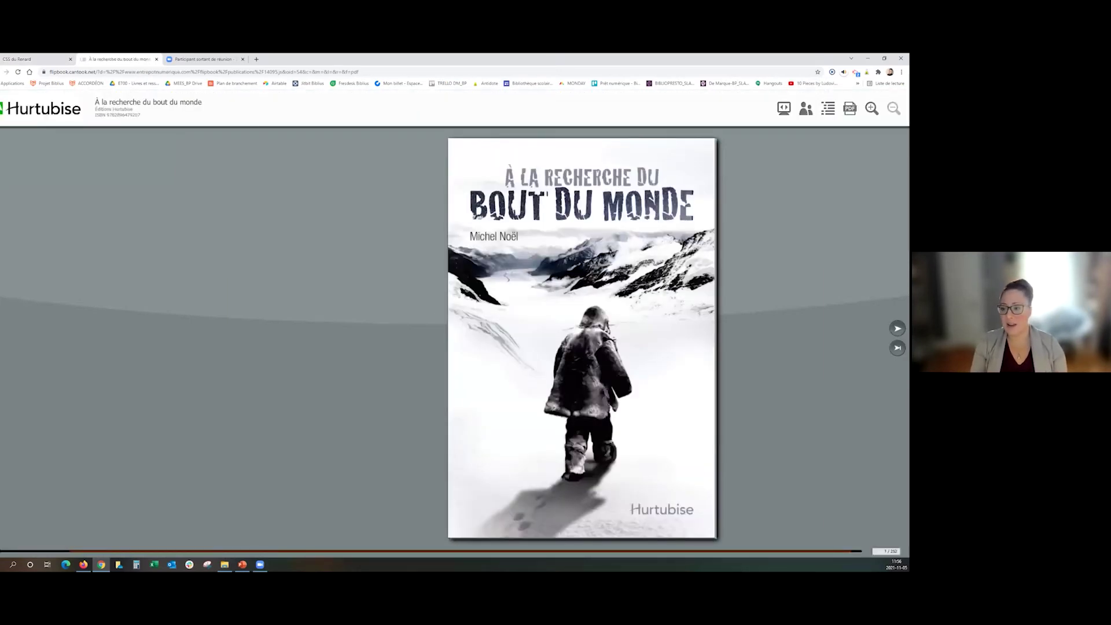
Flip four spreads forward to the character list, then close the excerpt tab
{"action": "key", "text": "Right"}
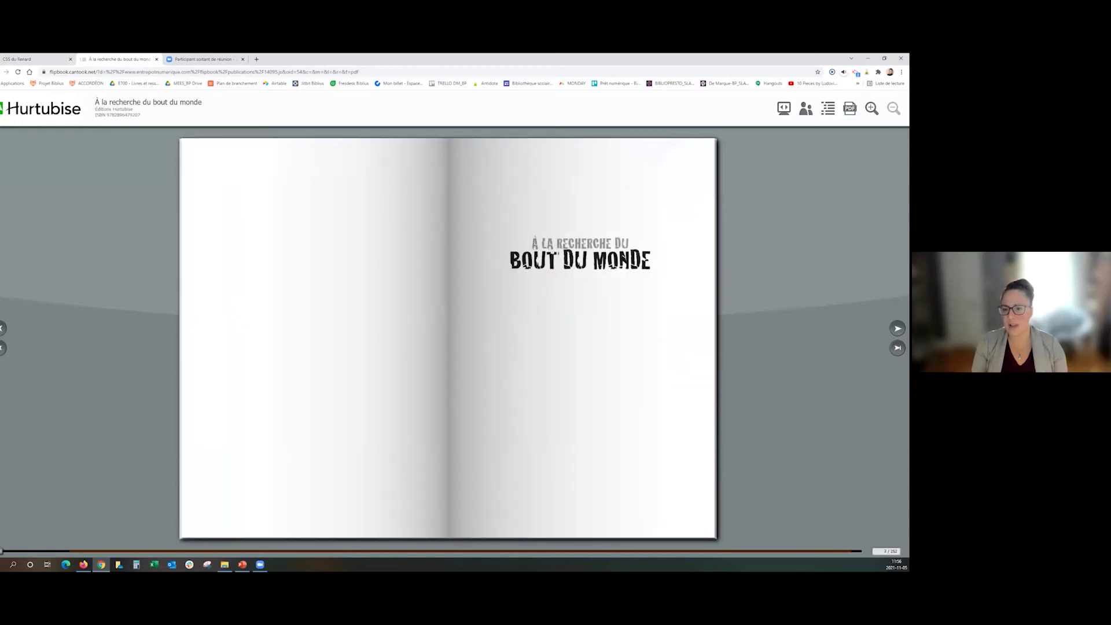
{"action": "key", "text": "Right"}
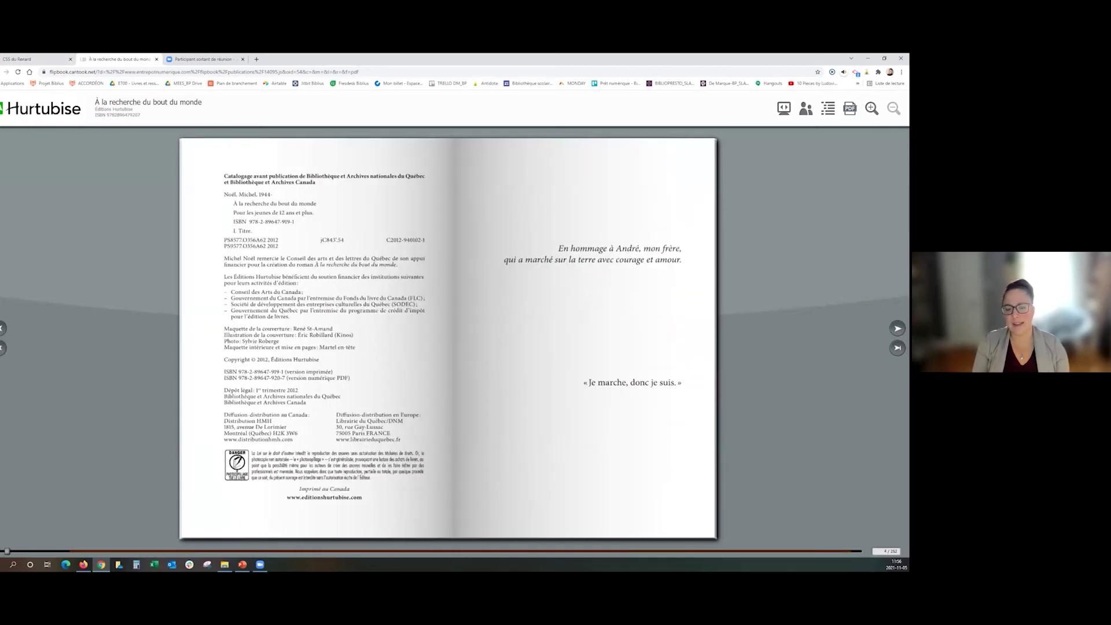
{"action": "key", "text": "Right"}
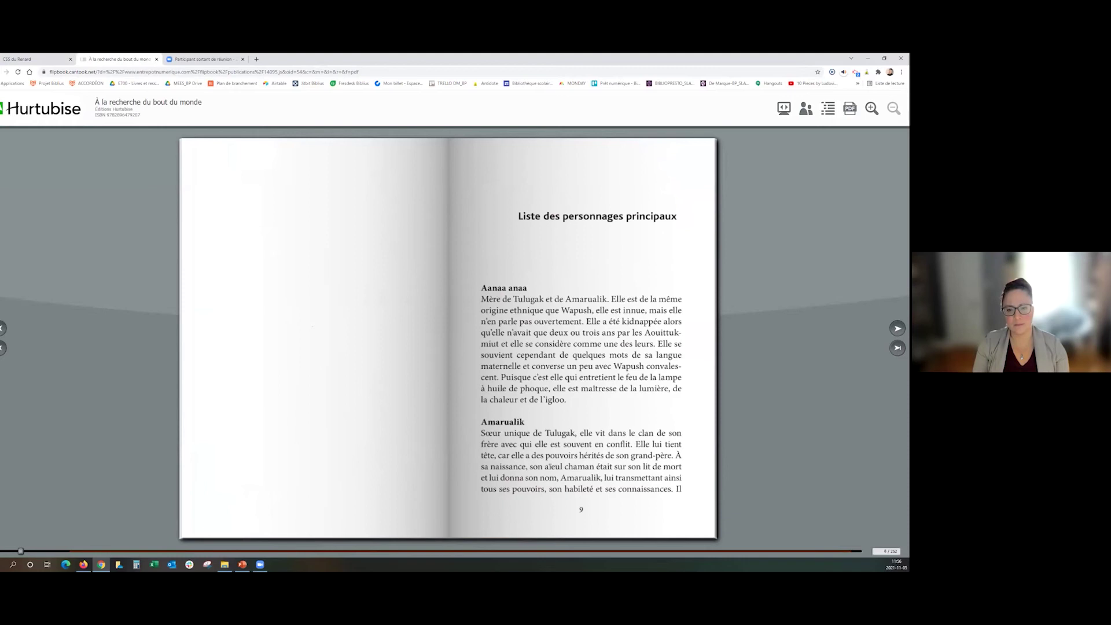
{"action": "key", "text": "Right"}
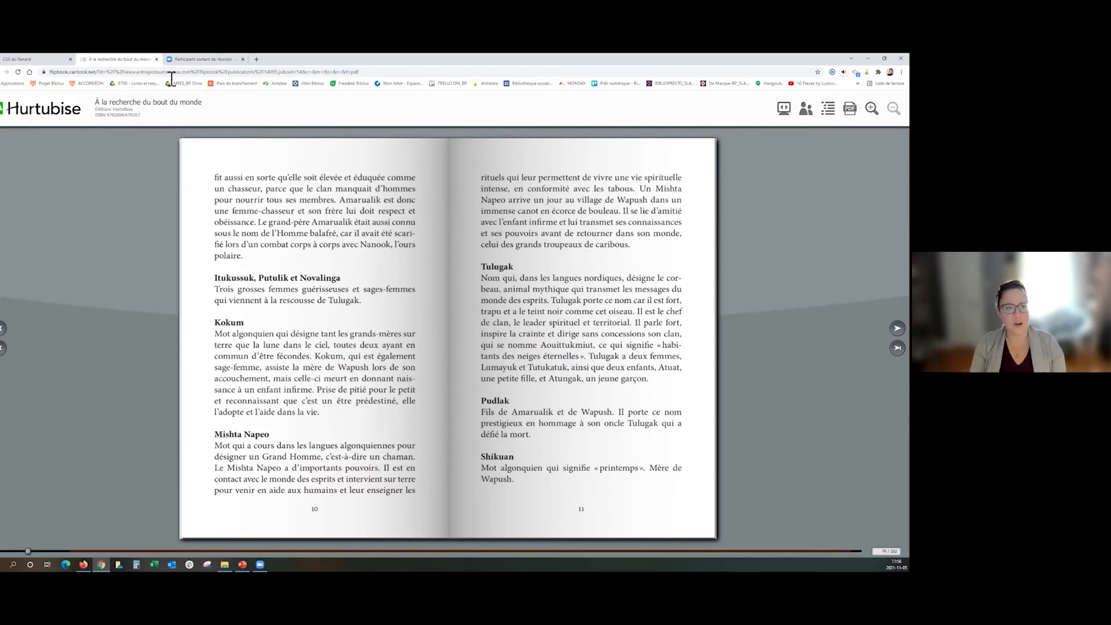
{"action": "left_click", "coordinate": [156, 59]}
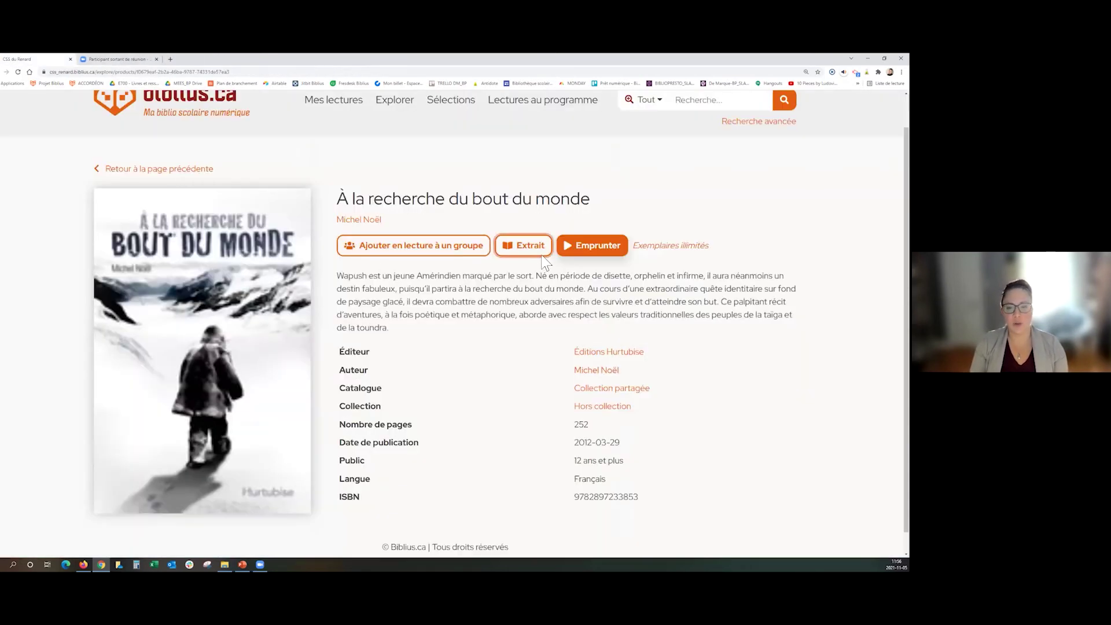
Borrow À la recherche du bout du monde with Emprunter, opening it in the web reader
{"action": "left_click", "coordinate": [601, 249]}
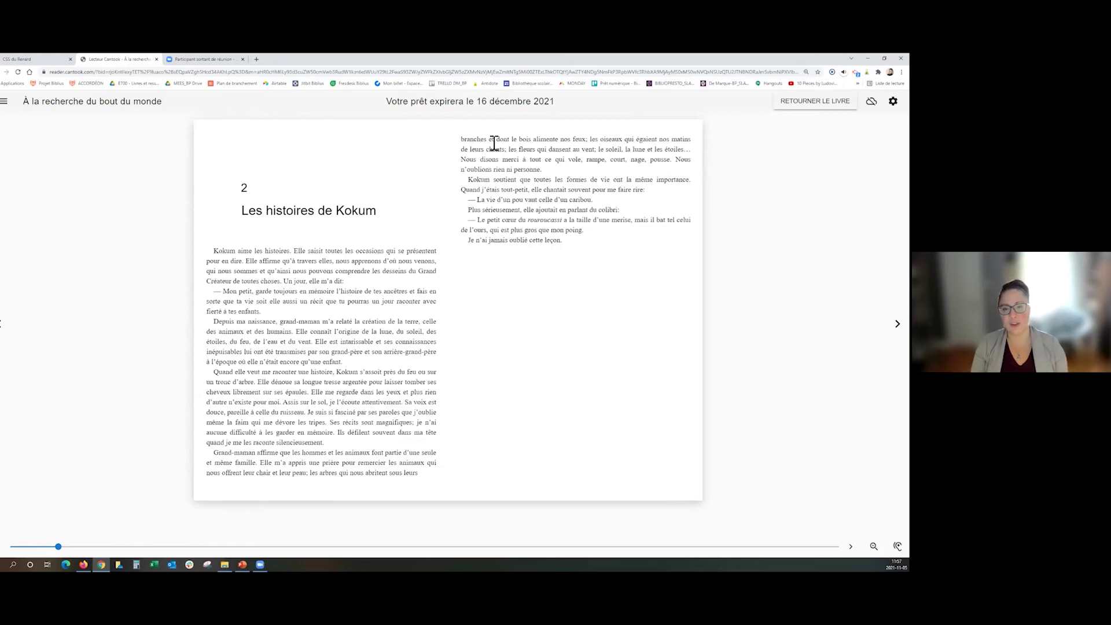
Point out the loan expiry, cancel returning the book, dismiss the offline notice, and go to chapter 3
{"action": "left_click_drag", "start_coordinate": [501, 105], "coordinate": [475, 107]}
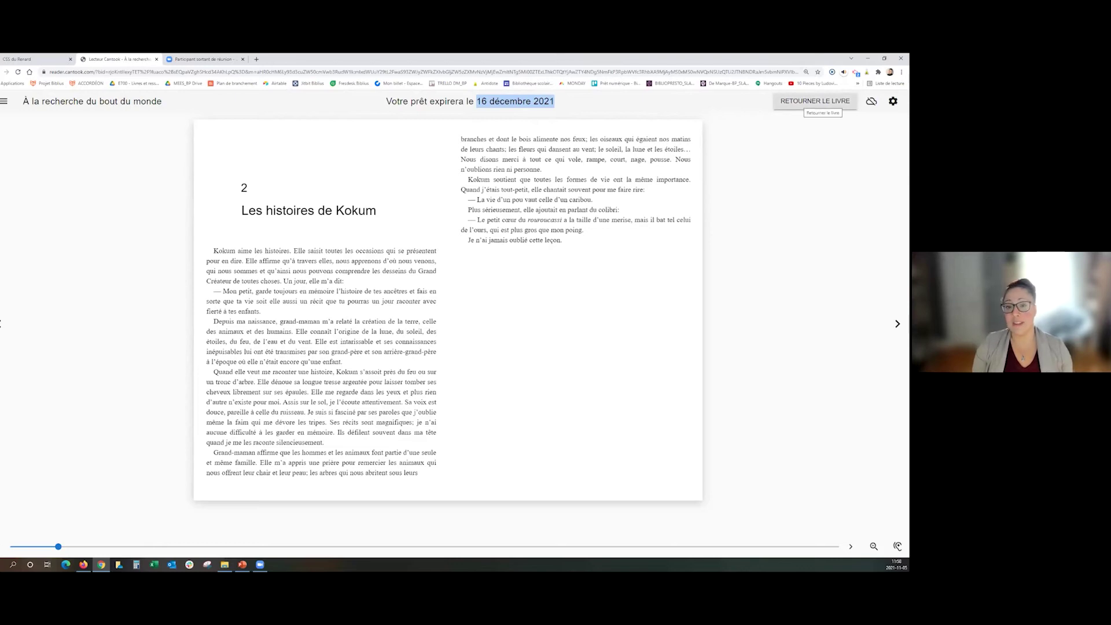
{"action": "left_click", "coordinate": [815, 101]}
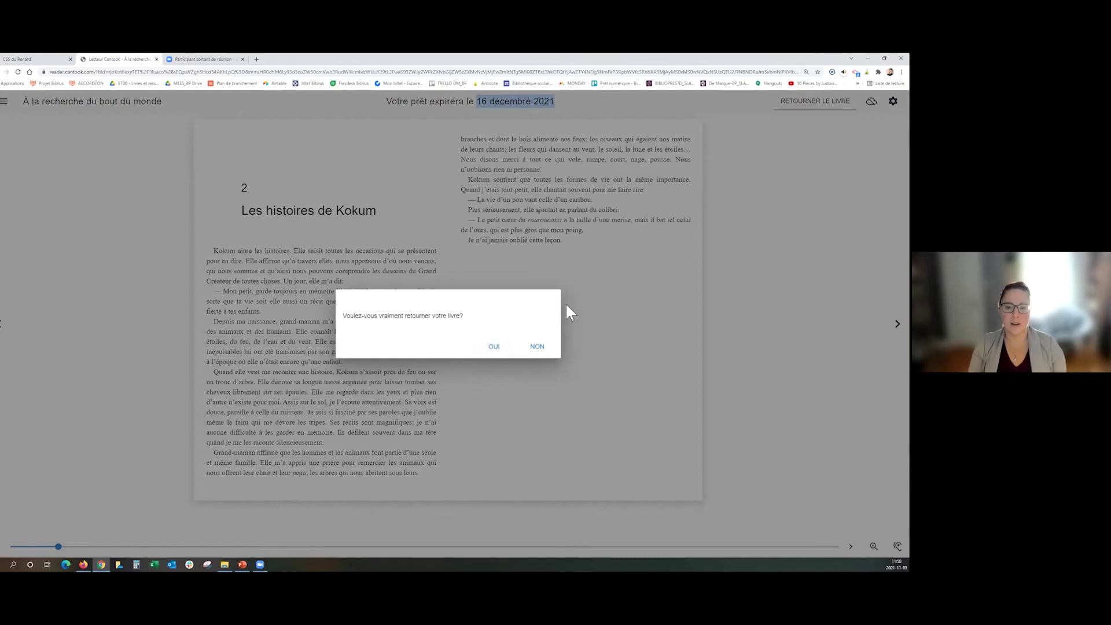
{"action": "left_click", "coordinate": [539, 350]}
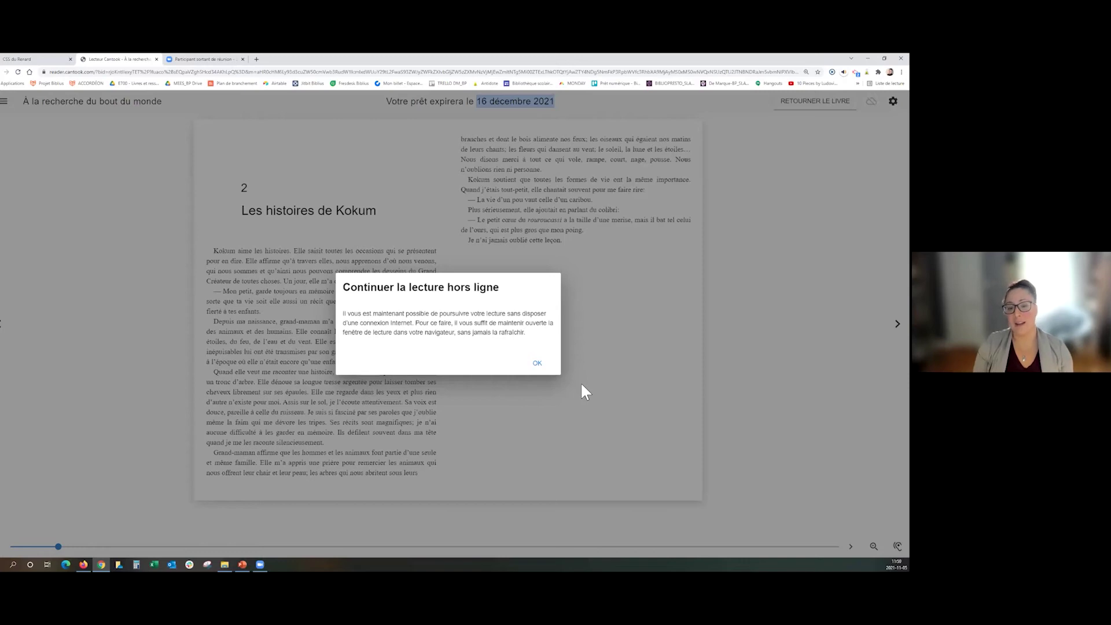
{"action": "left_click", "coordinate": [537, 363]}
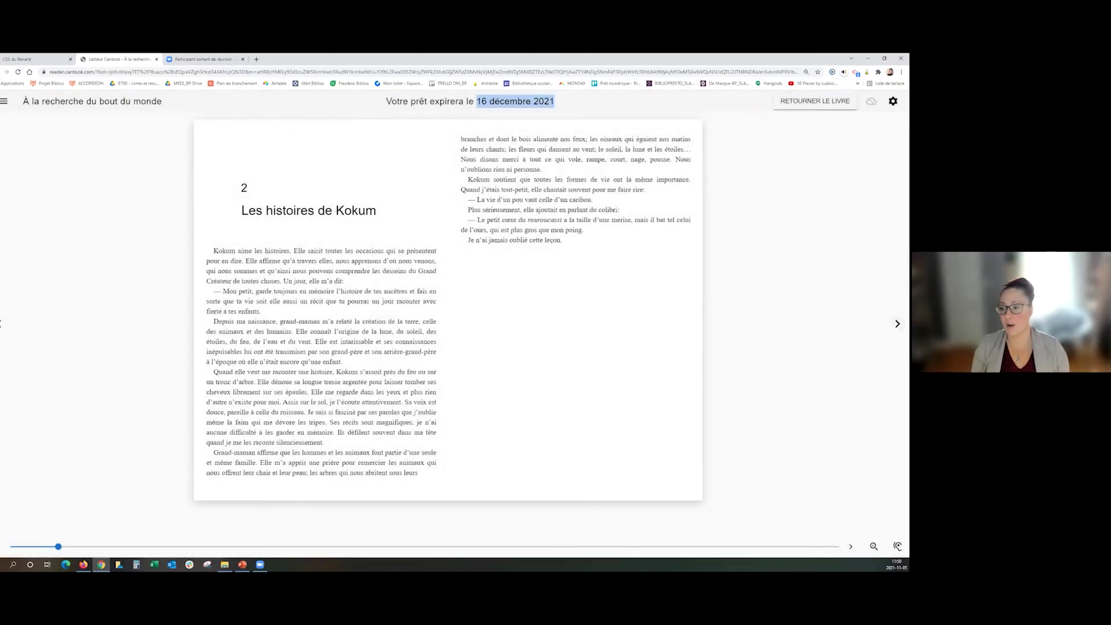
{"action": "left_click", "coordinate": [898, 323]}
Go to chapter 4 and set text size and line height to 150%, vertical margin to 16
{"action": "left_click", "coordinate": [898, 324]}
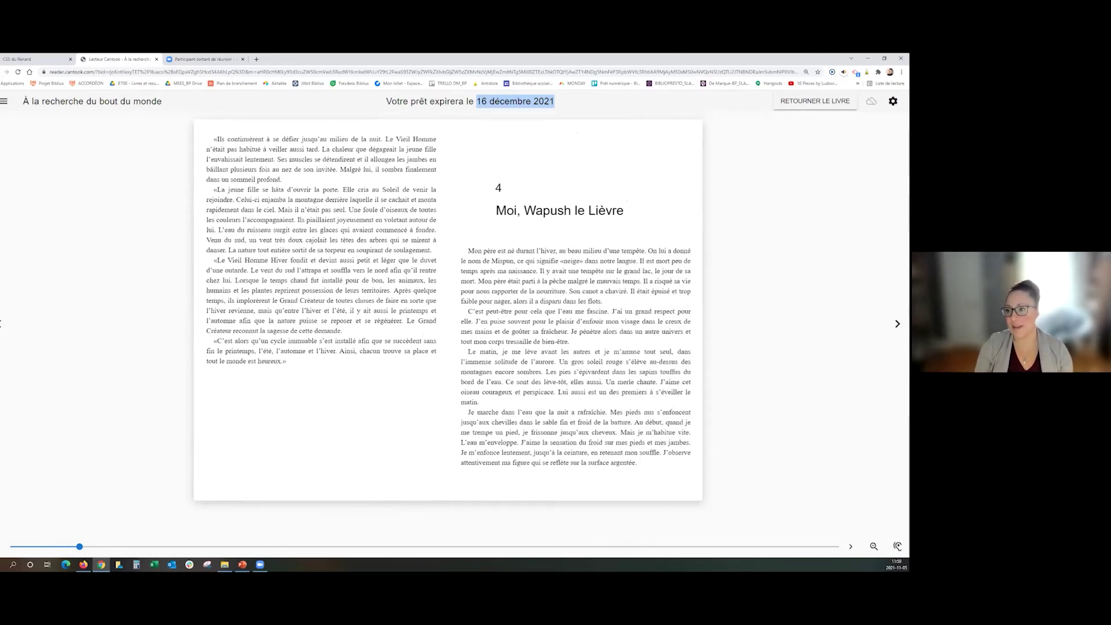
{"action": "left_click", "coordinate": [893, 101]}
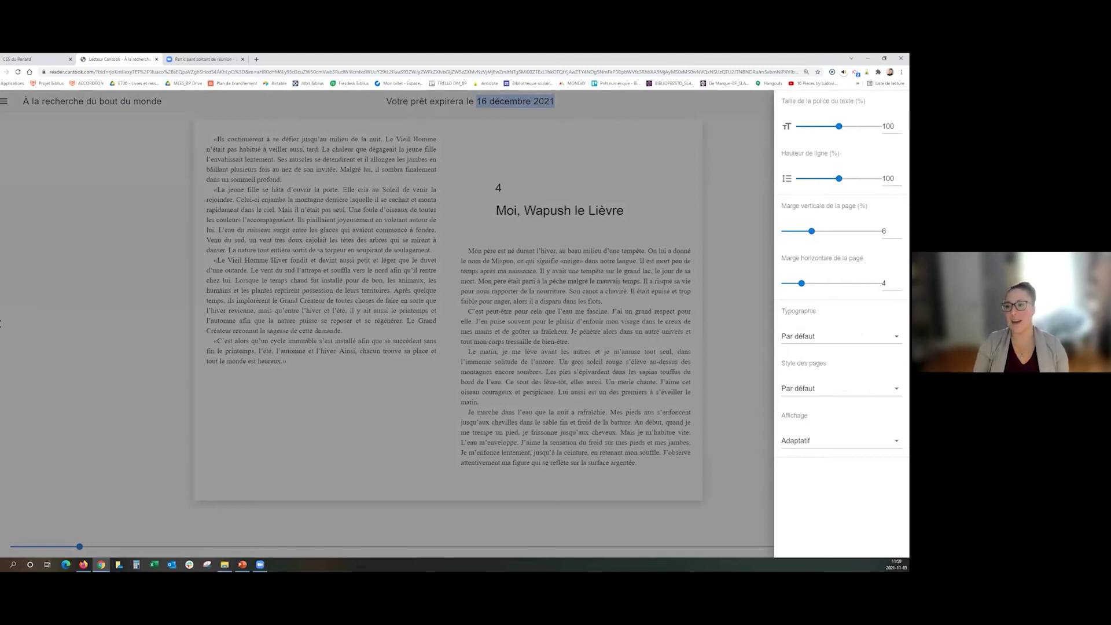
{"action": "key", "text": "Right"}
{"action": "key", "text": "Right"}
{"action": "key", "text": "Right"}
{"action": "key", "text": "Right"}
{"action": "key", "text": "Right"}
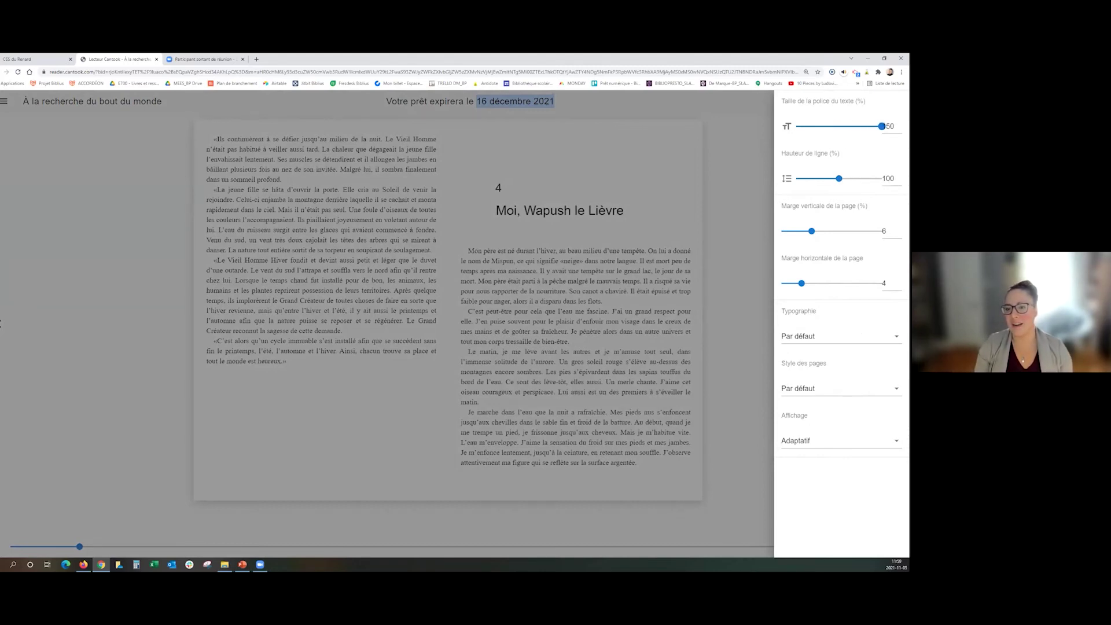
{"action": "key", "text": "Tab"}
{"action": "key", "text": "Right"}
{"action": "key", "text": "Right"}
{"action": "key", "text": "Right"}
{"action": "key", "text": "Right"}
{"action": "key", "text": "Right"}
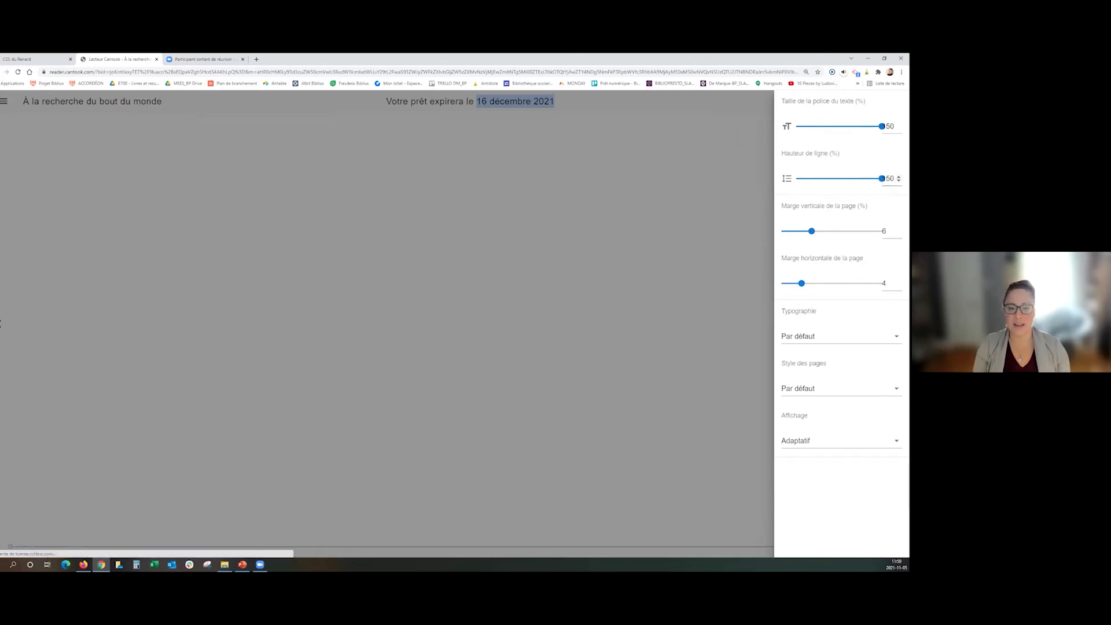
{"action": "key", "text": "Tab"}
{"action": "key", "text": "Right"}
{"action": "key", "text": "Right"}
{"action": "key", "text": "Right"}
{"action": "key", "text": "Right"}
{"action": "key", "text": "Right"}
{"action": "key", "text": "Right"}
{"action": "key", "text": "Right"}
{"action": "key", "text": "Right"}
{"action": "key", "text": "Right"}
{"action": "key", "text": "Right"}
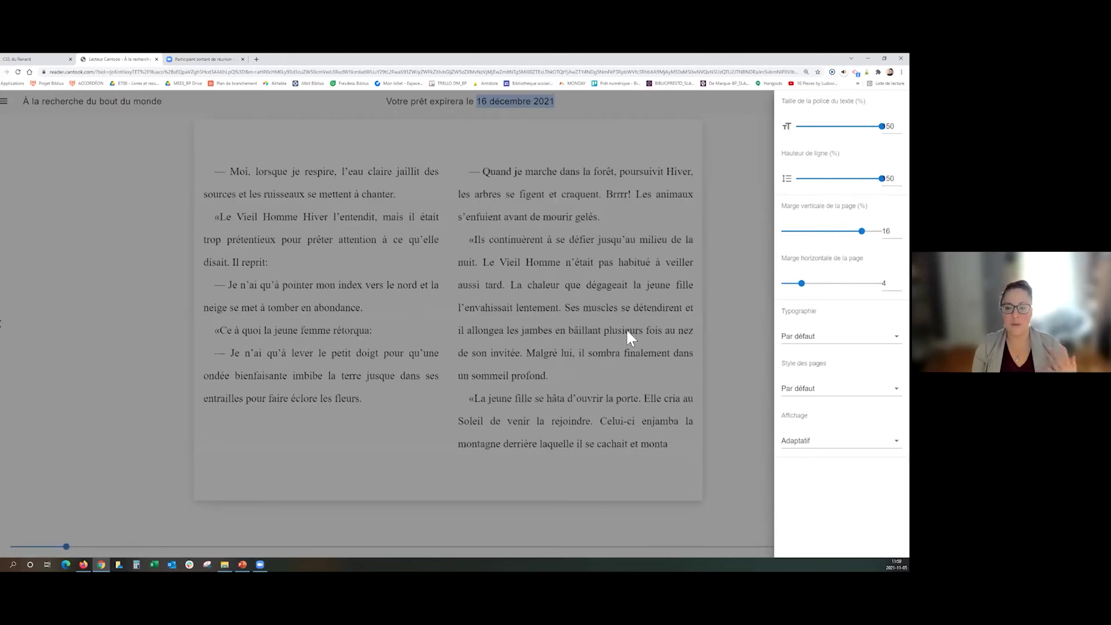
Switch the page style to Nuit and the display mode to continuous scrolling
{"action": "left_click", "coordinate": [822, 389]}
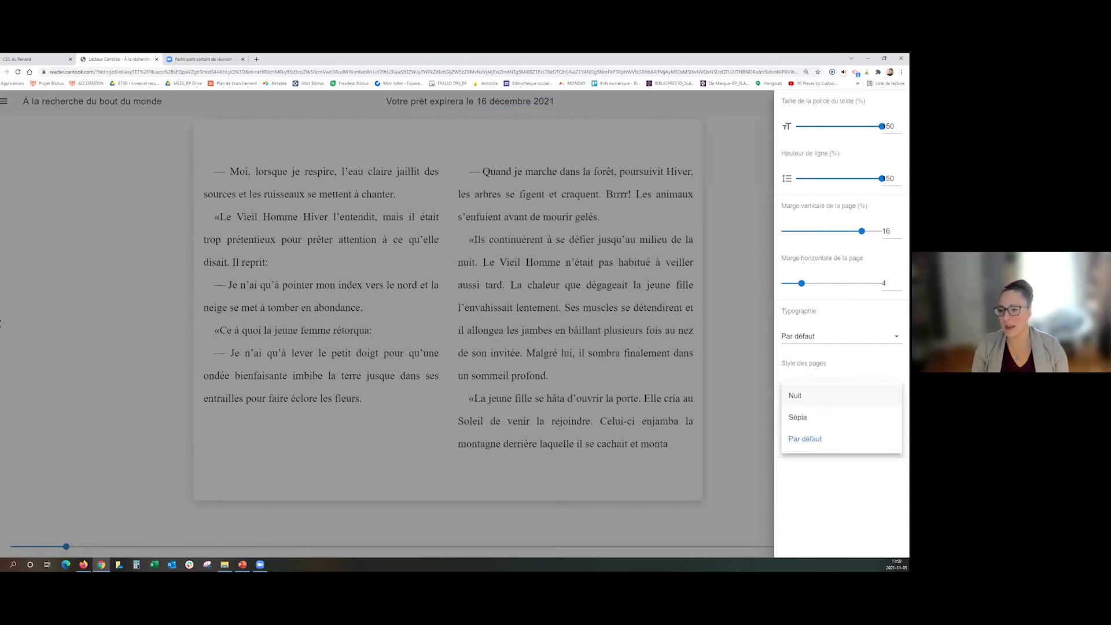
{"action": "left_click", "coordinate": [795, 396]}
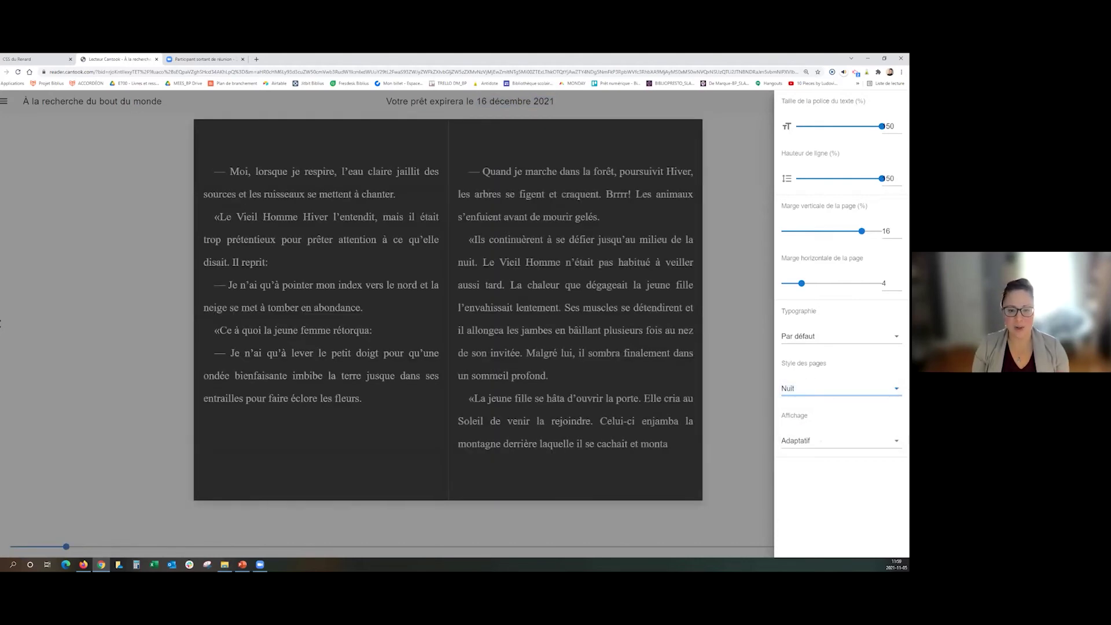
{"action": "left_click", "coordinate": [839, 441]}
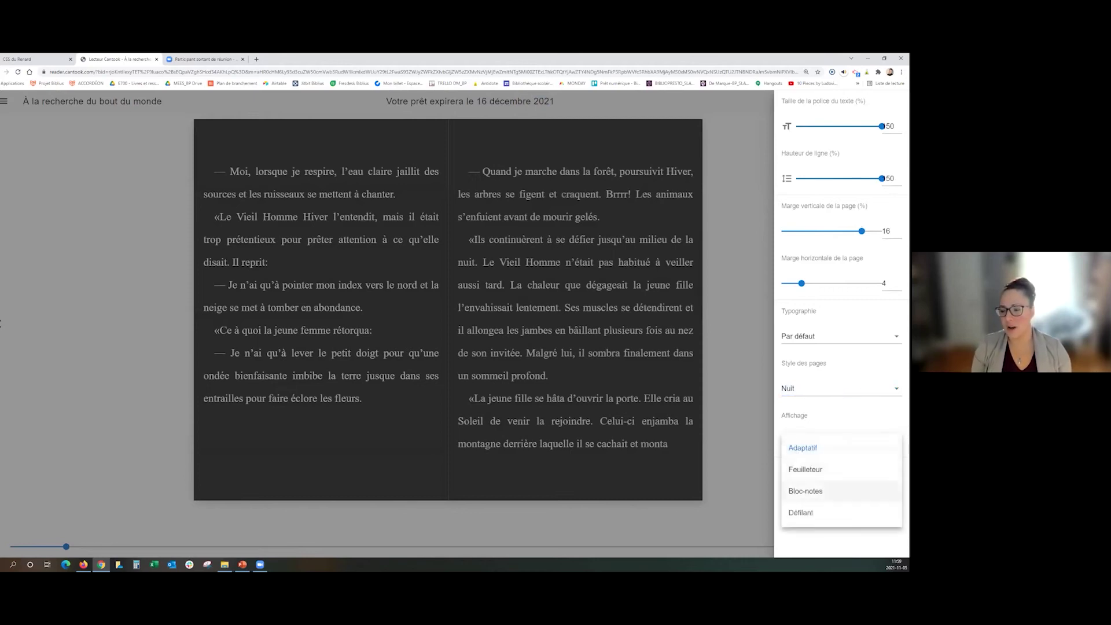
{"action": "left_click", "coordinate": [810, 513]}
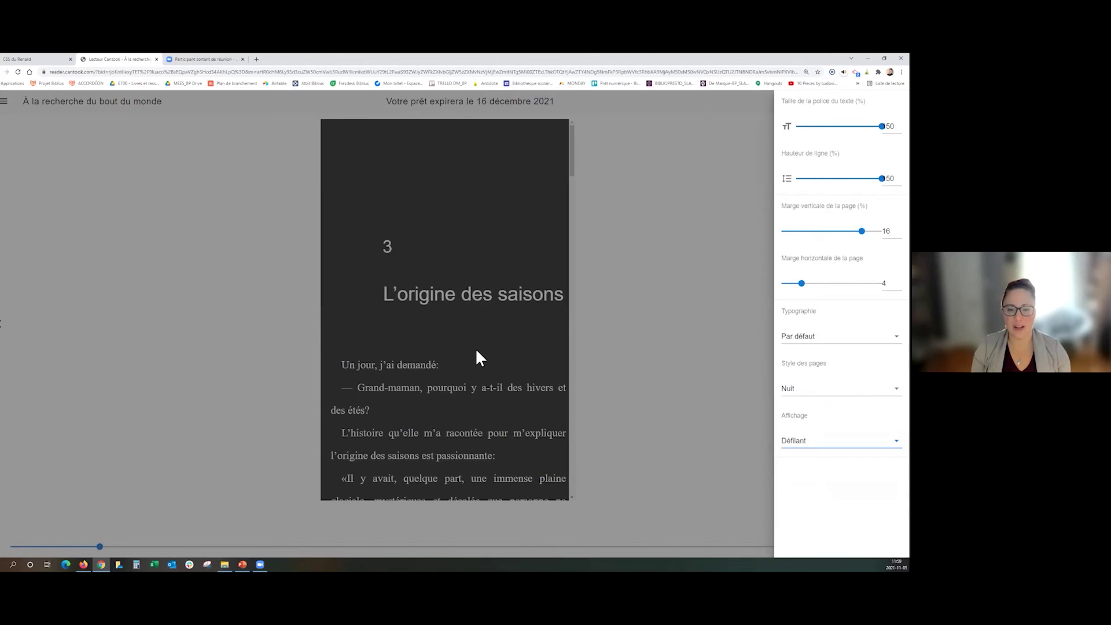
{"action": "left_click", "coordinate": [577, 197]}
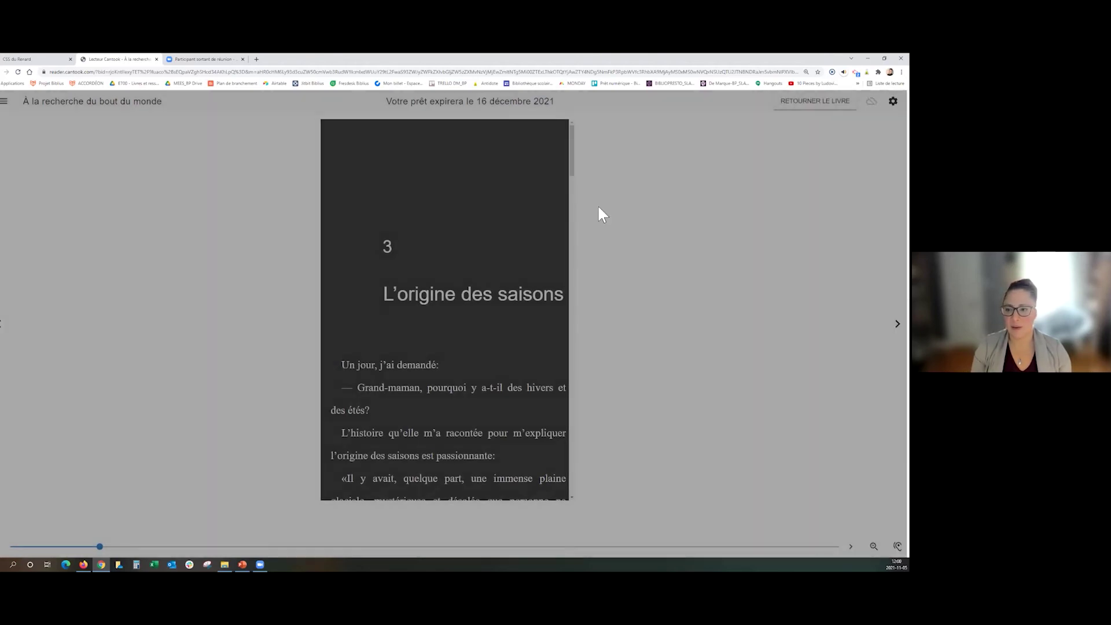
{"action": "scroll", "coordinate": [573, 173], "scroll_direction": "down", "scroll_amount": 6}
{"action": "scroll", "coordinate": [575, 193], "scroll_direction": "up", "scroll_amount": 2}
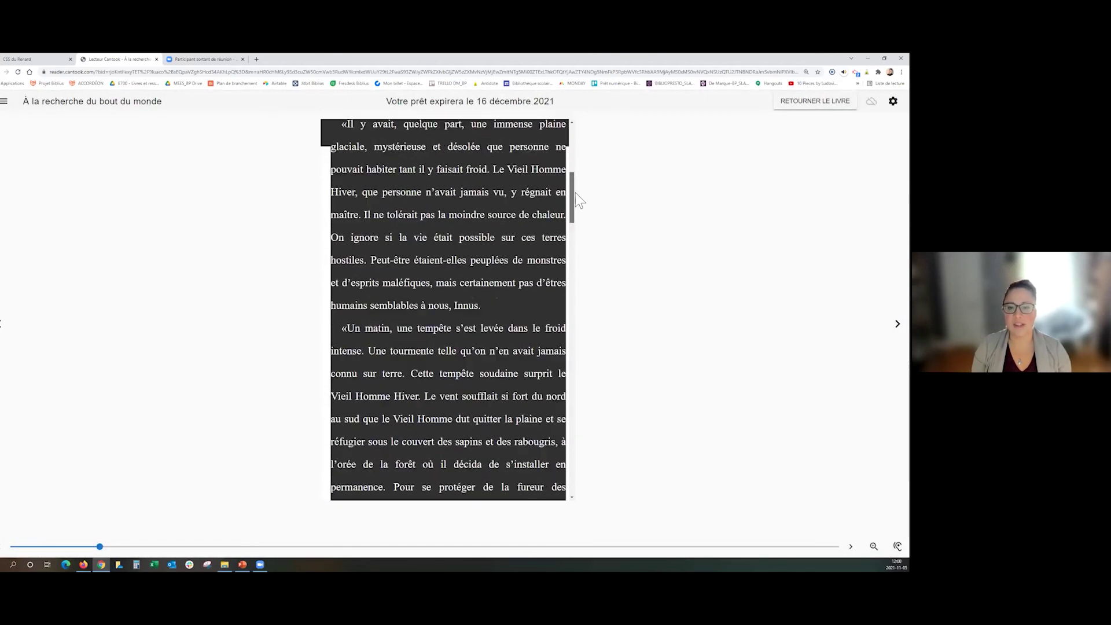
{"action": "scroll", "coordinate": [575, 185], "scroll_direction": "up", "scroll_amount": 2}
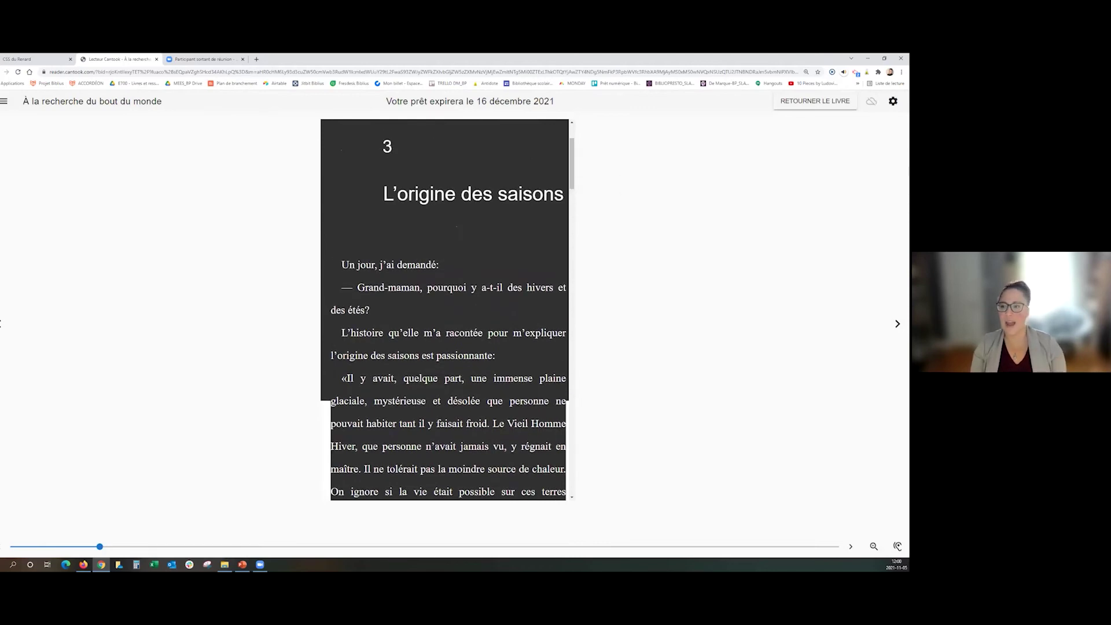
Change the display mode to Adaptatif for the two-page spread
{"action": "left_click", "coordinate": [893, 101]}
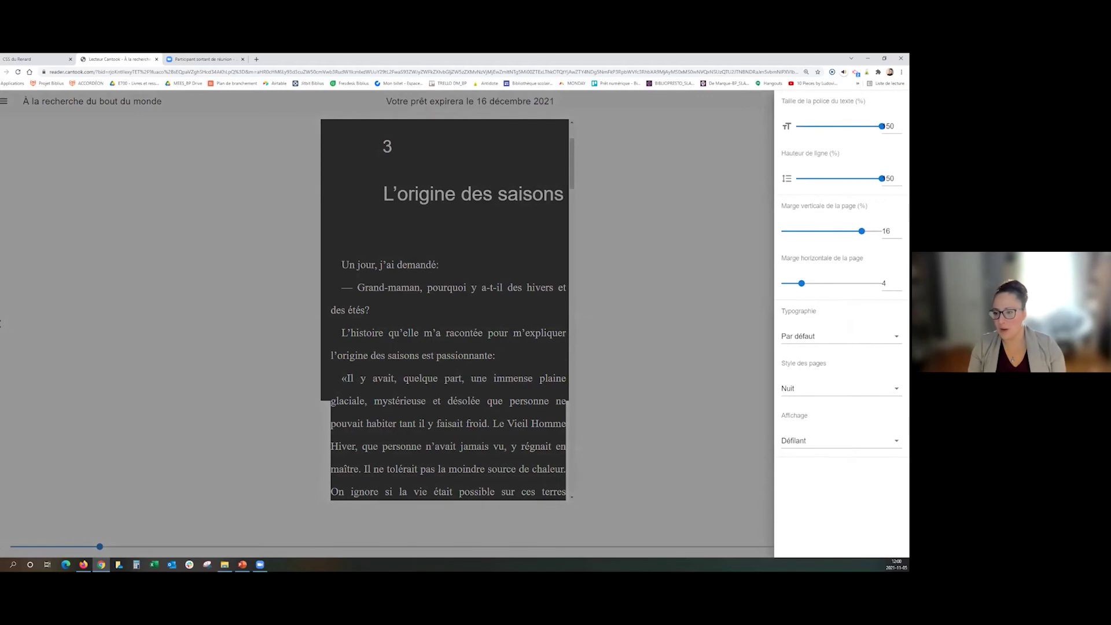
{"action": "left_click", "coordinate": [839, 440]}
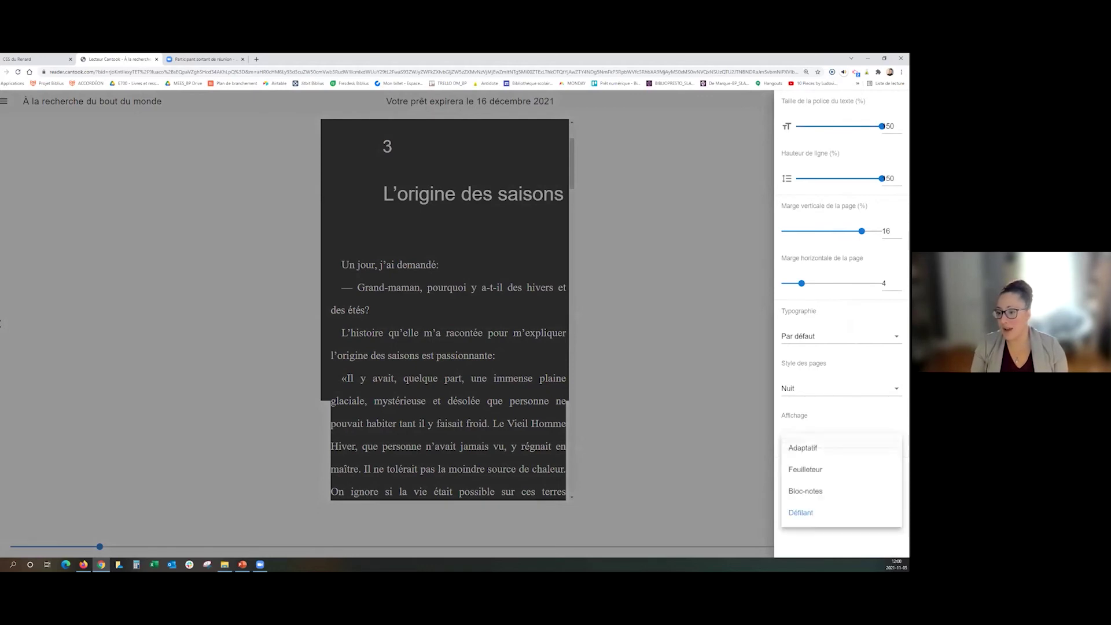
{"action": "left_click", "coordinate": [803, 447]}
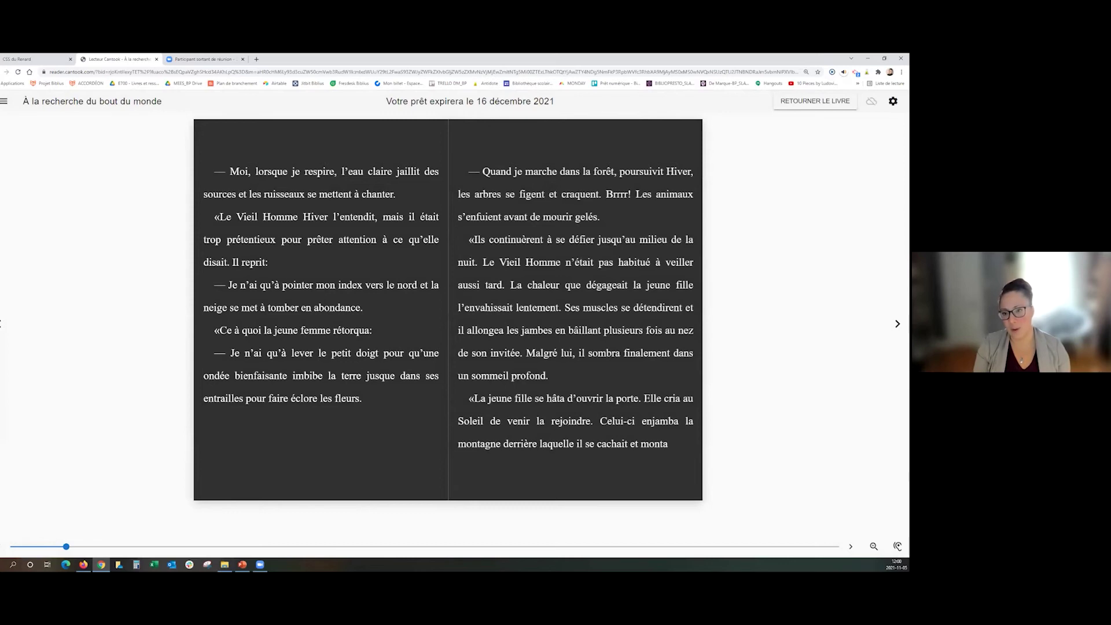
In the reader settings, set Style des pages from the dark night look to Par défaut
{"action": "left_click", "coordinate": [893, 100]}
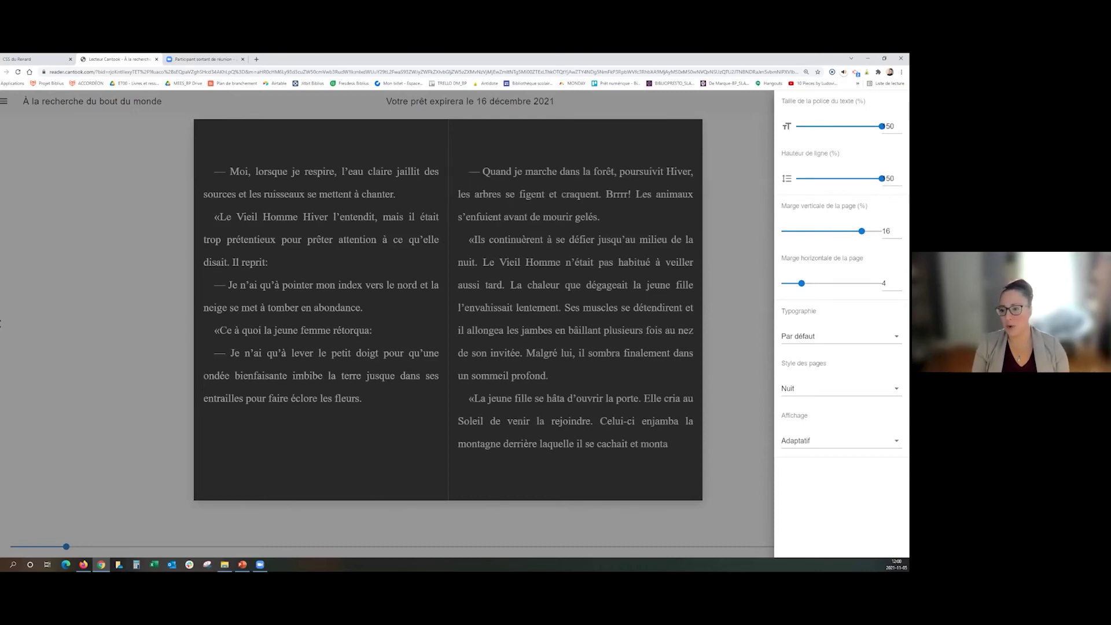
{"action": "left_click", "coordinate": [840, 389]}
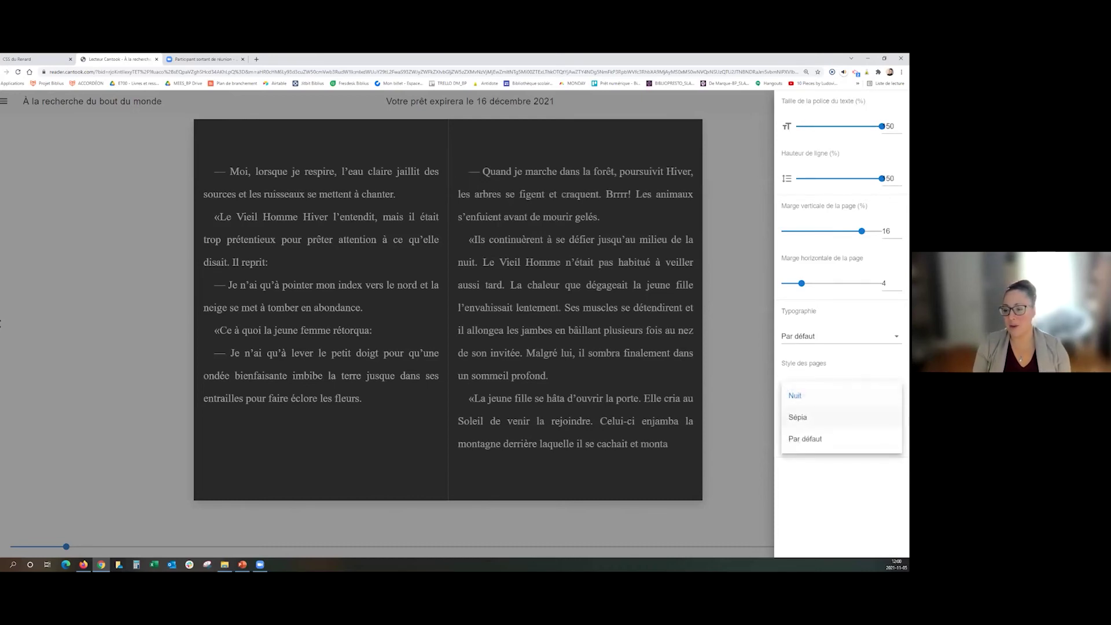
{"action": "left_click", "coordinate": [805, 438]}
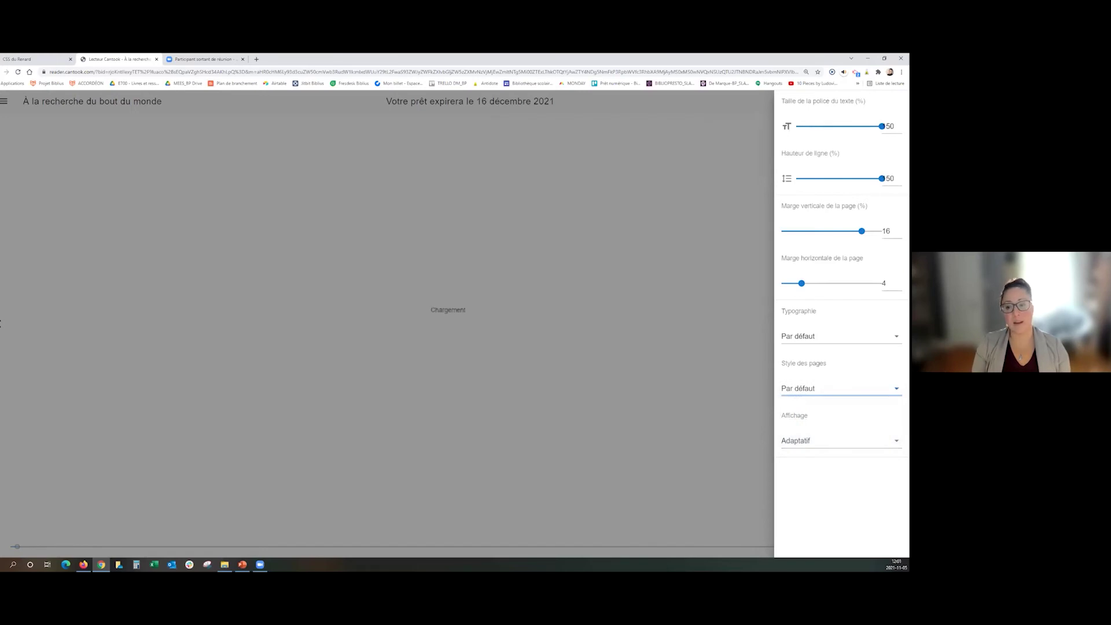
Close the reading settings panel to show the light two-page spread
{"action": "key", "text": "Escape"}
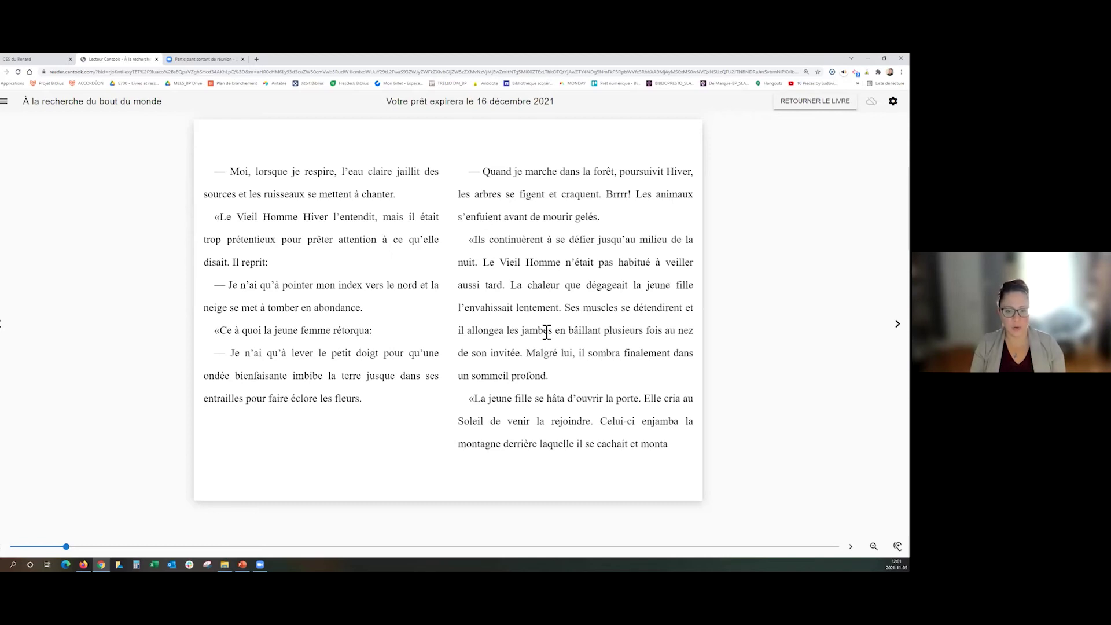
{"action": "left_click_drag", "start_coordinate": [470, 239], "coordinate": [563, 310]}
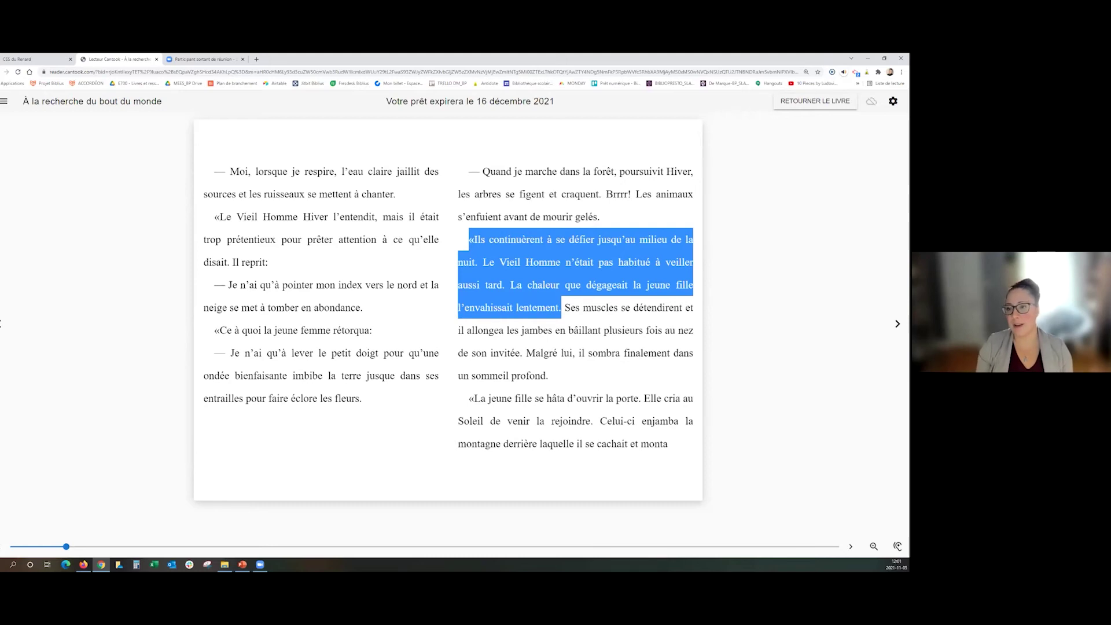
{"action": "left_click", "coordinate": [567, 312]}
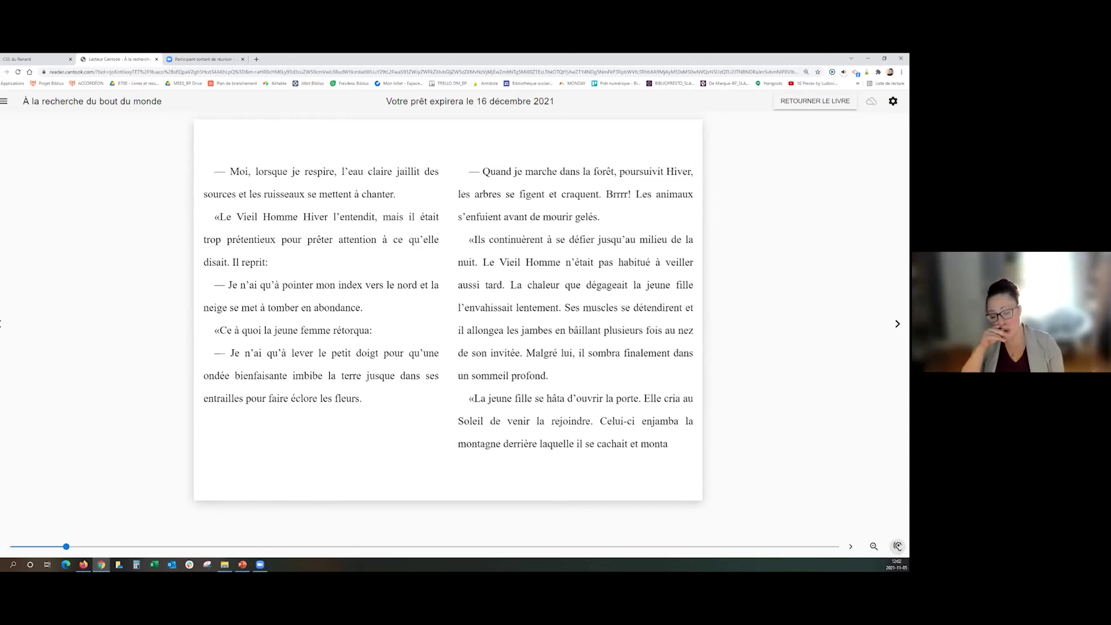
Turn on read-aloud for the page, test playback, and raise the reading speed to 170
{"action": "left_click", "coordinate": [898, 547]}
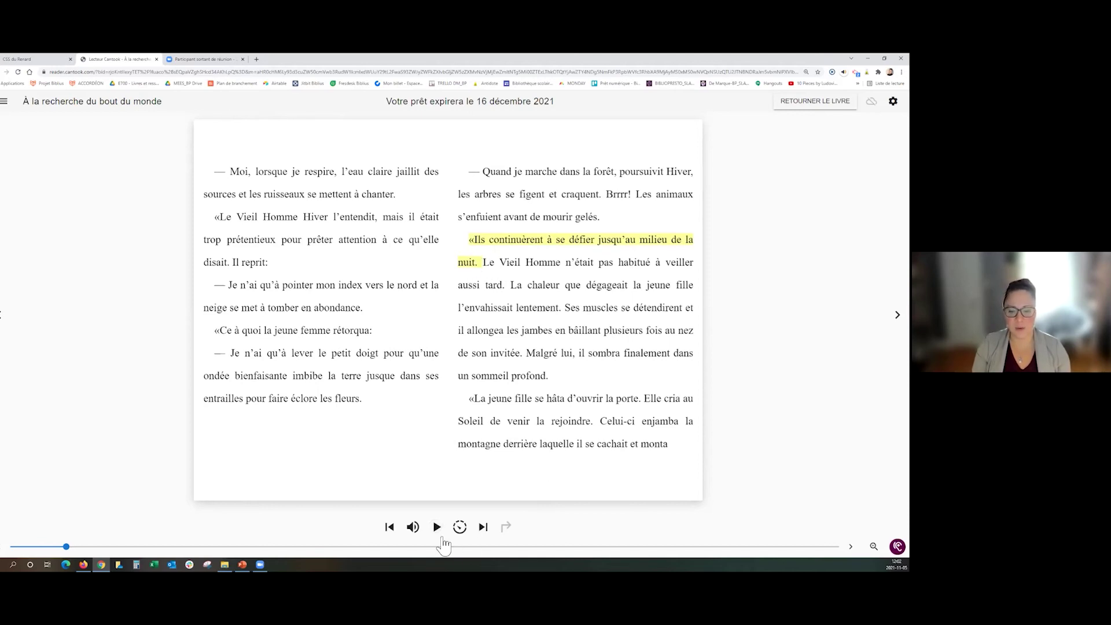
{"action": "left_click", "coordinate": [412, 527]}
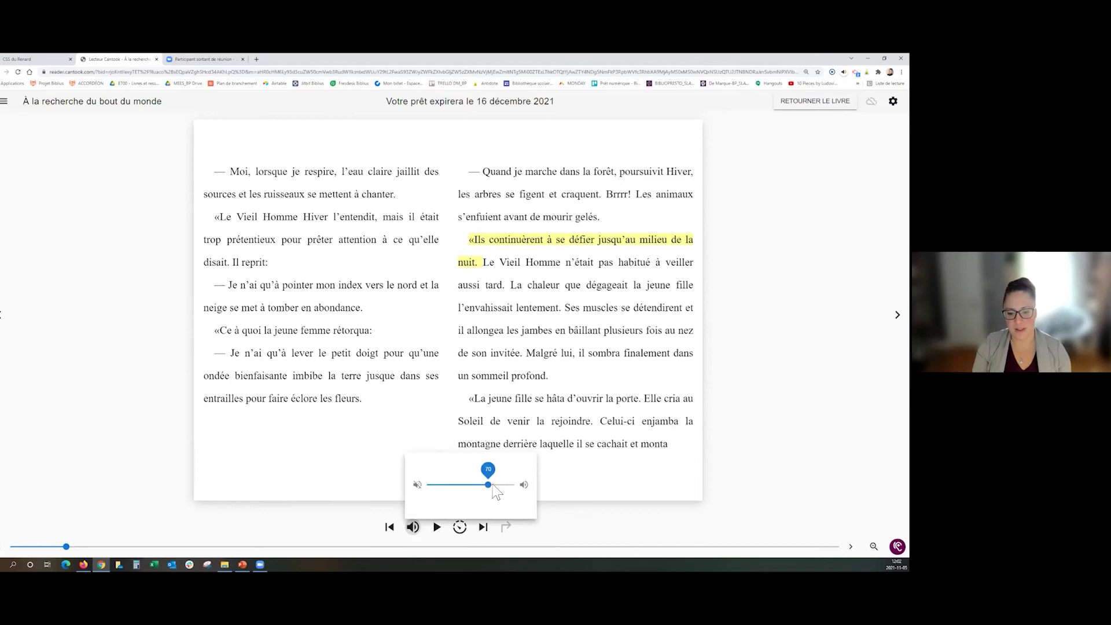
{"action": "left_click", "coordinate": [437, 527]}
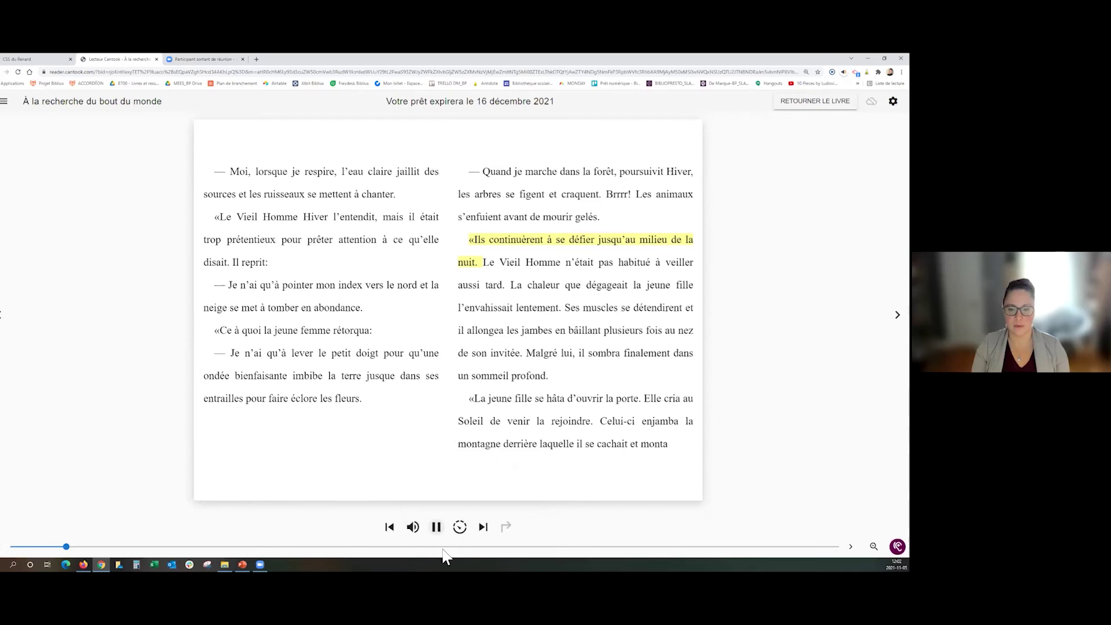
{"action": "left_click", "coordinate": [437, 528]}
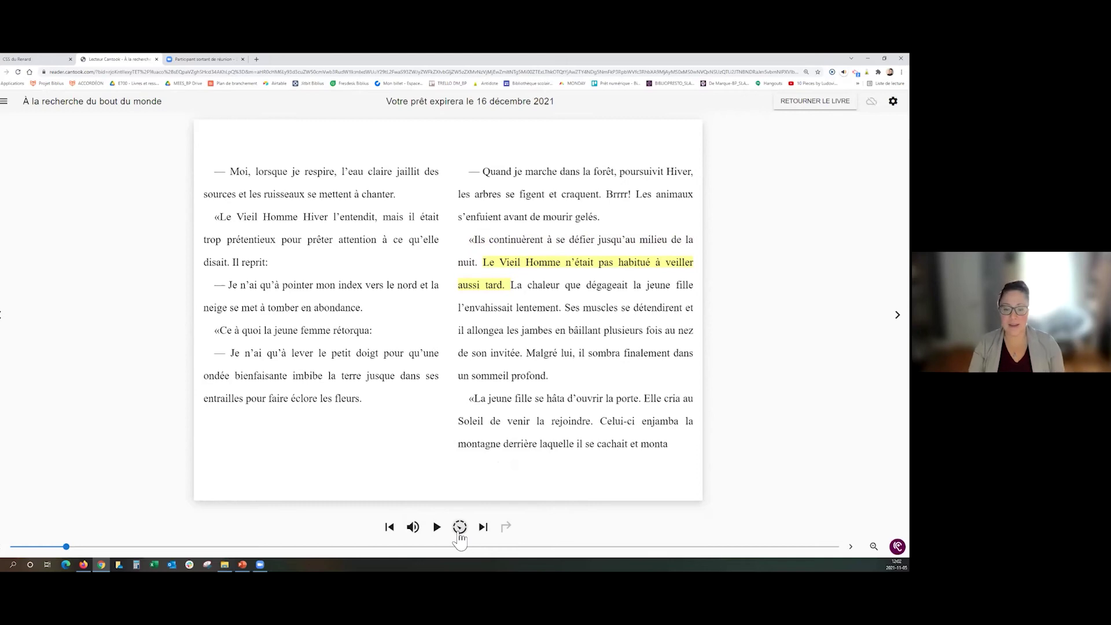
{"action": "left_click", "coordinate": [459, 531]}
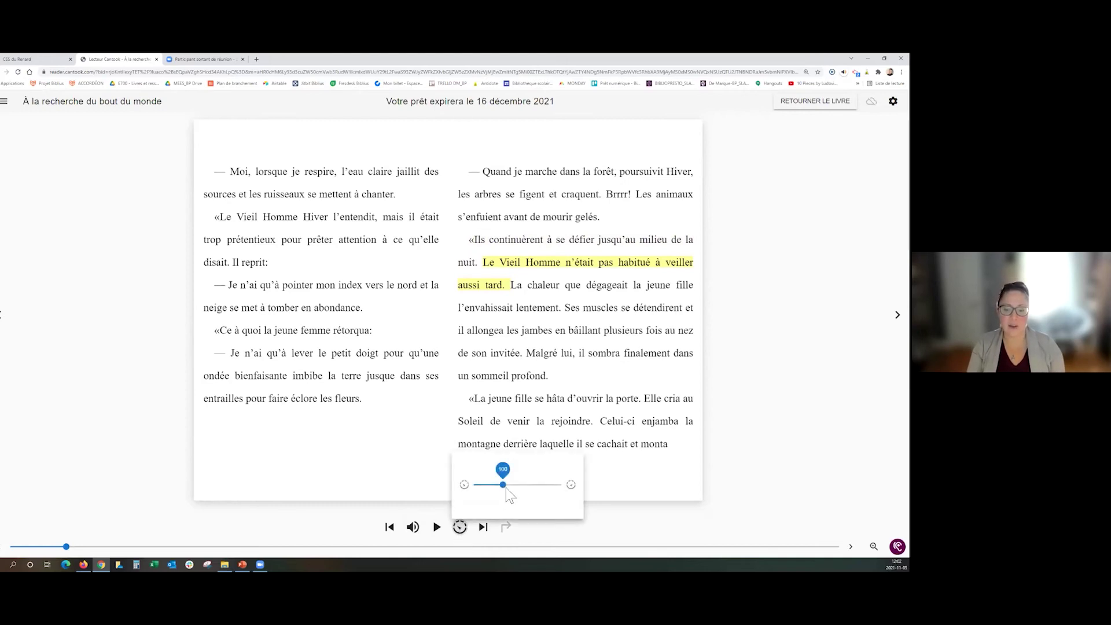
{"action": "left_click_drag", "start_coordinate": [538, 489], "coordinate": [544, 490]}
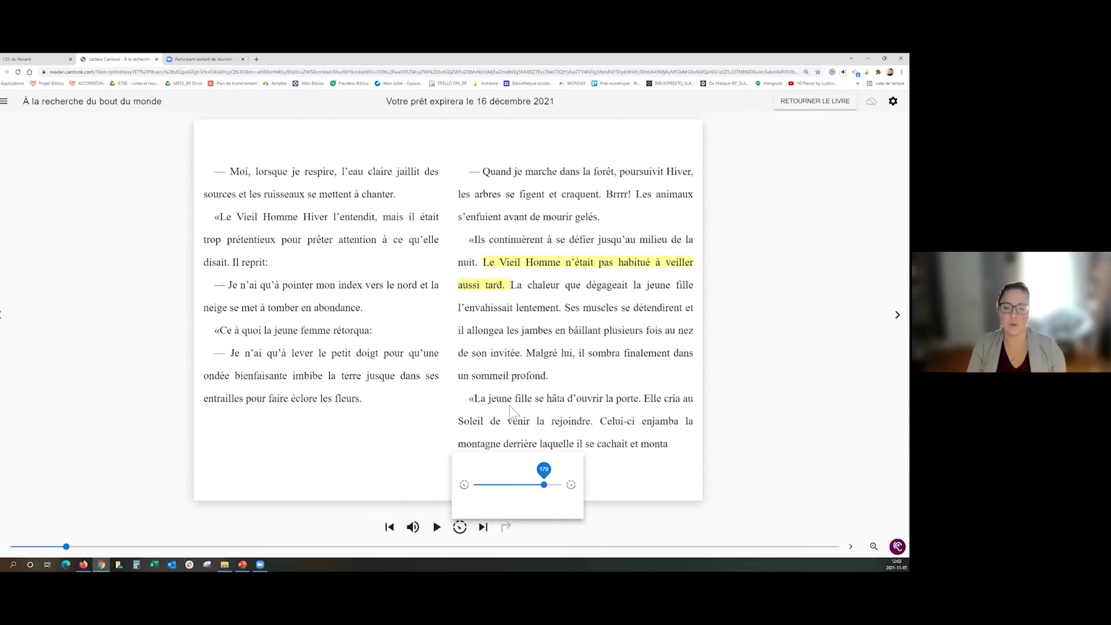
{"action": "left_click", "coordinate": [649, 521]}
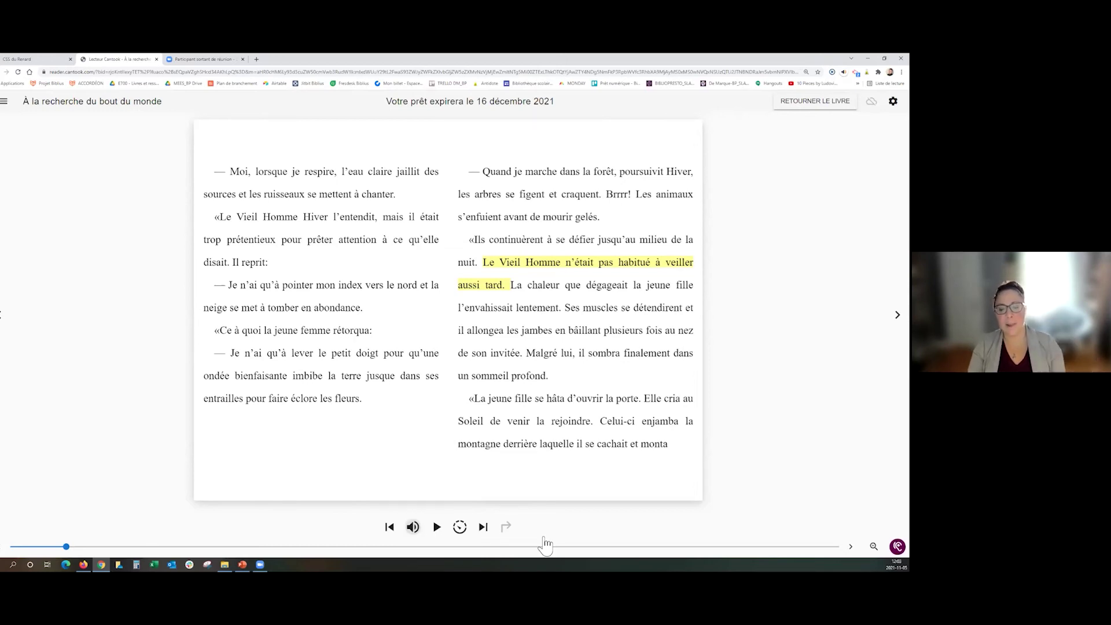
Resume the narration, mute its audio, then pause it
{"action": "left_click", "coordinate": [437, 528]}
{"action": "mouse_move", "coordinate": [414, 528]}
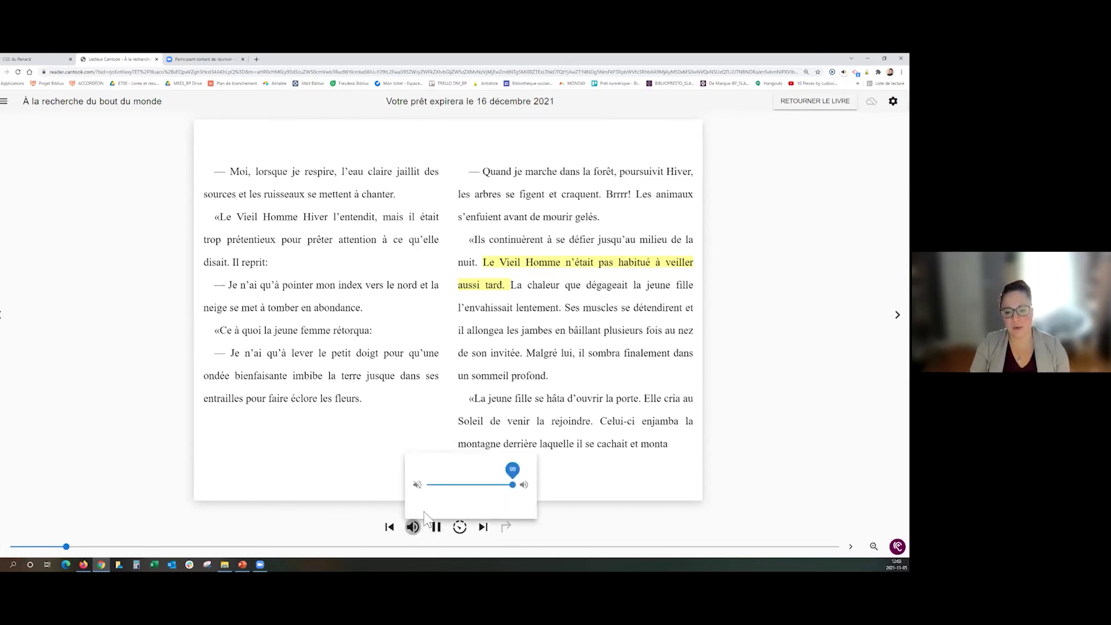
{"action": "left_click", "coordinate": [416, 484]}
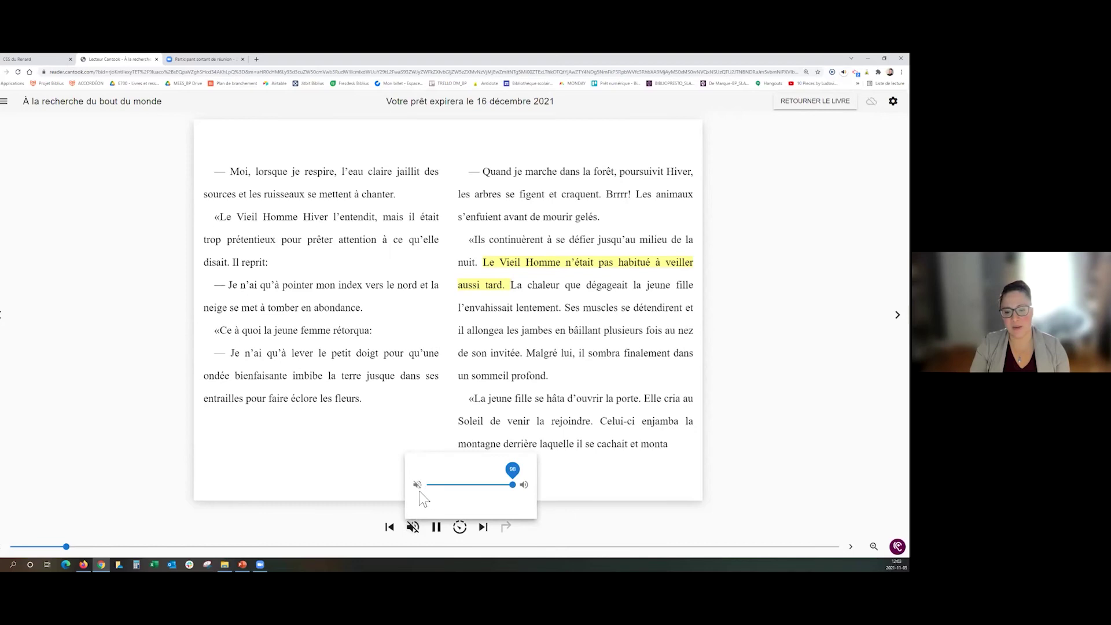
{"action": "left_click", "coordinate": [437, 528]}
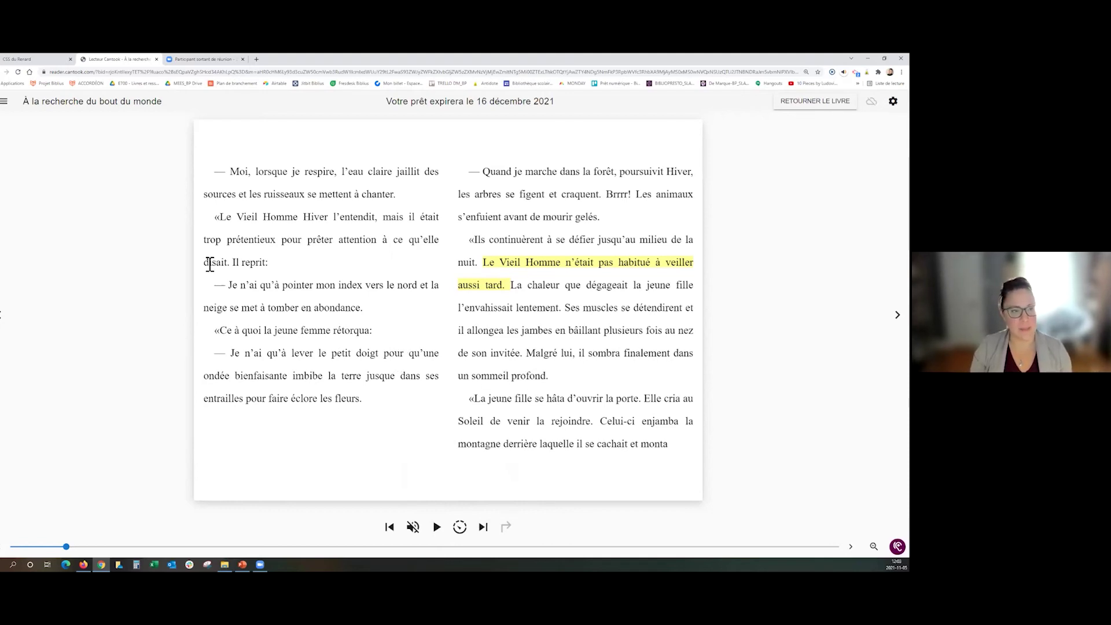
Jump to chapter 6 'Sois le bienvenu, étranger!' and search the book for 'chef'
{"action": "left_click", "coordinate": [4, 102]}
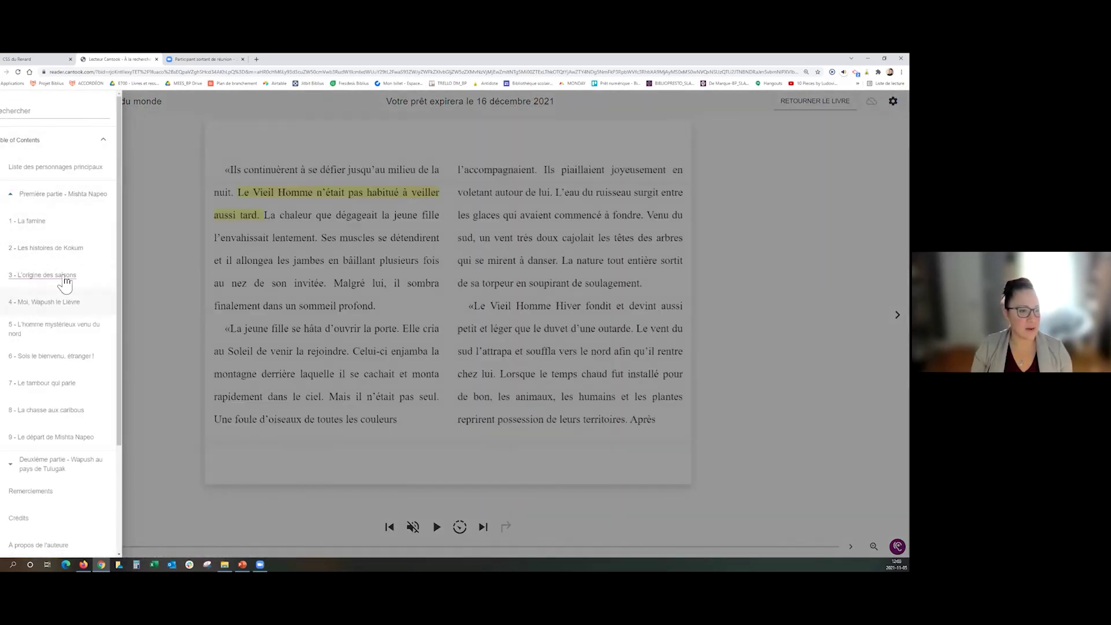
{"action": "left_click", "coordinate": [52, 357]}
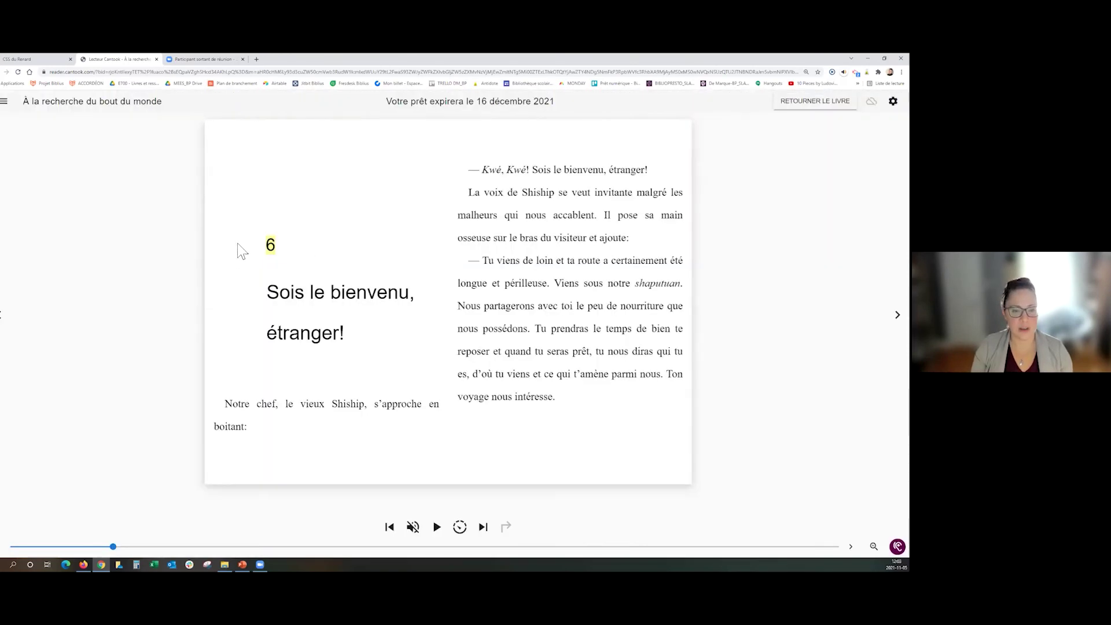
{"action": "left_click", "coordinate": [4, 102]}
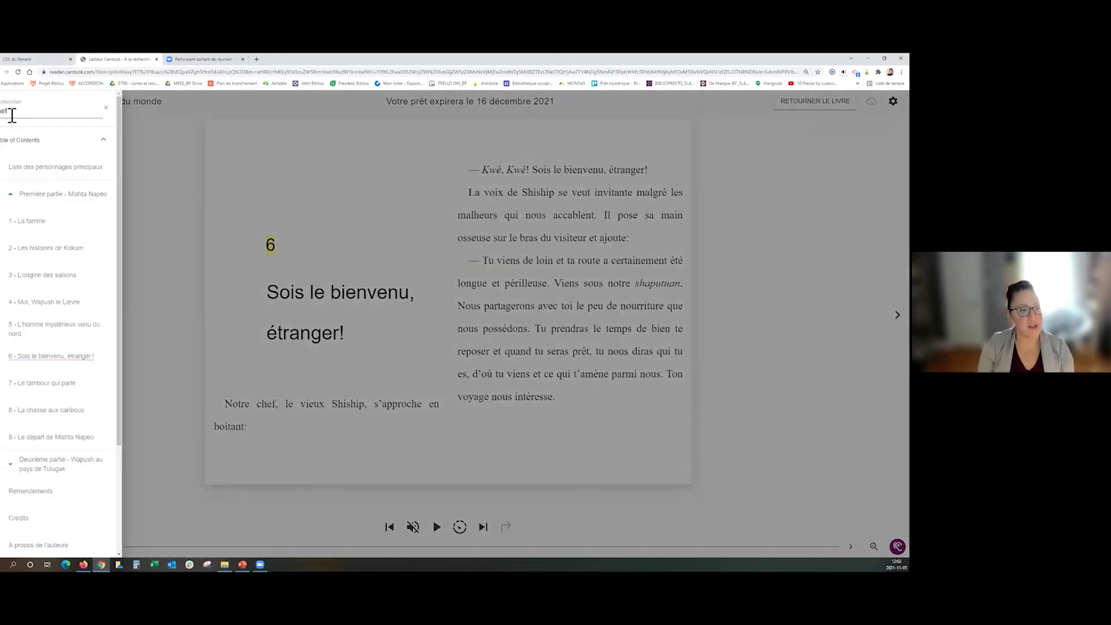
{"action": "left_click", "coordinate": [12, 115]}
{"action": "type", "text": "chef"}
{"action": "key", "text": "Return"}
Review the 'chef' results, close the panel, and move read-along to the 'Tu viens de loin' sentence
{"action": "scroll", "coordinate": [56, 190], "scroll_direction": "down", "scroll_amount": 6}
{"action": "scroll", "coordinate": [55, 188], "scroll_direction": "up", "scroll_amount": 6}
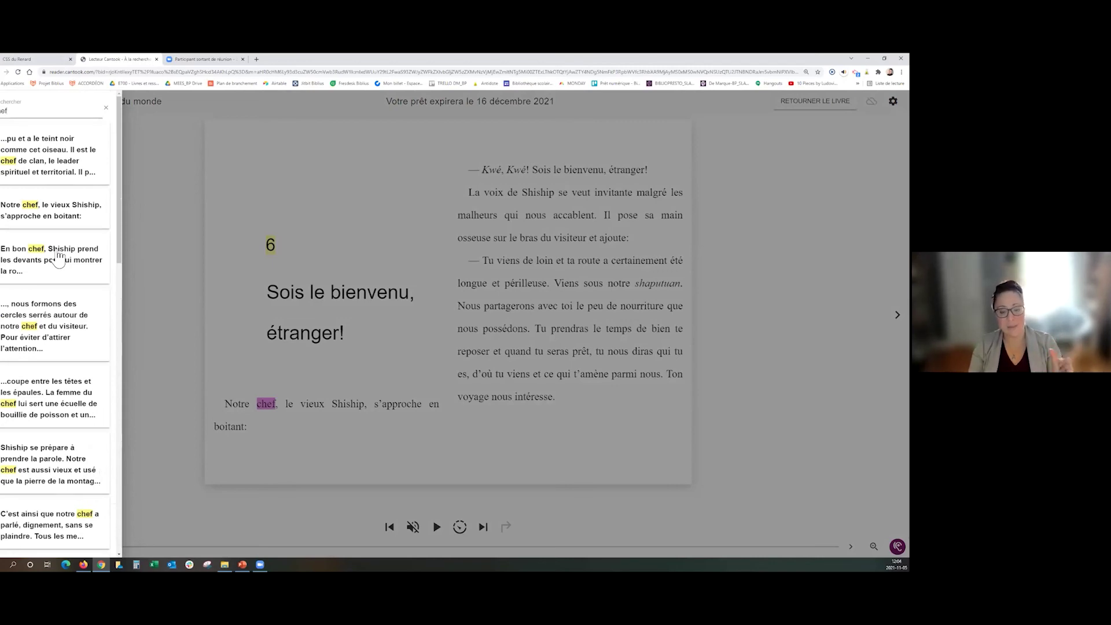
{"action": "left_click", "coordinate": [170, 186]}
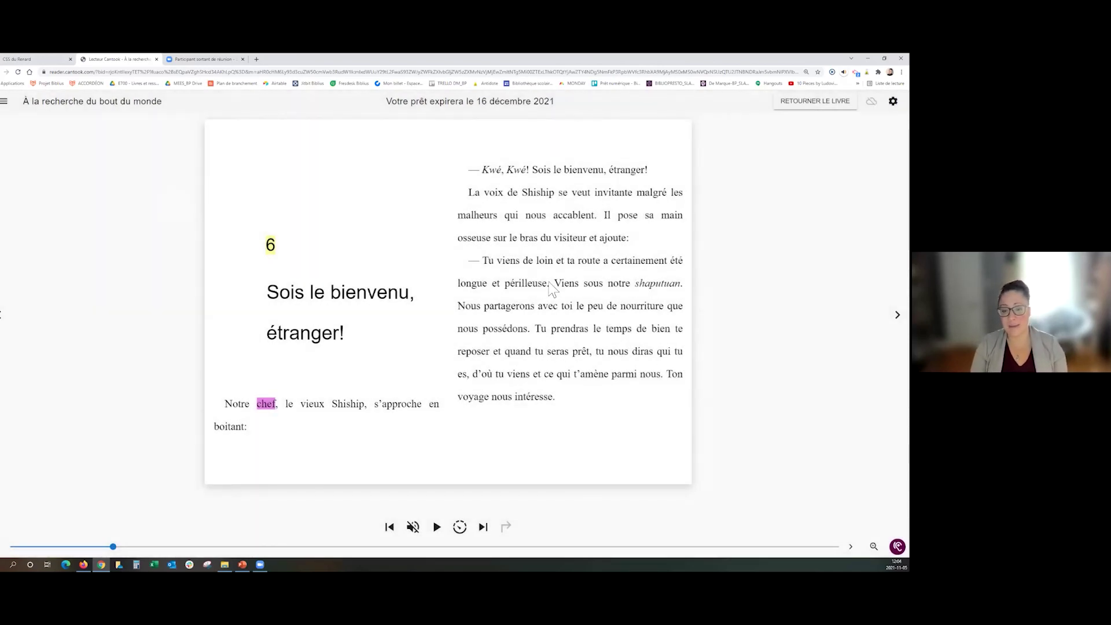
{"action": "left_click_drag", "start_coordinate": [570, 261], "coordinate": [520, 261]}
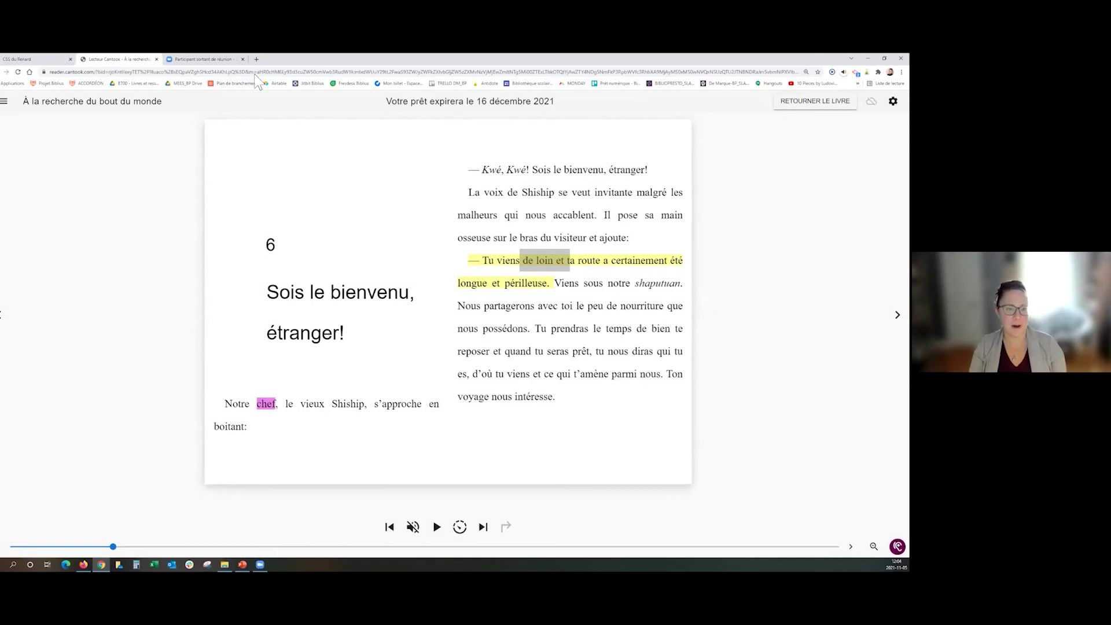
Leave the reader for the Biblius home page and check the borrowed book under Je lis
{"action": "left_click", "coordinate": [157, 59]}
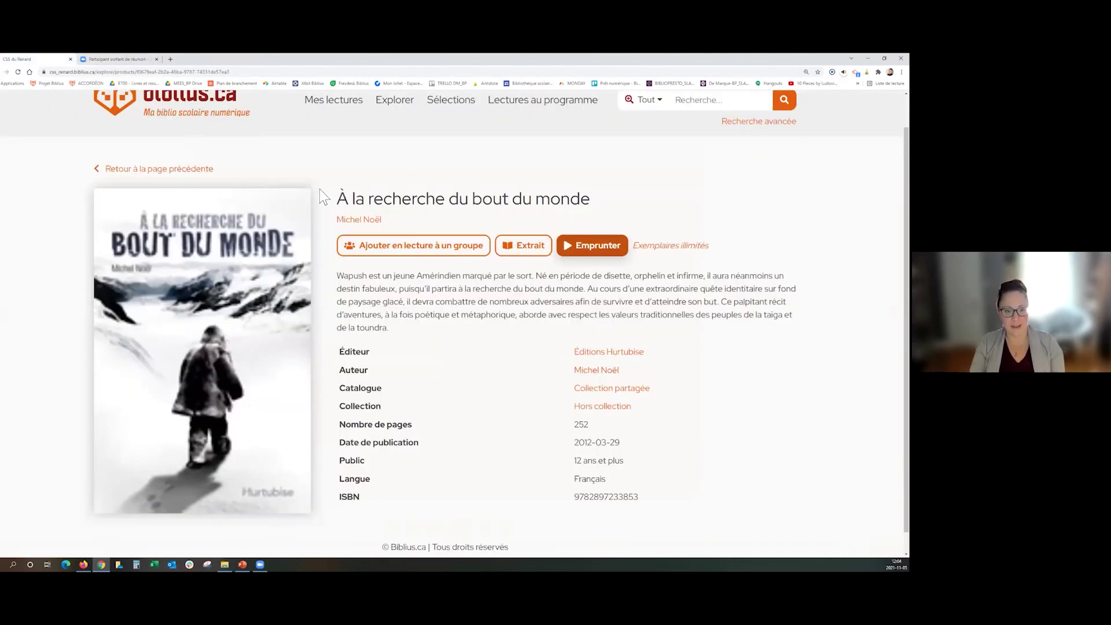
{"action": "left_click", "coordinate": [210, 114]}
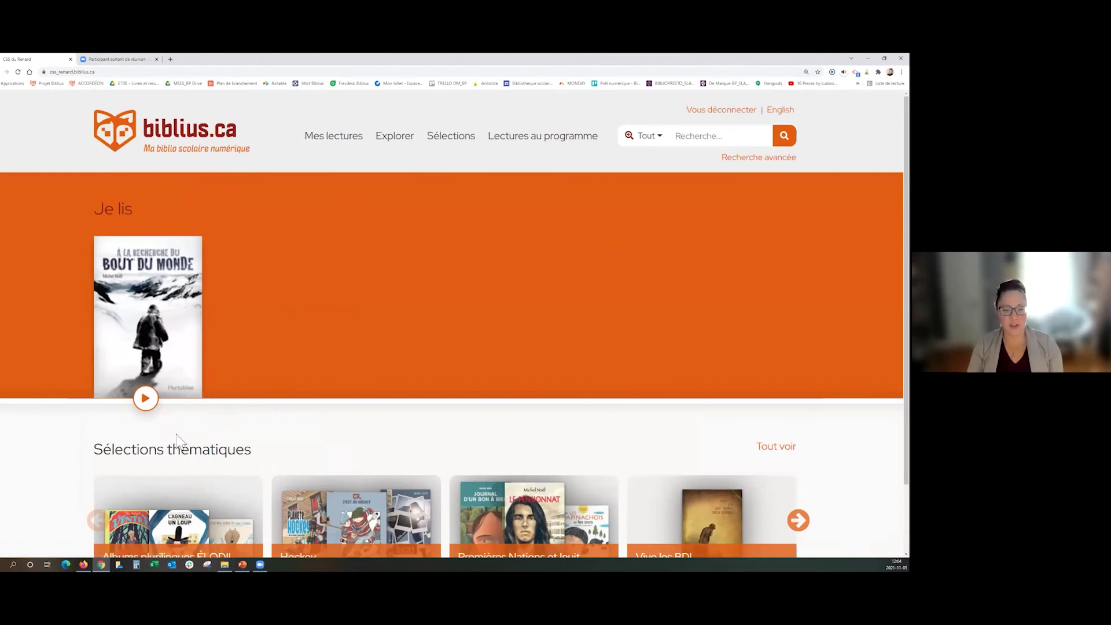
{"action": "left_click", "coordinate": [146, 399]}
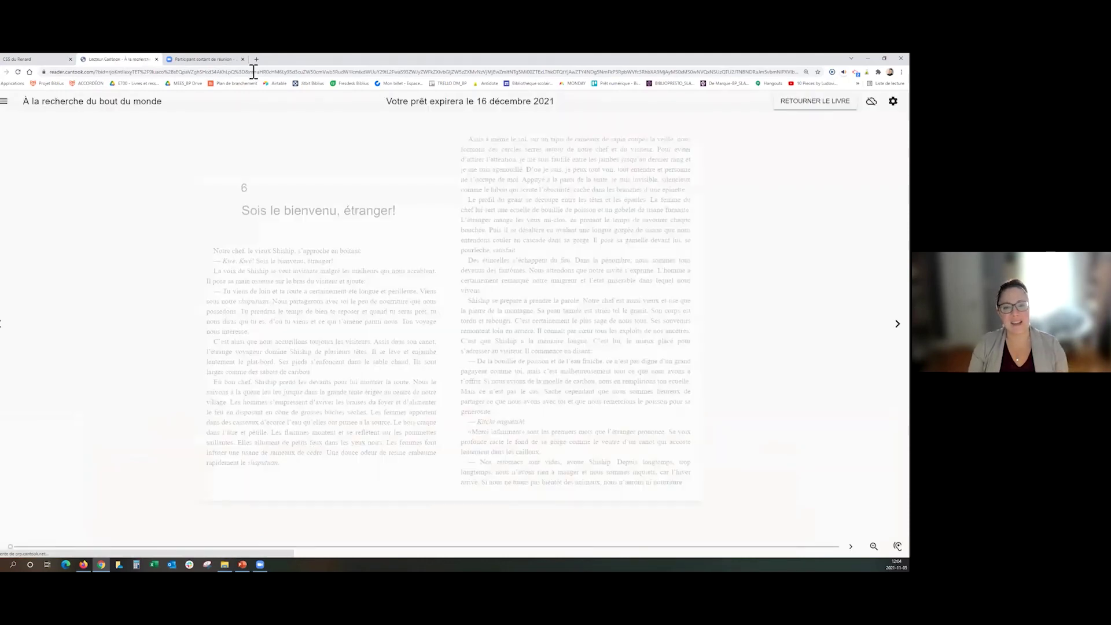
{"action": "left_click", "coordinate": [157, 59]}
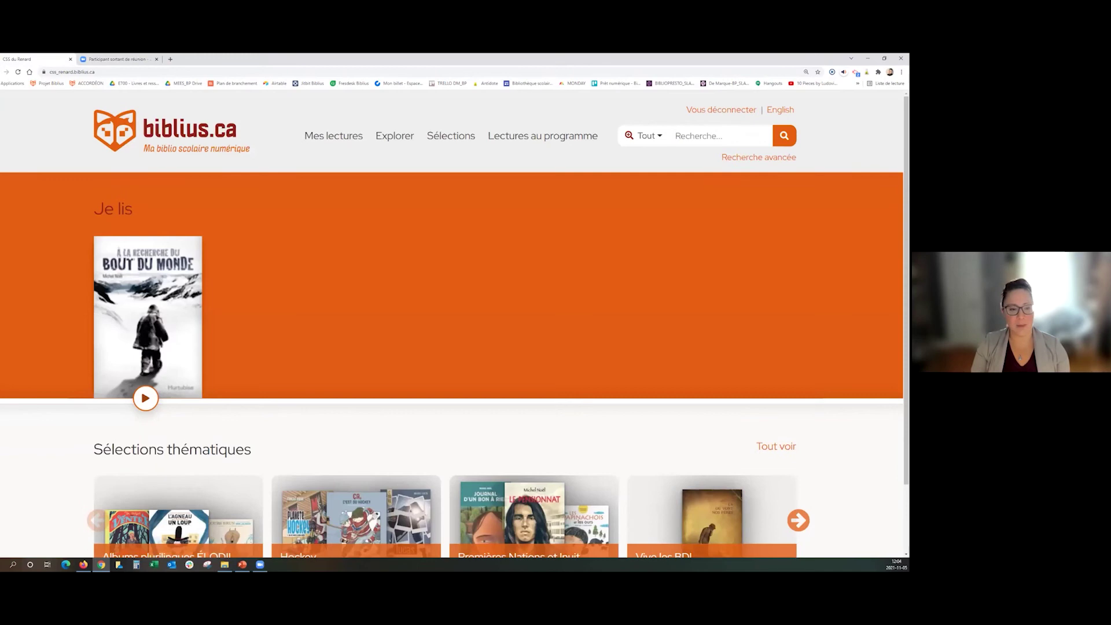
{"action": "scroll", "coordinate": [185, 405], "scroll_direction": "down", "scroll_amount": 2}
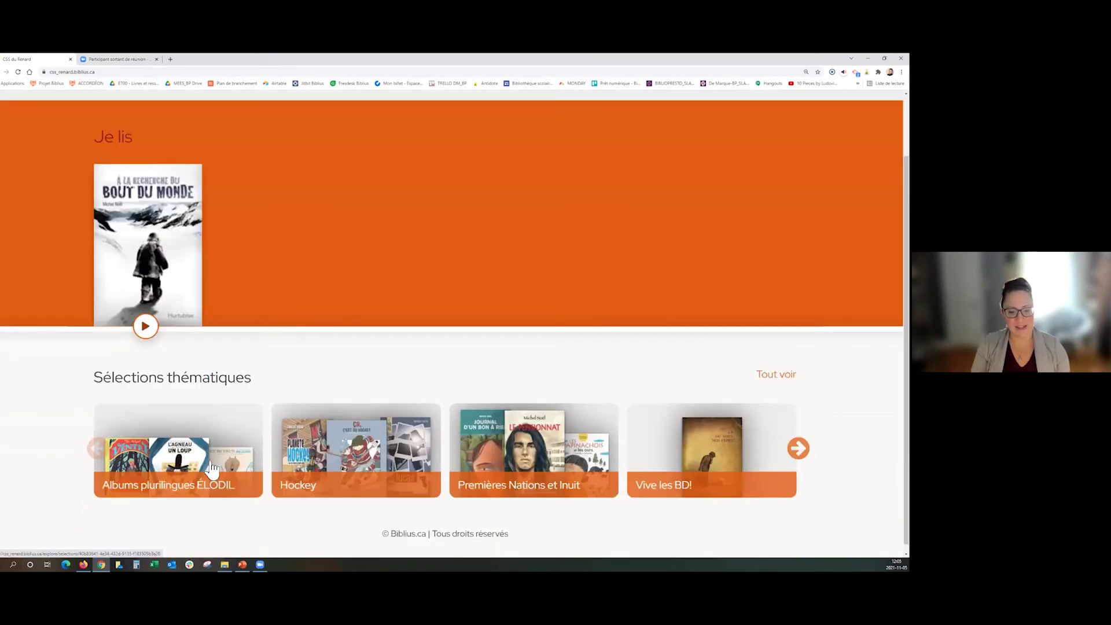
{"action": "scroll", "coordinate": [327, 439], "scroll_direction": "up", "scroll_amount": 2}
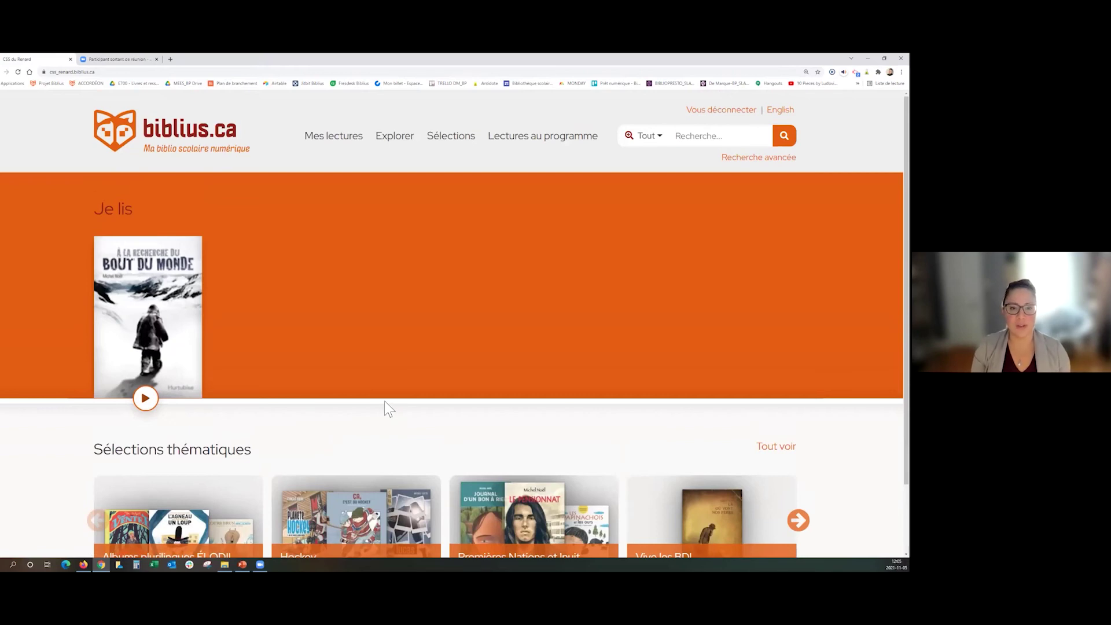
Open Explorer, advance the Titres carousel, and browse Auteurs, Collections and Éditeurs
{"action": "left_click", "coordinate": [395, 142]}
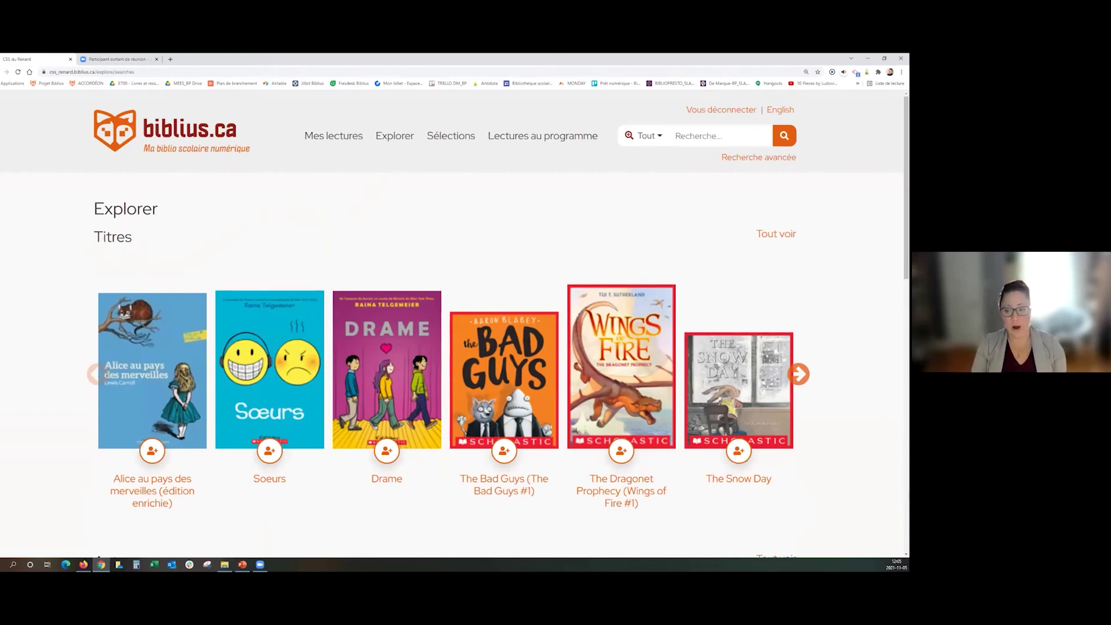
{"action": "left_click", "coordinate": [799, 374]}
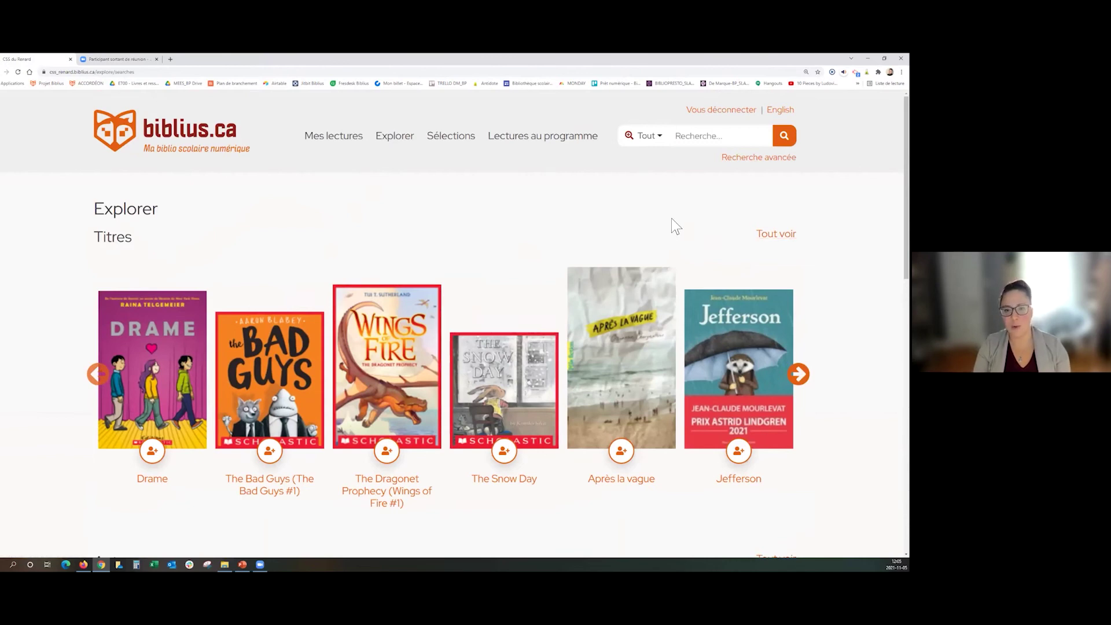
{"action": "scroll", "coordinate": [671, 219], "scroll_direction": "down", "scroll_amount": 3}
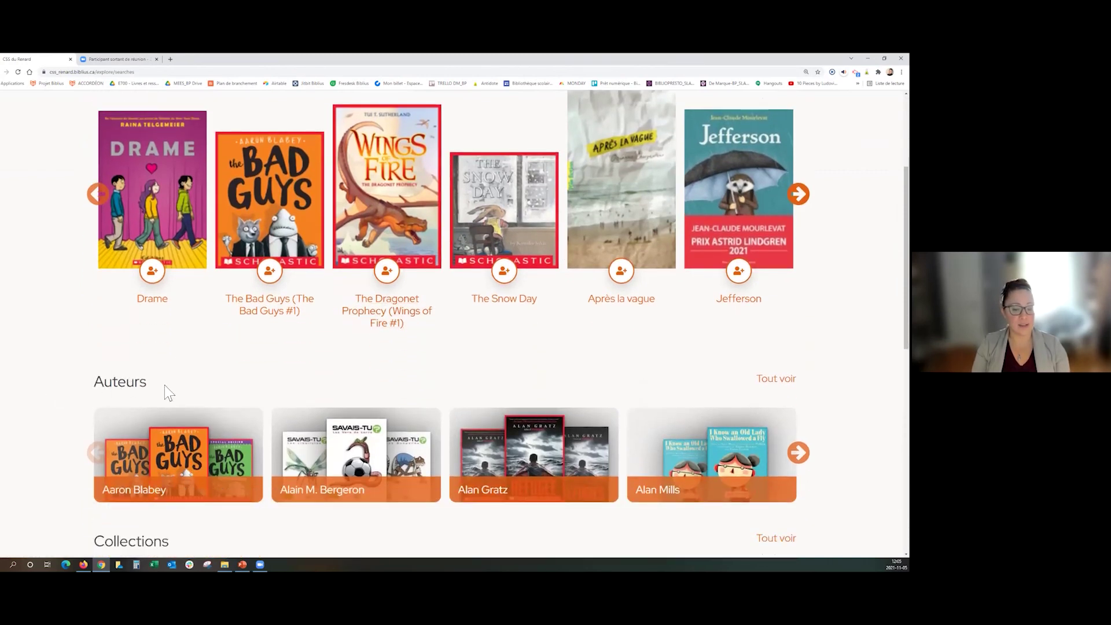
{"action": "scroll", "coordinate": [183, 384], "scroll_direction": "down", "scroll_amount": 1}
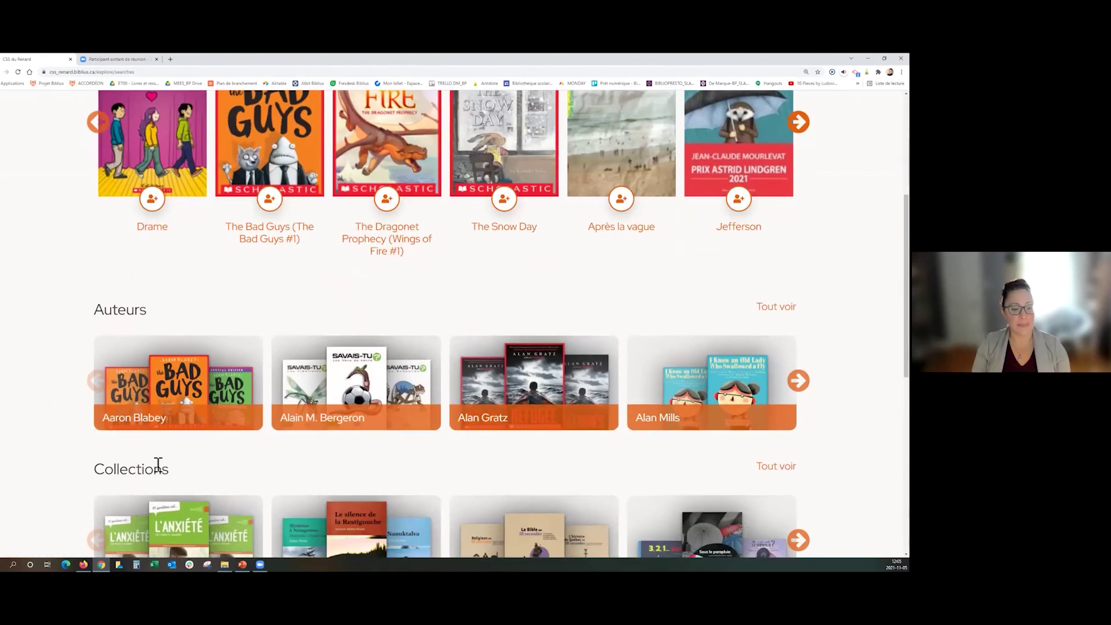
{"action": "scroll", "coordinate": [158, 463], "scroll_direction": "down", "scroll_amount": 3}
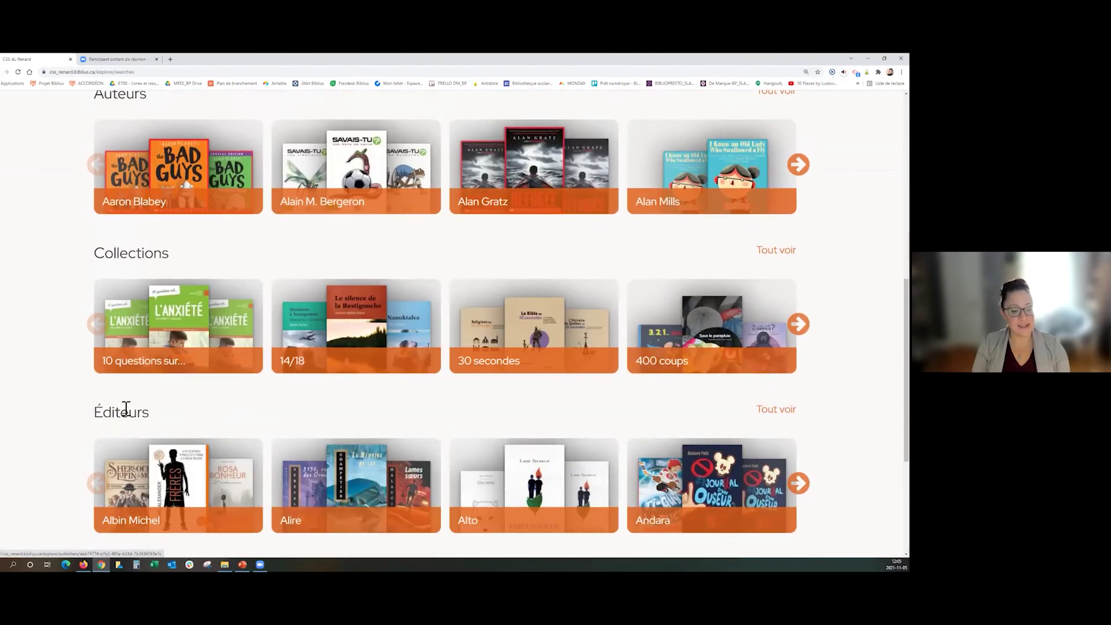
{"action": "scroll", "coordinate": [128, 414], "scroll_direction": "down", "scroll_amount": 2}
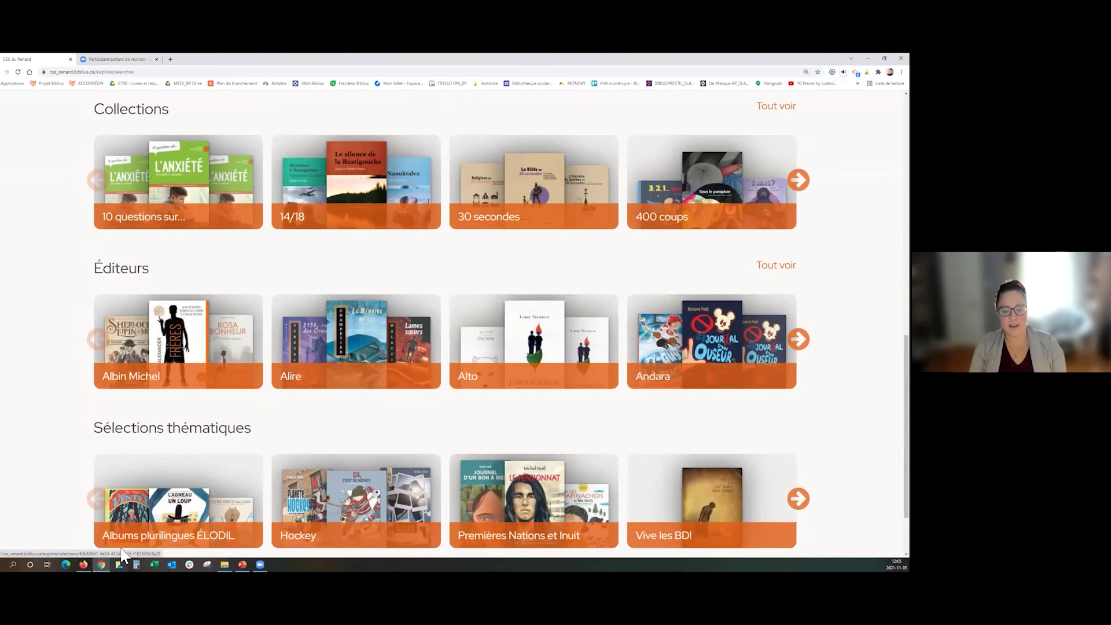
{"action": "scroll", "coordinate": [219, 534], "scroll_direction": "up", "scroll_amount": 2}
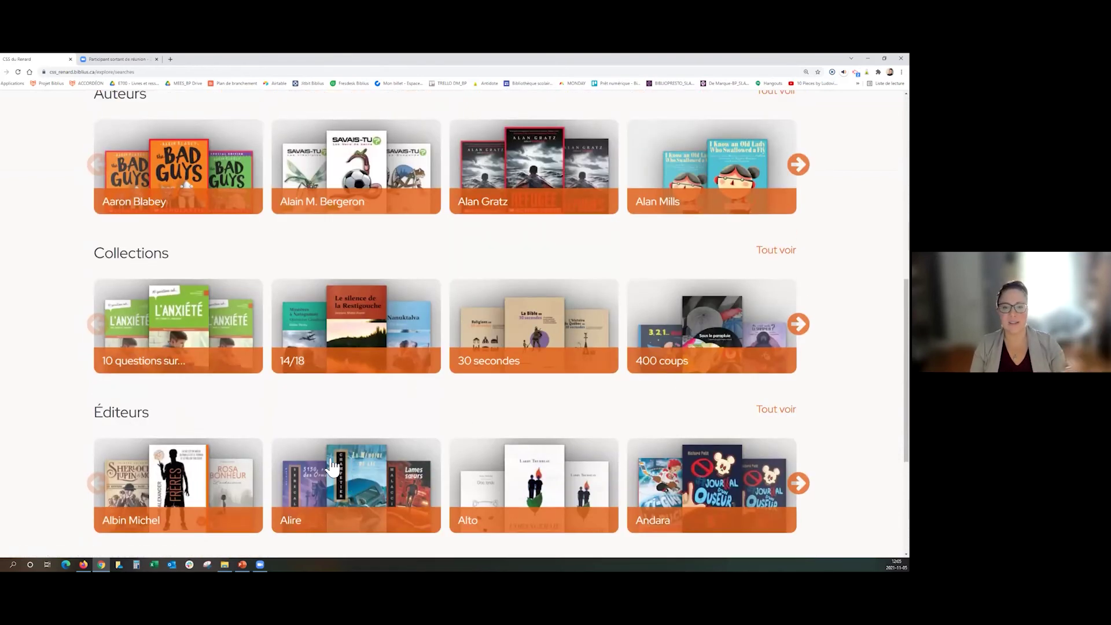
{"action": "scroll", "coordinate": [484, 457], "scroll_direction": "up", "scroll_amount": 5}
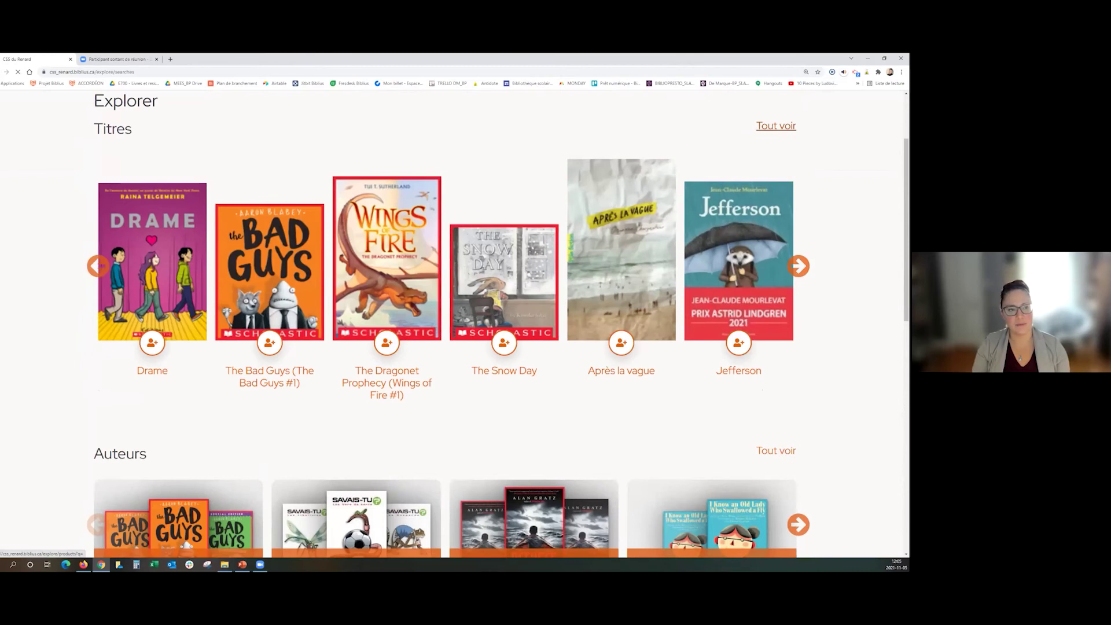
Scroll through the full Titres grid, past Alice au pays des merveilles and The Bad Guys, and back up
{"action": "scroll", "coordinate": [694, 179], "scroll_direction": "up", "scroll_amount": 2}
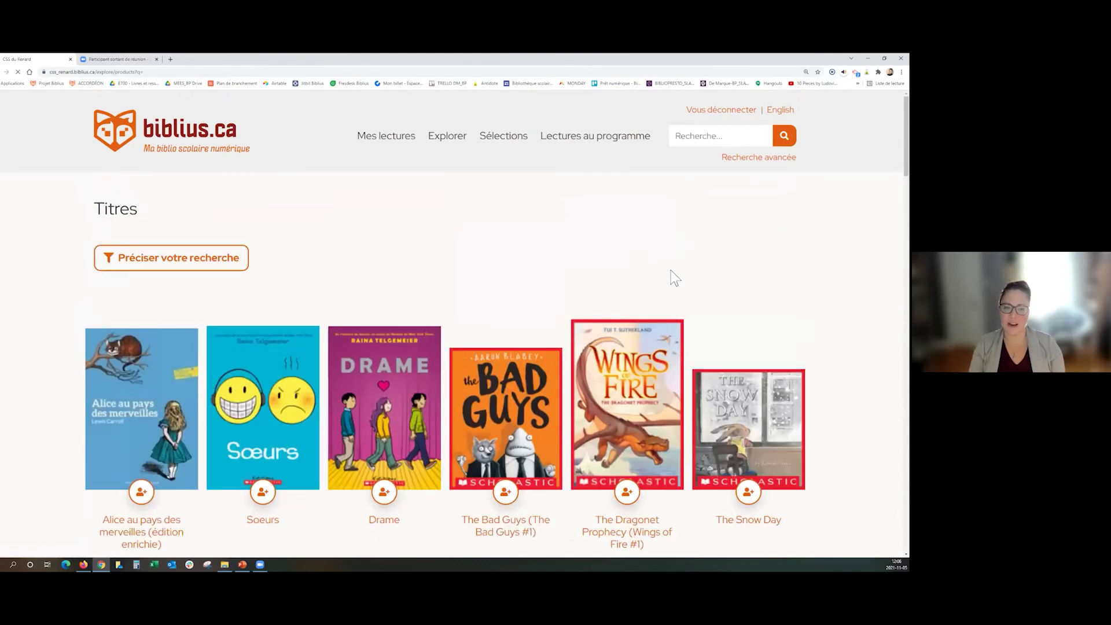
{"action": "scroll", "coordinate": [451, 324], "scroll_direction": "down", "scroll_amount": 7}
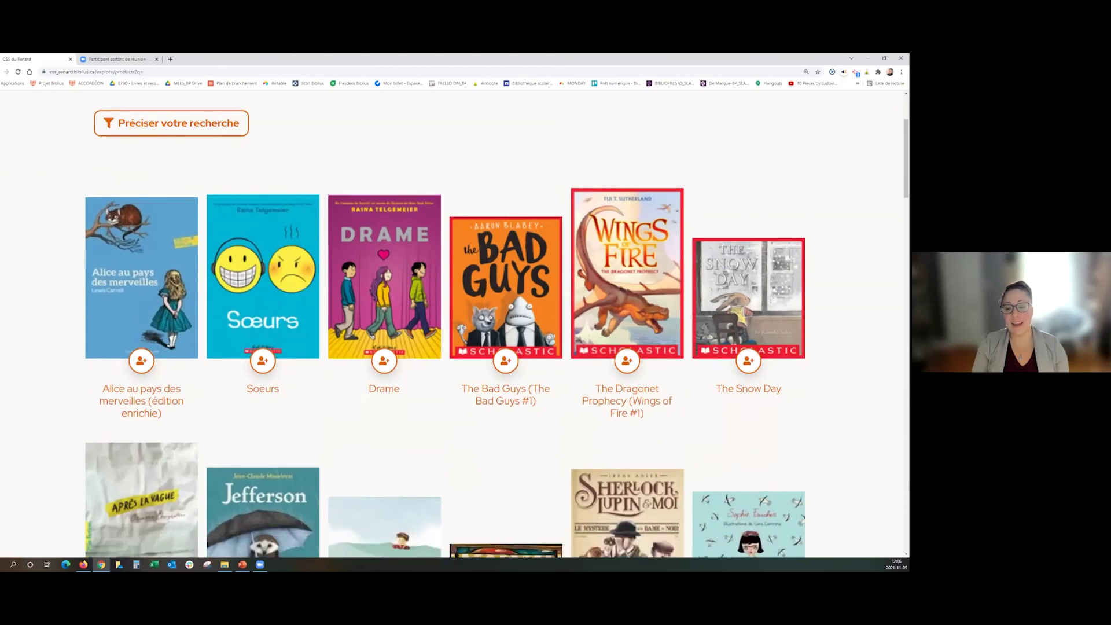
{"action": "scroll", "coordinate": [452, 324], "scroll_direction": "down", "scroll_amount": 8}
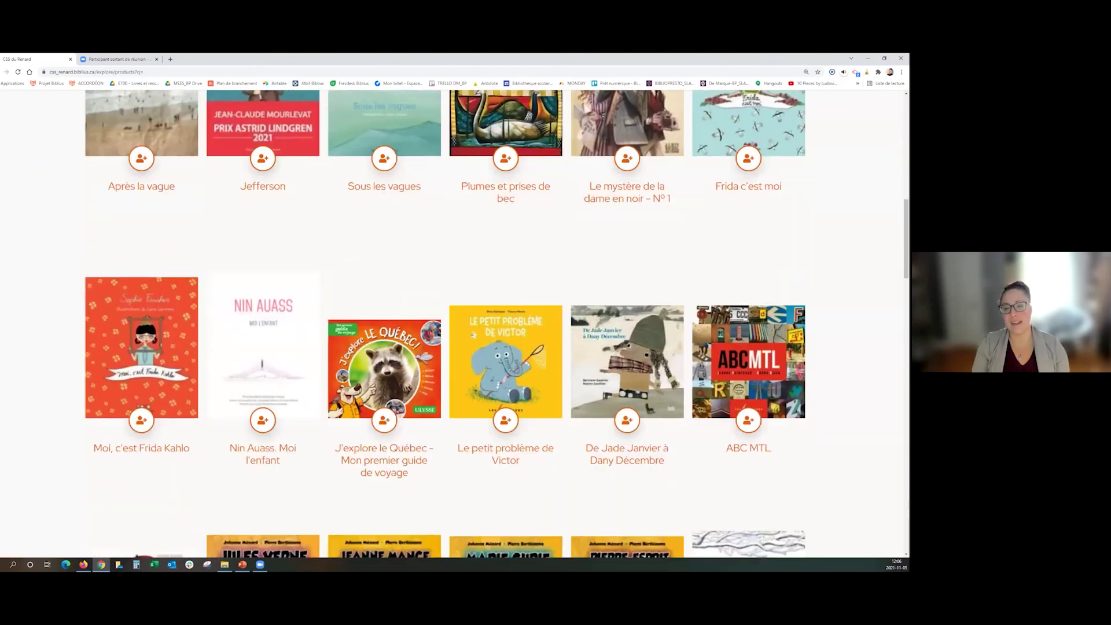
{"action": "scroll", "coordinate": [451, 324], "scroll_direction": "down", "scroll_amount": 2}
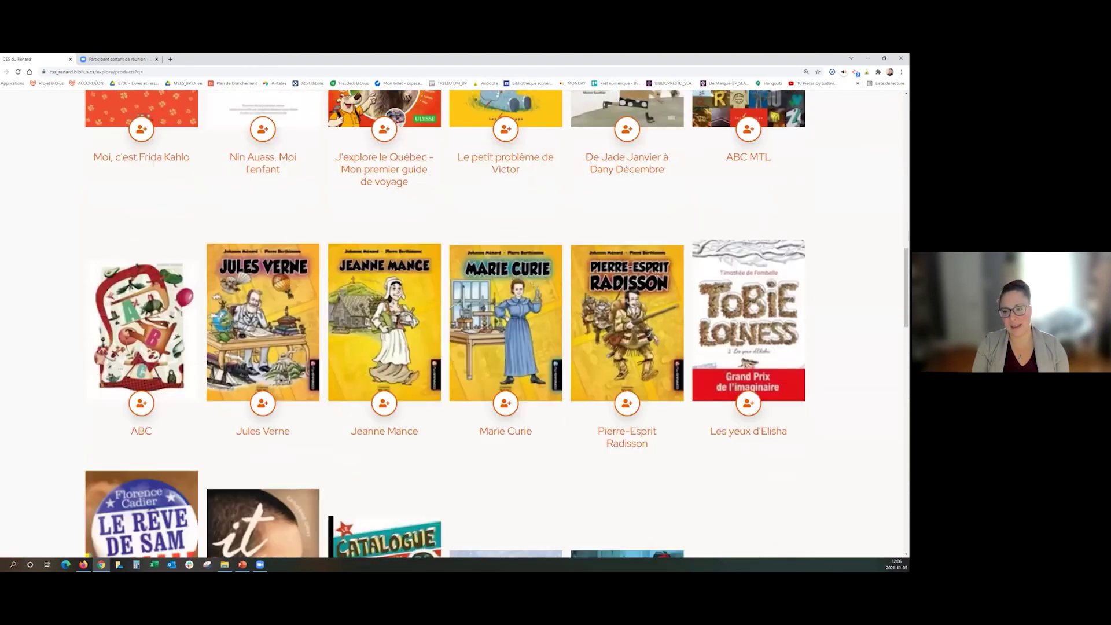
{"action": "scroll", "coordinate": [452, 324], "scroll_direction": "up", "scroll_amount": 3}
{"action": "scroll", "coordinate": [451, 324], "scroll_direction": "up", "scroll_amount": 14}
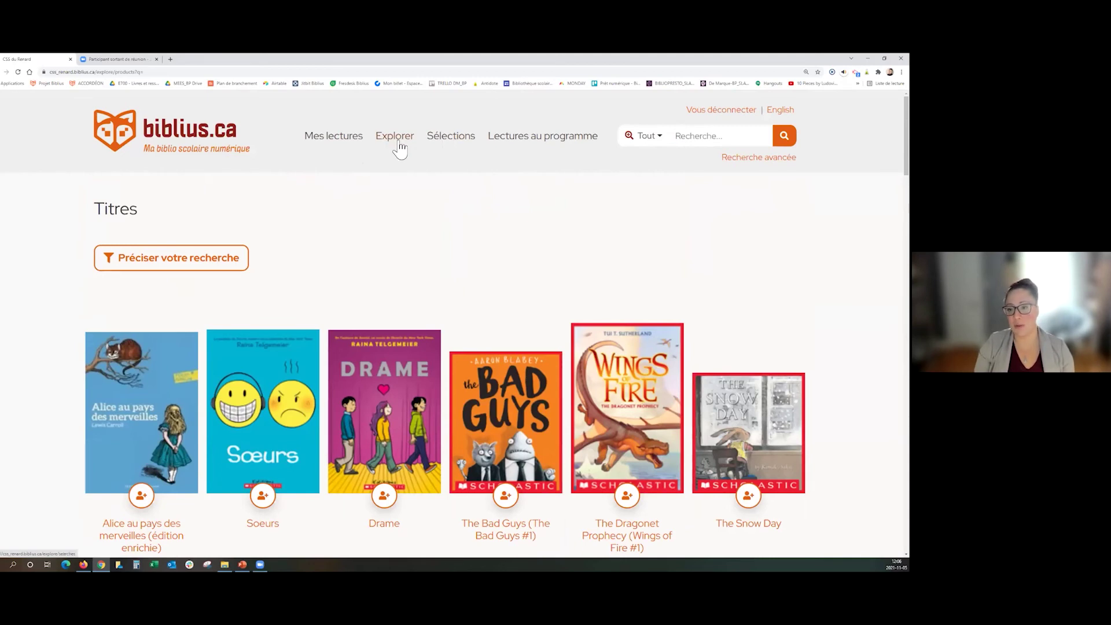
Enter 'hockey' in the quick search box, leaving the search scope on Tout
{"action": "left_click", "coordinate": [697, 138]}
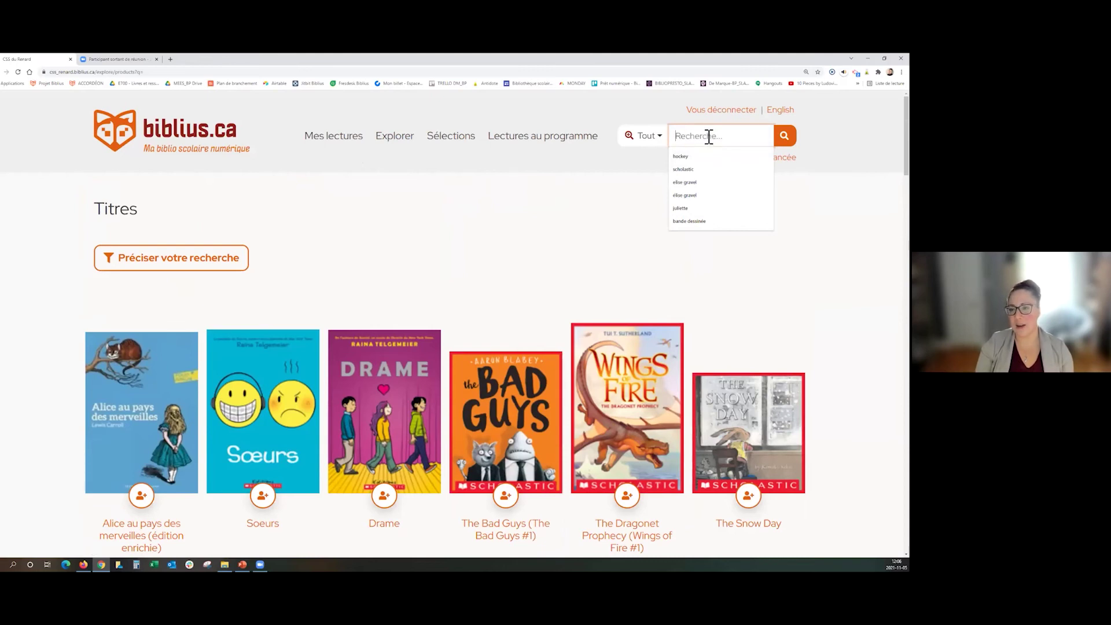
{"action": "left_click", "coordinate": [691, 135]}
{"action": "type", "text": "hockey"}
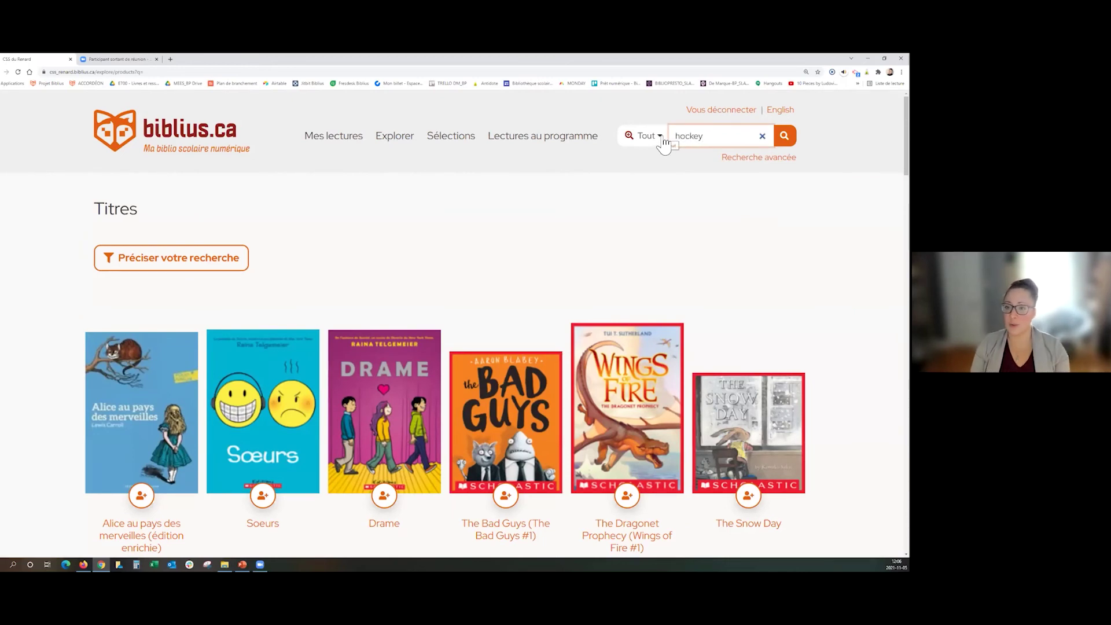
{"action": "left_click", "coordinate": [659, 136]}
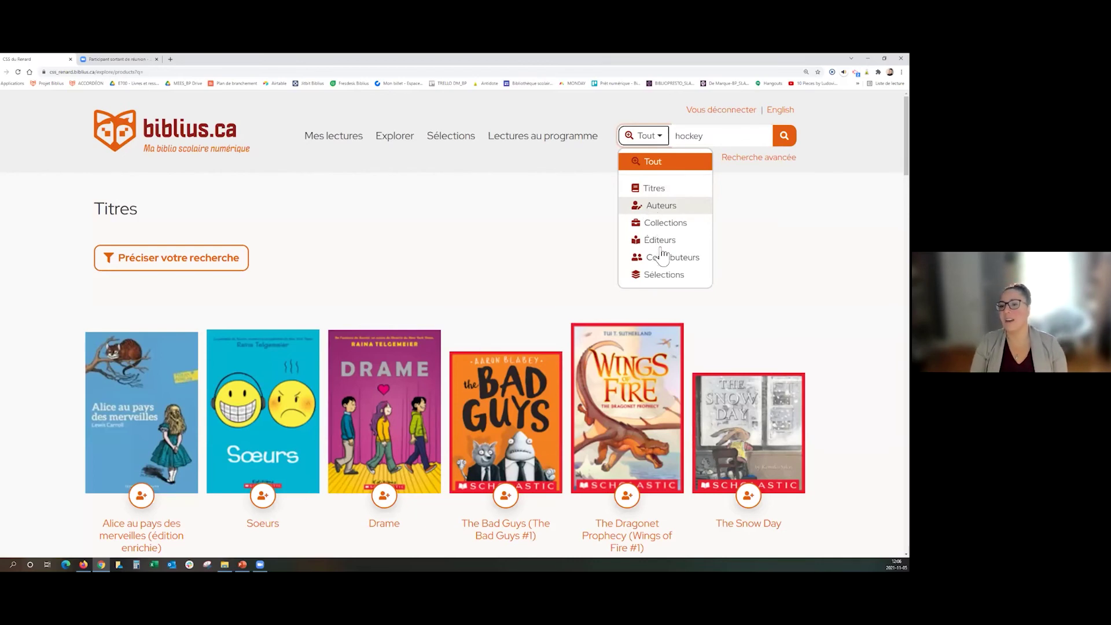
{"action": "left_click", "coordinate": [665, 161]}
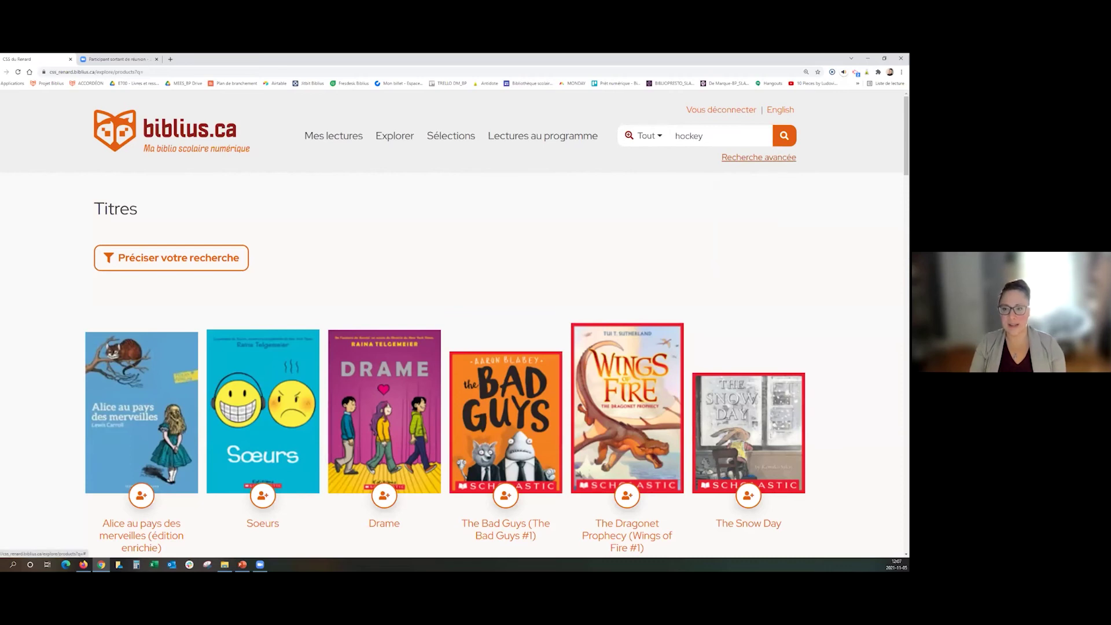
Open Recherche avancée and fill Titre 'hockey' and Éditeur 'hurtubise'
{"action": "left_click", "coordinate": [759, 157]}
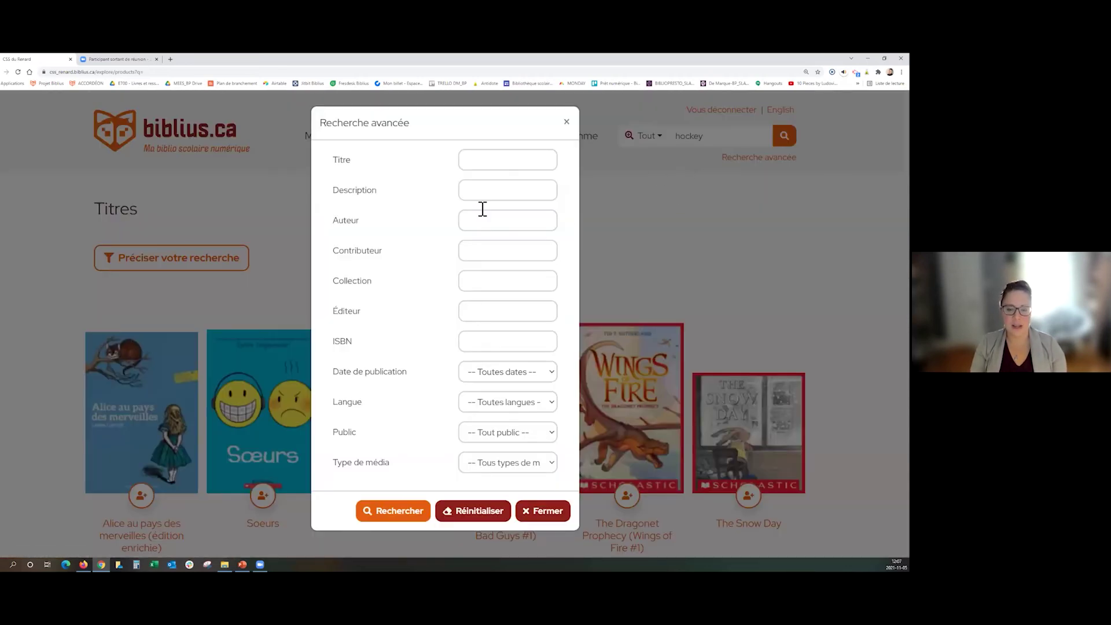
{"action": "left_click", "coordinate": [478, 160]}
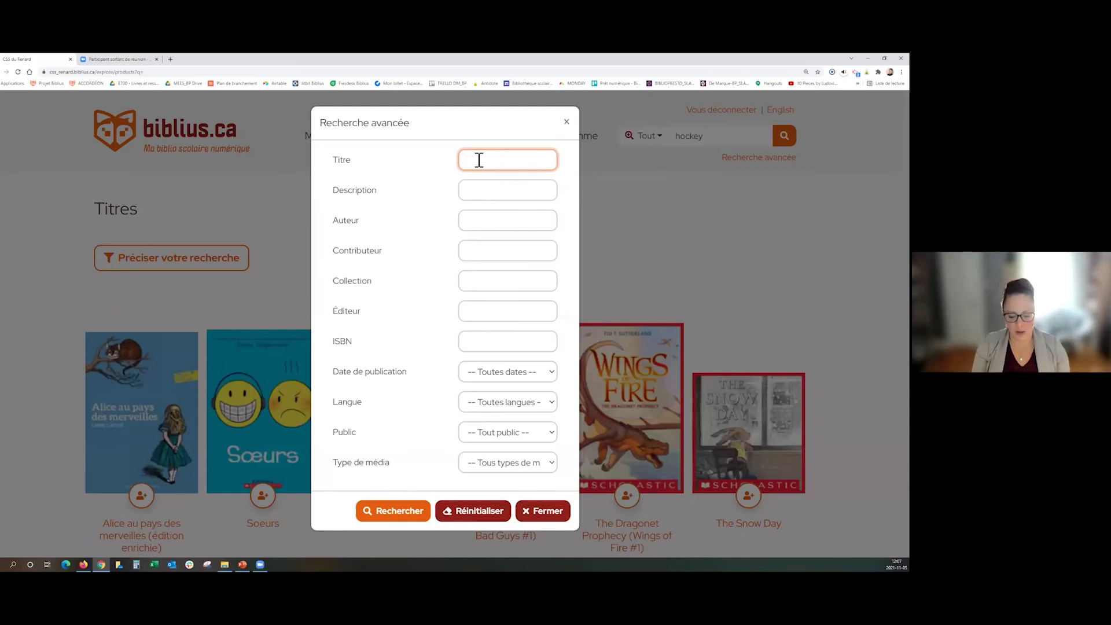
{"action": "type", "text": "hockey"}
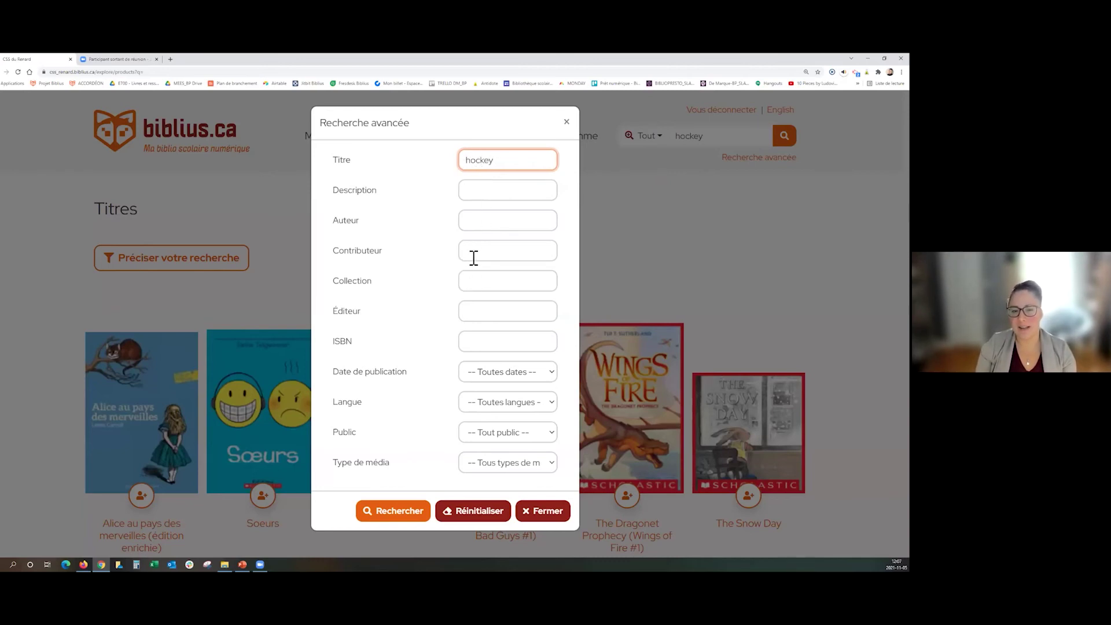
{"action": "left_click", "coordinate": [489, 314]}
{"action": "type", "text": "hurt"}
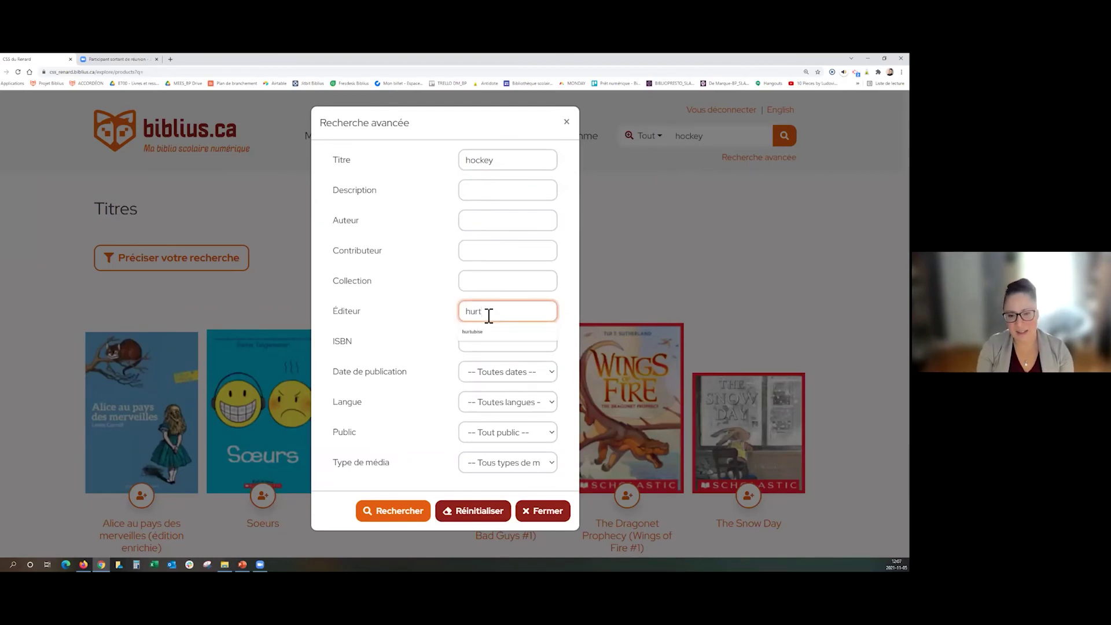
{"action": "type", "text": "ubise"}
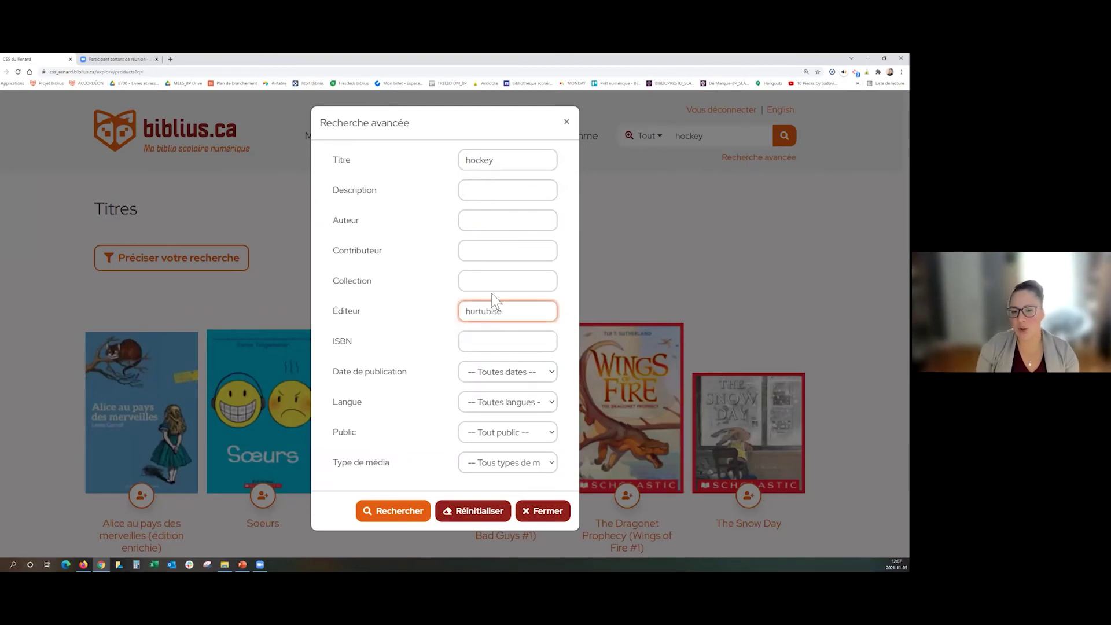
Set Langue to Français and Public to 6 ans et plus, keep all media types, and run the search
{"action": "left_click", "coordinate": [553, 405]}
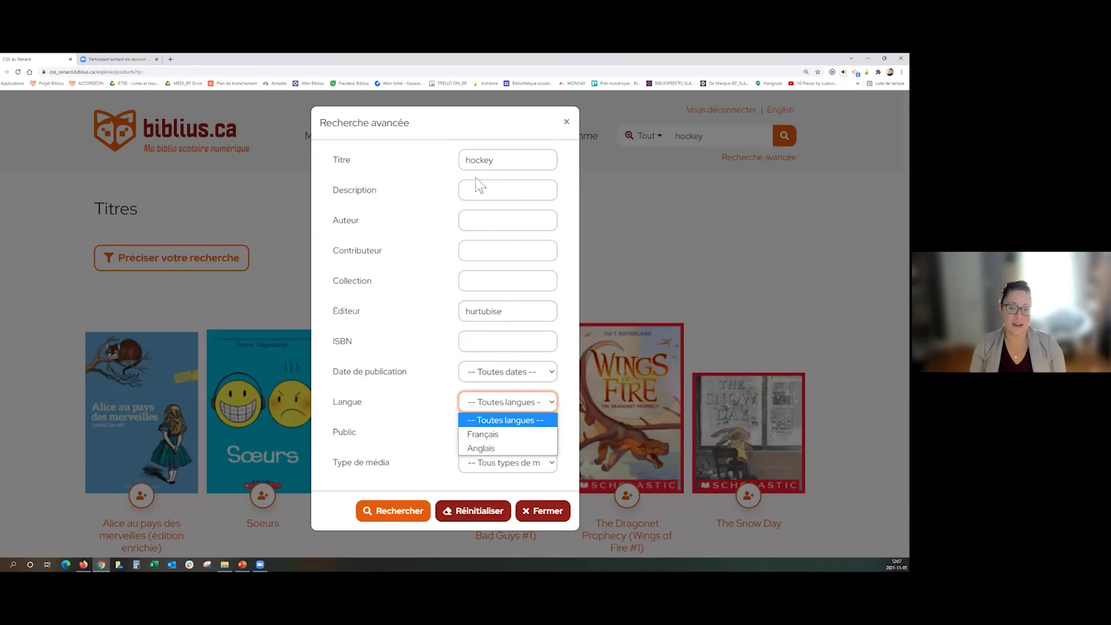
{"action": "left_click", "coordinate": [484, 434]}
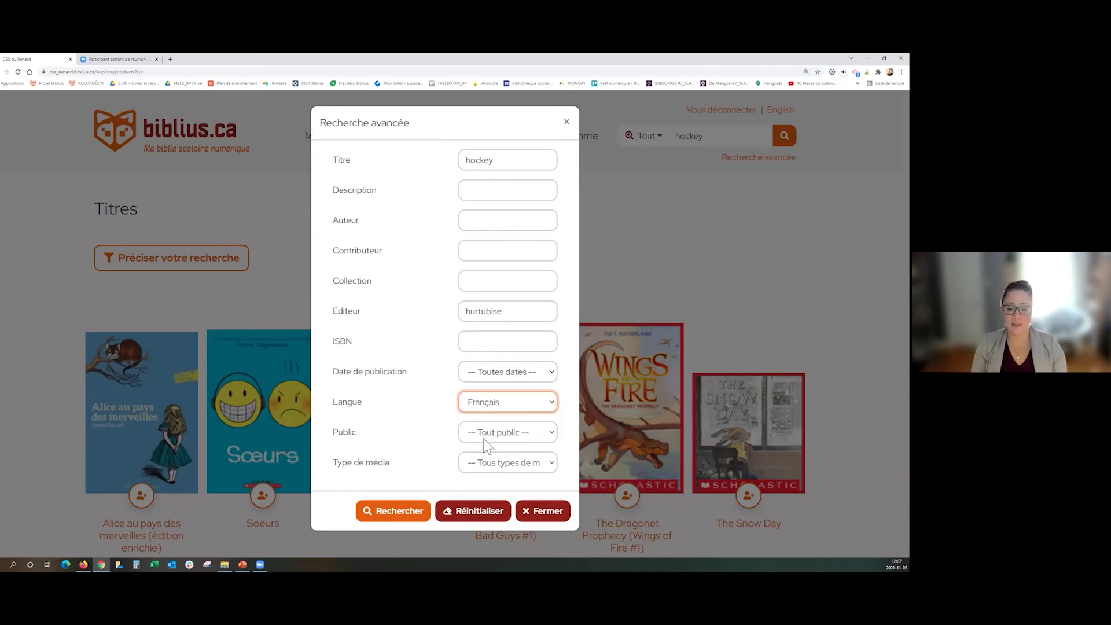
{"action": "left_click", "coordinate": [551, 441]}
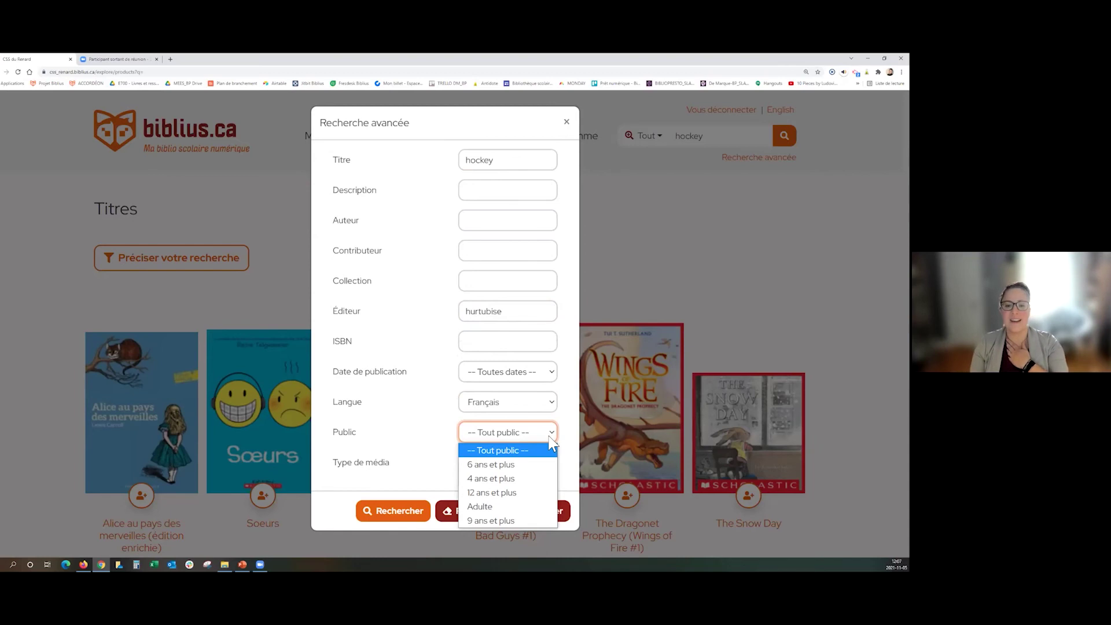
{"action": "left_click", "coordinate": [501, 493]}
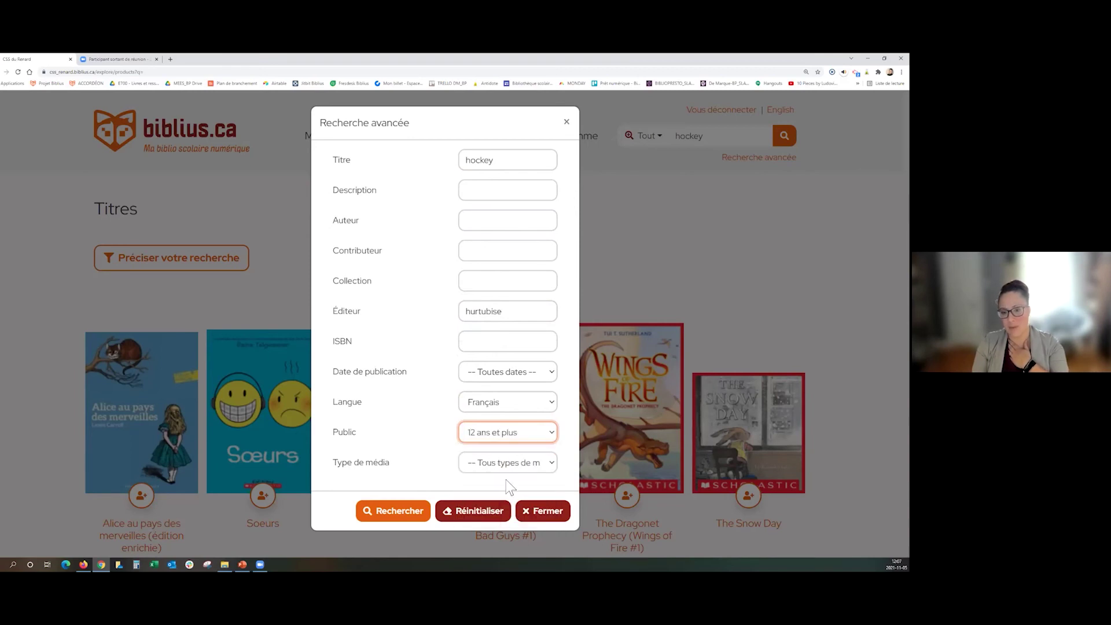
{"action": "left_click", "coordinate": [551, 434]}
{"action": "left_click", "coordinate": [498, 476]}
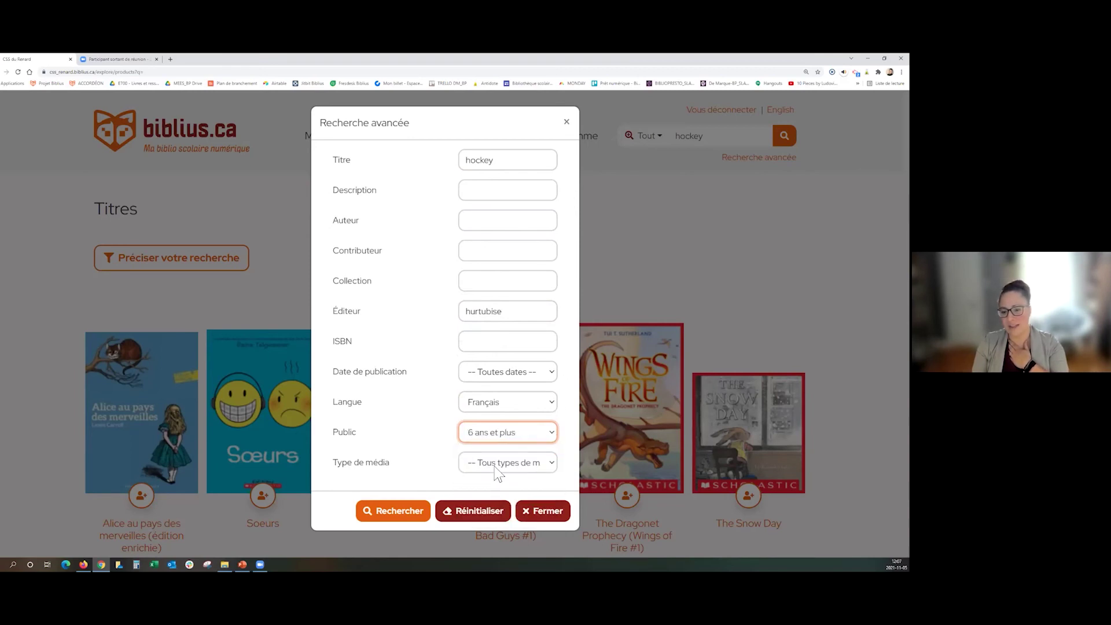
{"action": "left_click", "coordinate": [550, 463]}
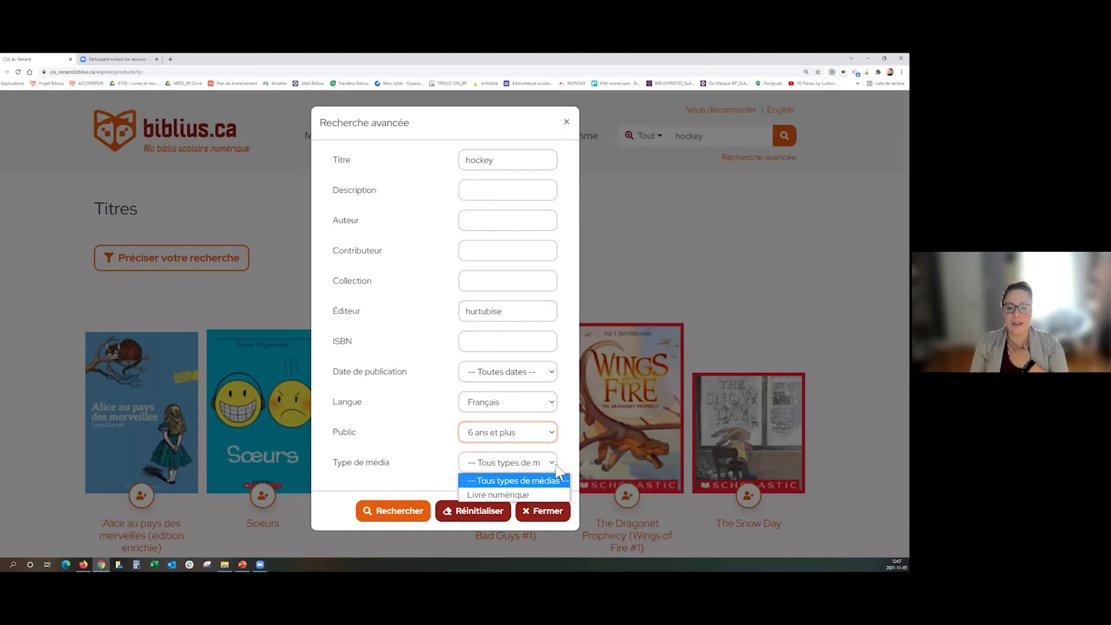
{"action": "left_click", "coordinate": [438, 473]}
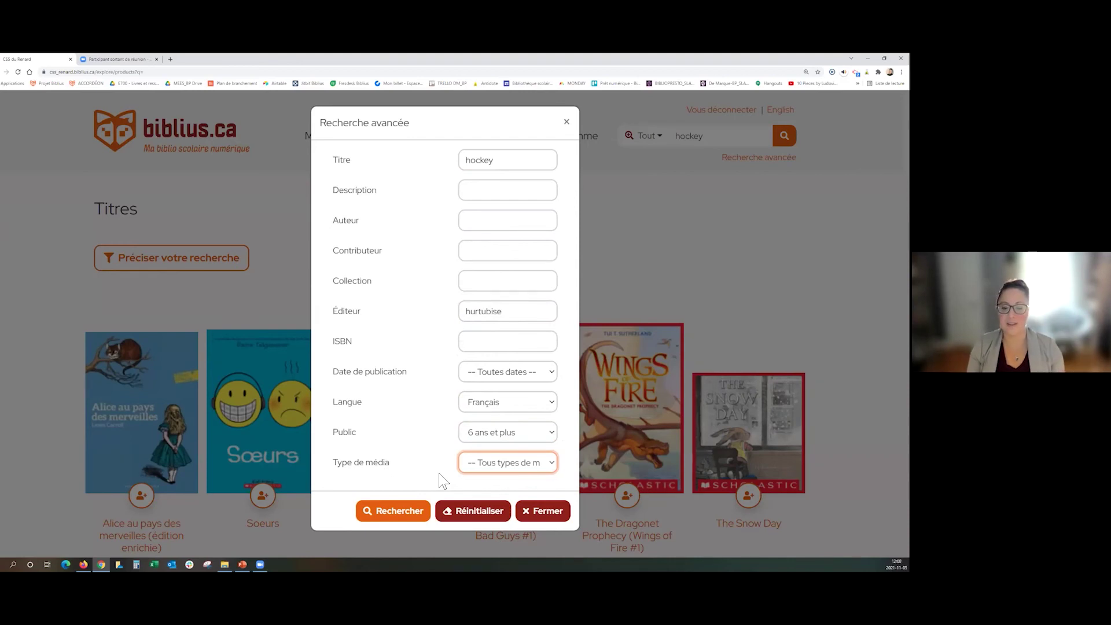
{"action": "left_click", "coordinate": [399, 516]}
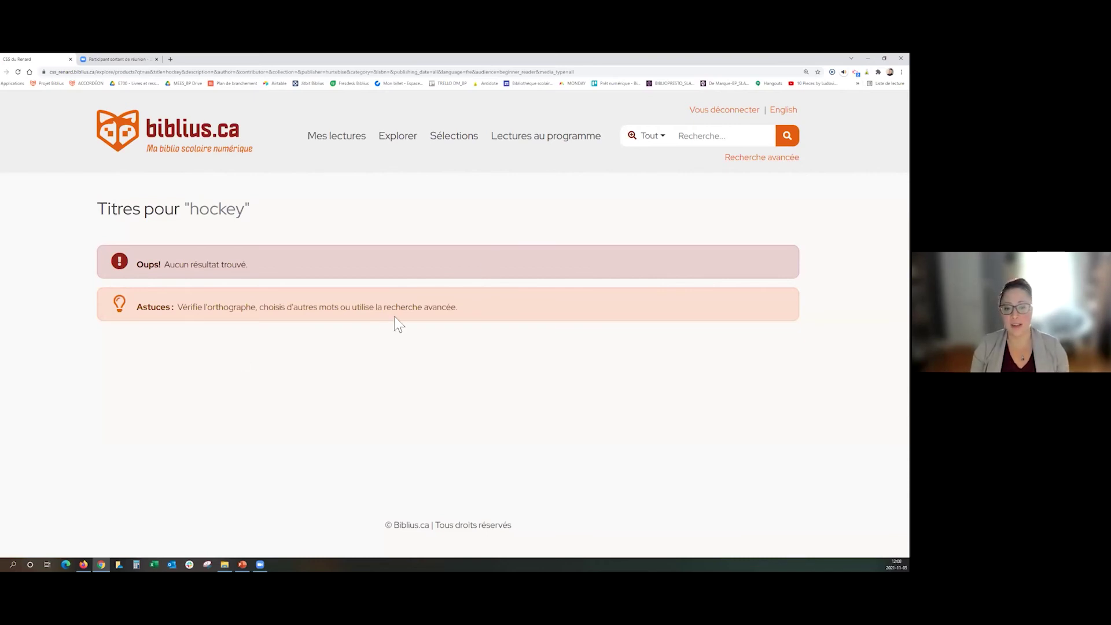
Quick-search 'hockey' from the suggestion and scroll through the matching titles like Planète hockey
{"action": "left_click", "coordinate": [703, 137]}
{"action": "type", "text": "hcckey"}
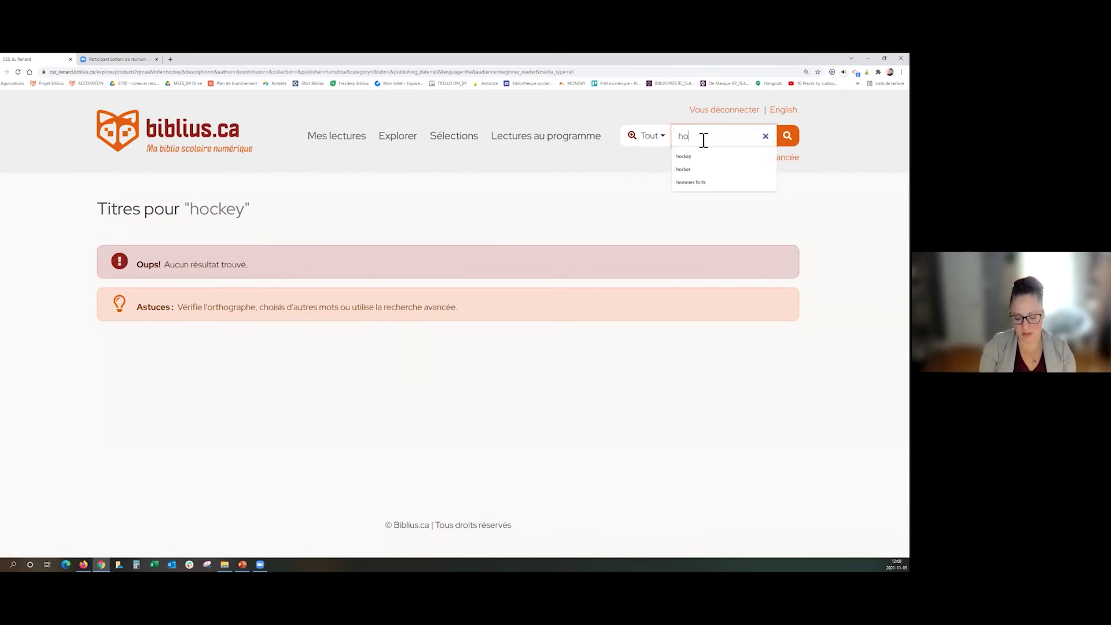
{"action": "left_click", "coordinate": [702, 157]}
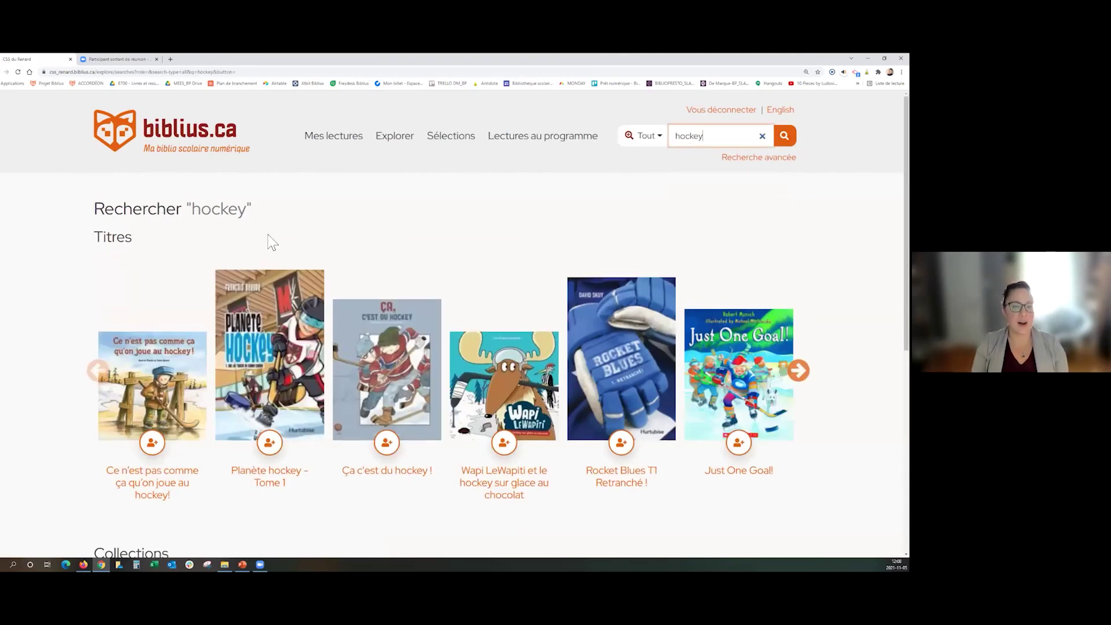
{"action": "scroll", "coordinate": [230, 249], "scroll_direction": "down", "scroll_amount": 1}
{"action": "scroll", "coordinate": [230, 258], "scroll_direction": "down", "scroll_amount": 1}
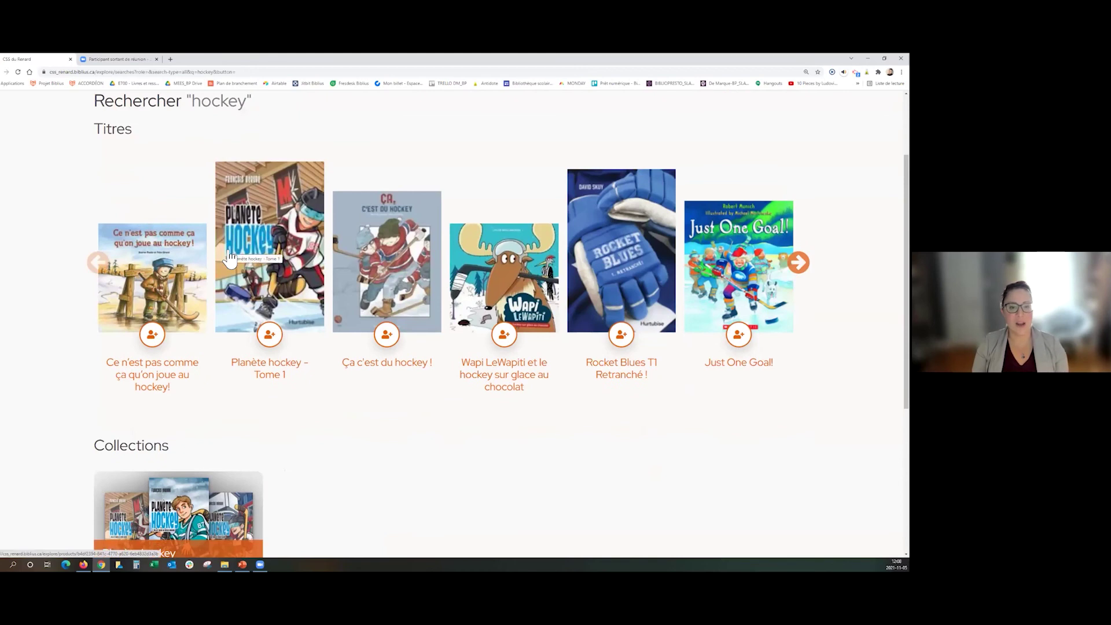
{"action": "scroll", "coordinate": [230, 256], "scroll_direction": "up", "scroll_amount": 2}
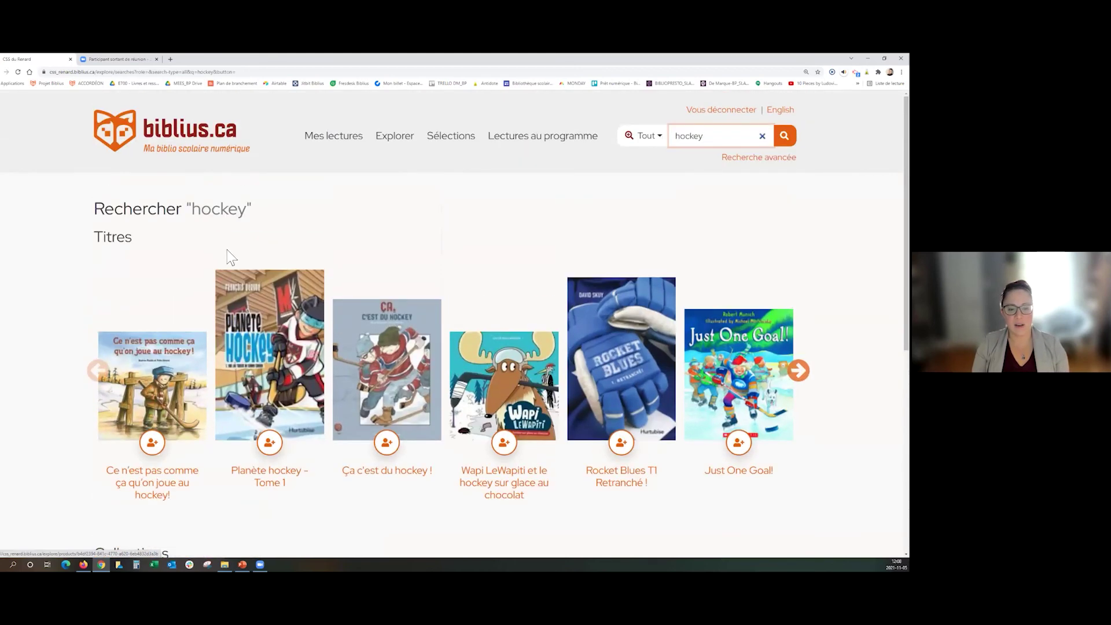
Open the Planète hockey - Tome 1 page and add it as a reading for Groupe B
{"action": "left_click", "coordinate": [292, 355]}
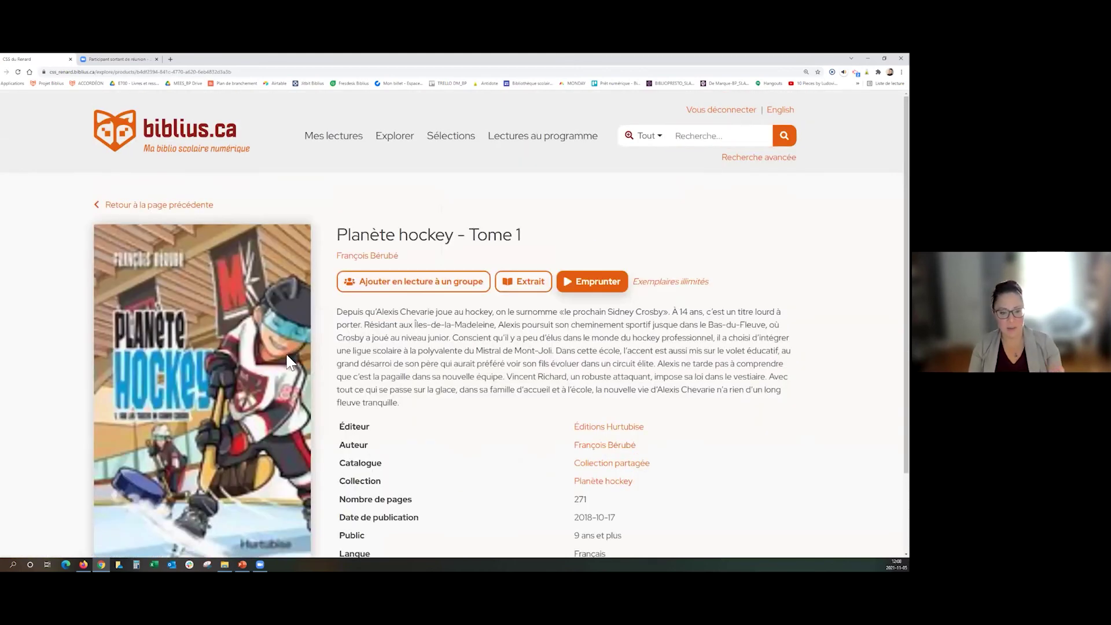
{"action": "scroll", "coordinate": [405, 352], "scroll_direction": "down", "scroll_amount": 1}
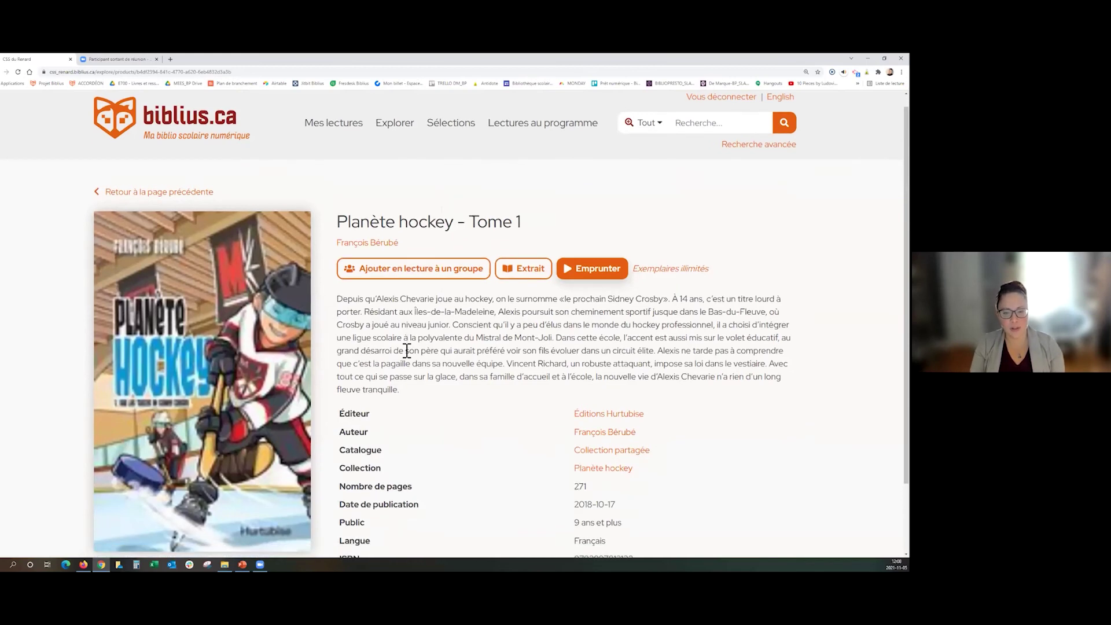
{"action": "scroll", "coordinate": [513, 314], "scroll_direction": "up", "scroll_amount": 1}
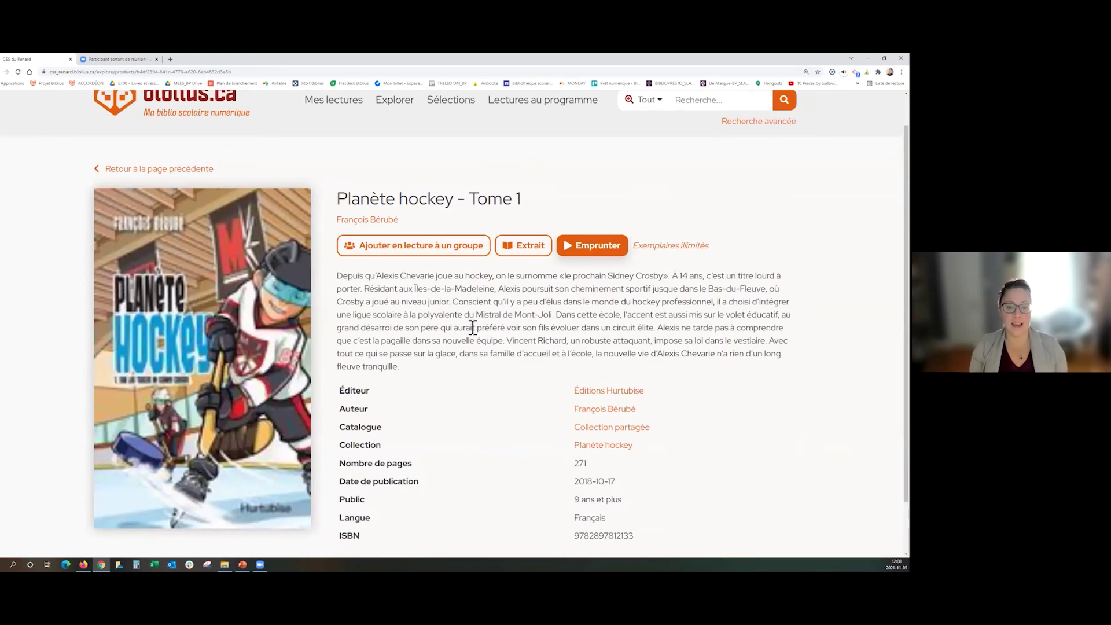
{"action": "left_click", "coordinate": [428, 250]}
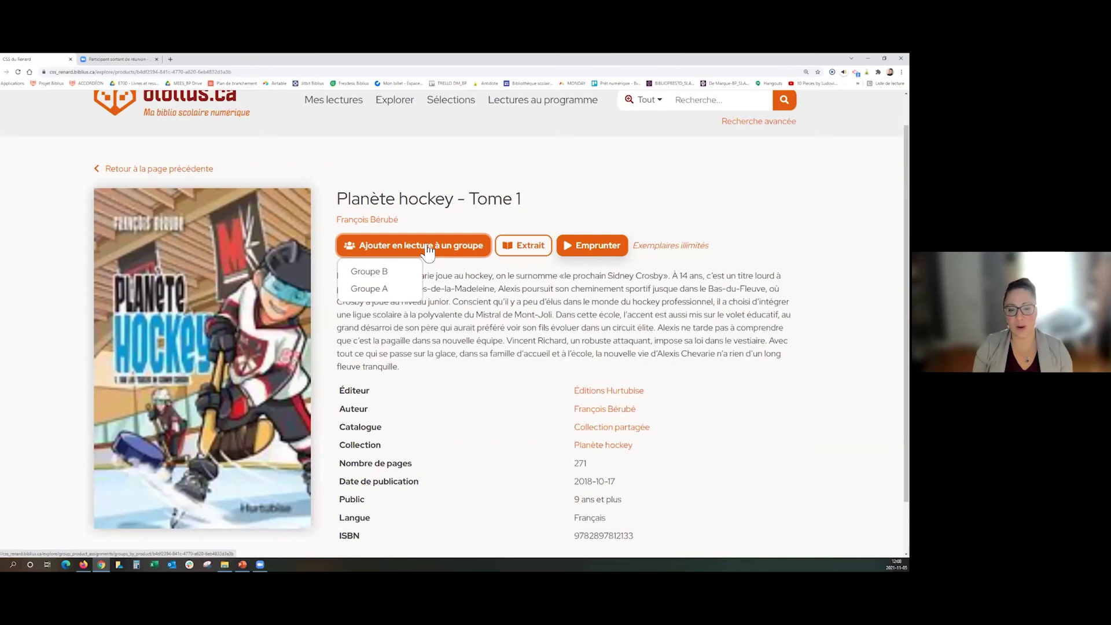
{"action": "left_click", "coordinate": [383, 273]}
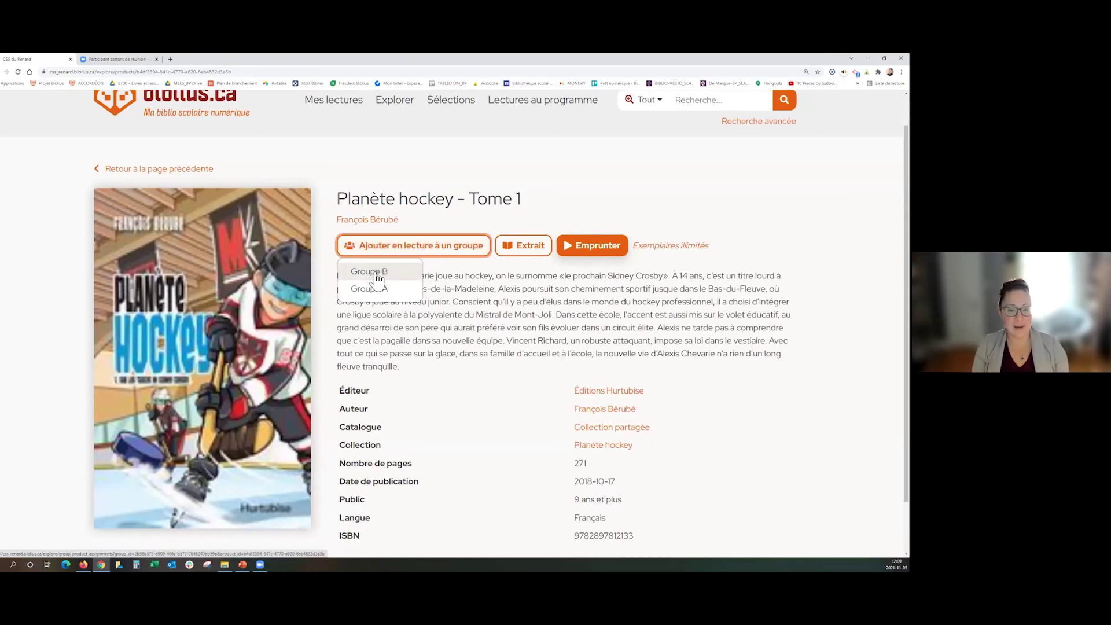
{"action": "left_click", "coordinate": [376, 277]}
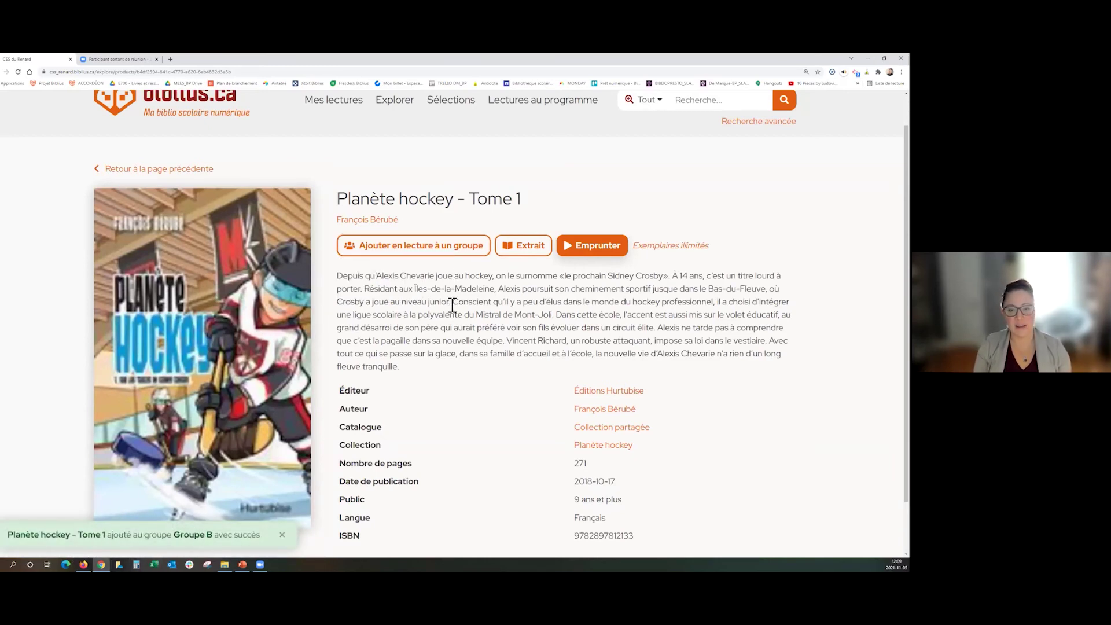
{"action": "scroll", "coordinate": [541, 165], "scroll_direction": "up", "scroll_amount": 2}
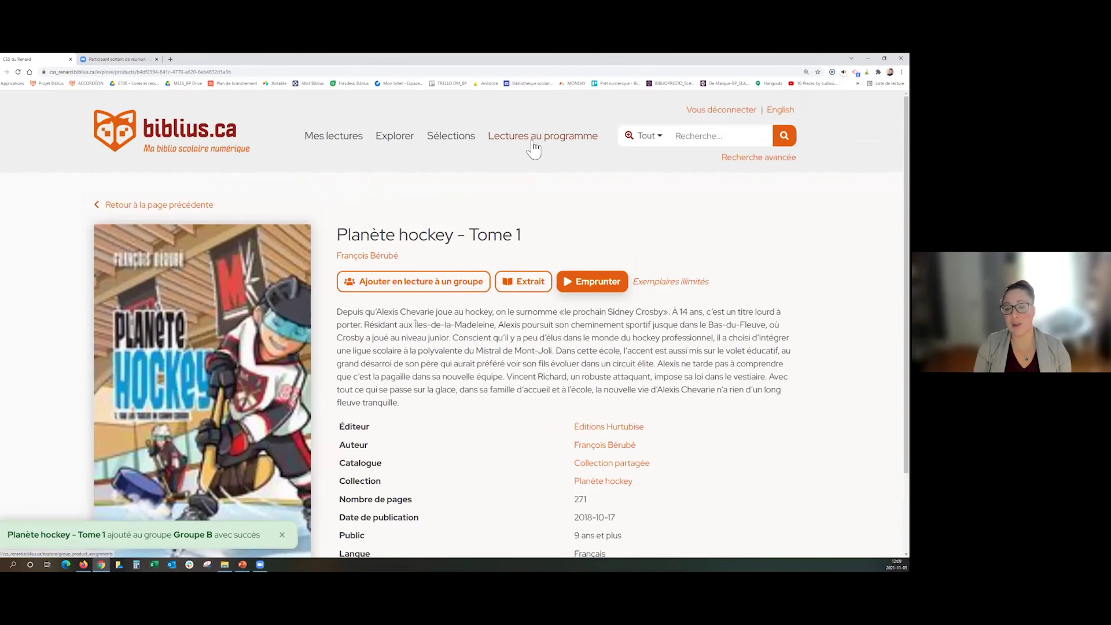
View Groupe B's three assigned readings under Lectures au programme, then start signing out
{"action": "left_click", "coordinate": [528, 149]}
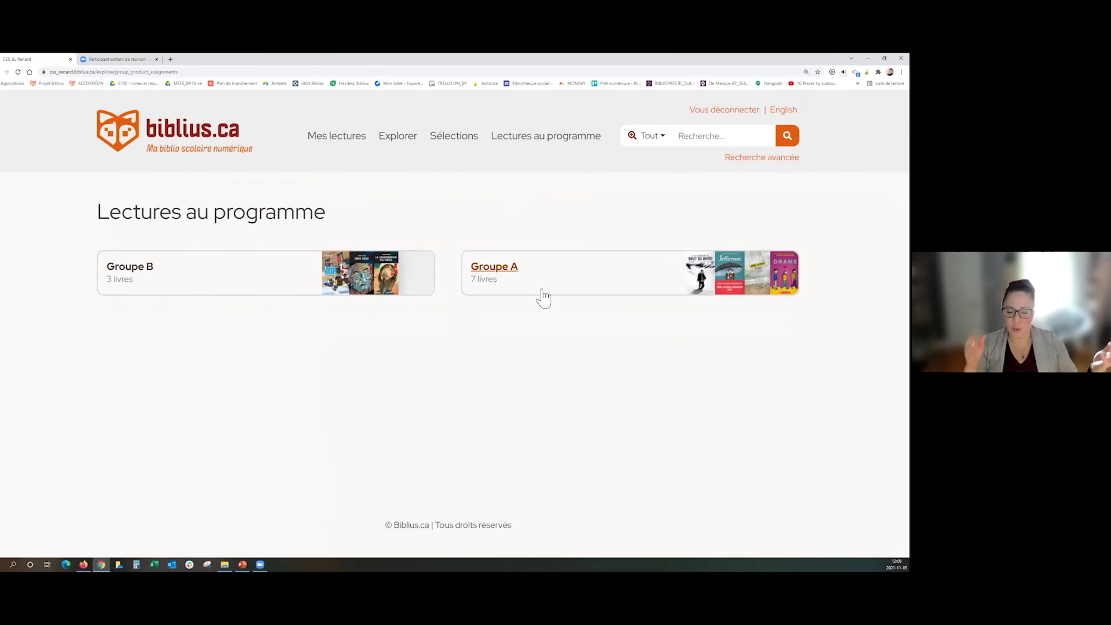
{"action": "left_click", "coordinate": [133, 277]}
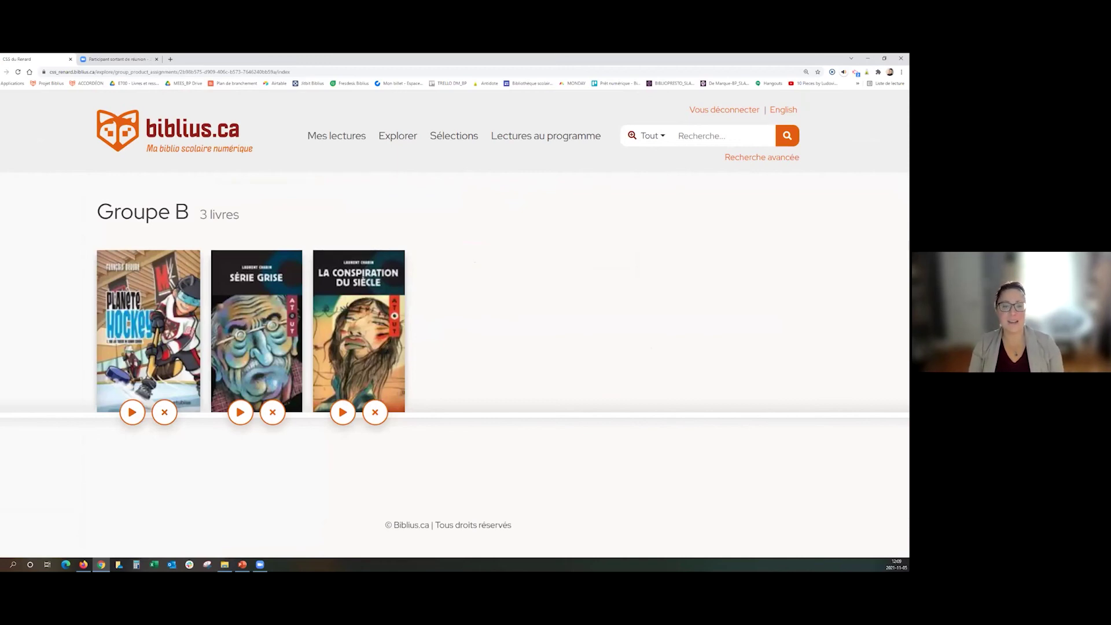
{"action": "left_click", "coordinate": [724, 109]}
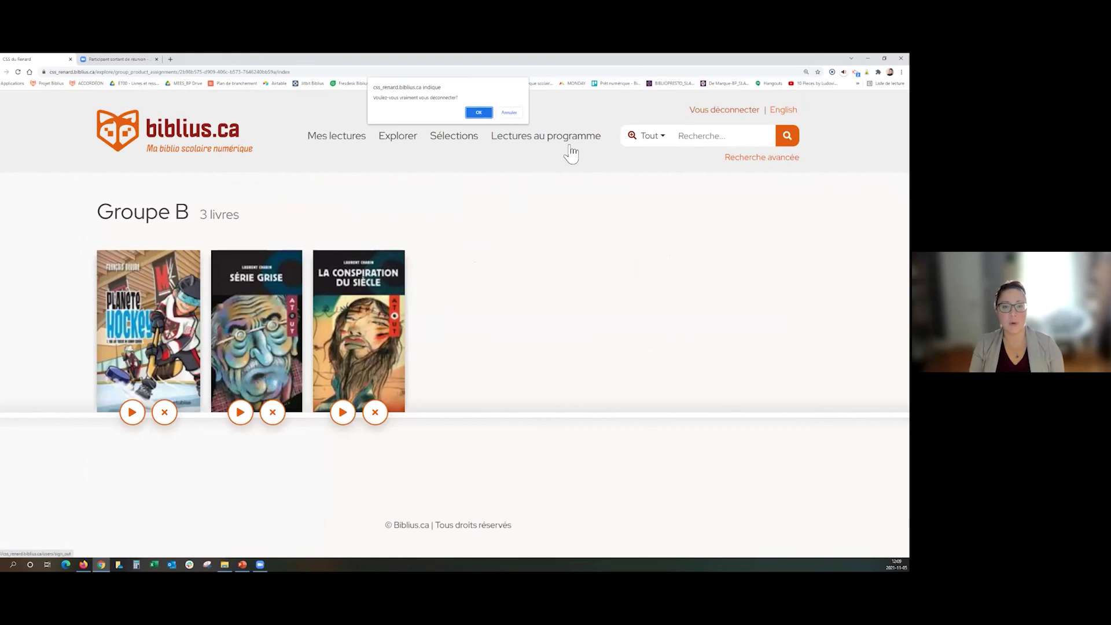
Confirm the logout and sign back in with the saved student login
{"action": "left_click", "coordinate": [478, 109]}
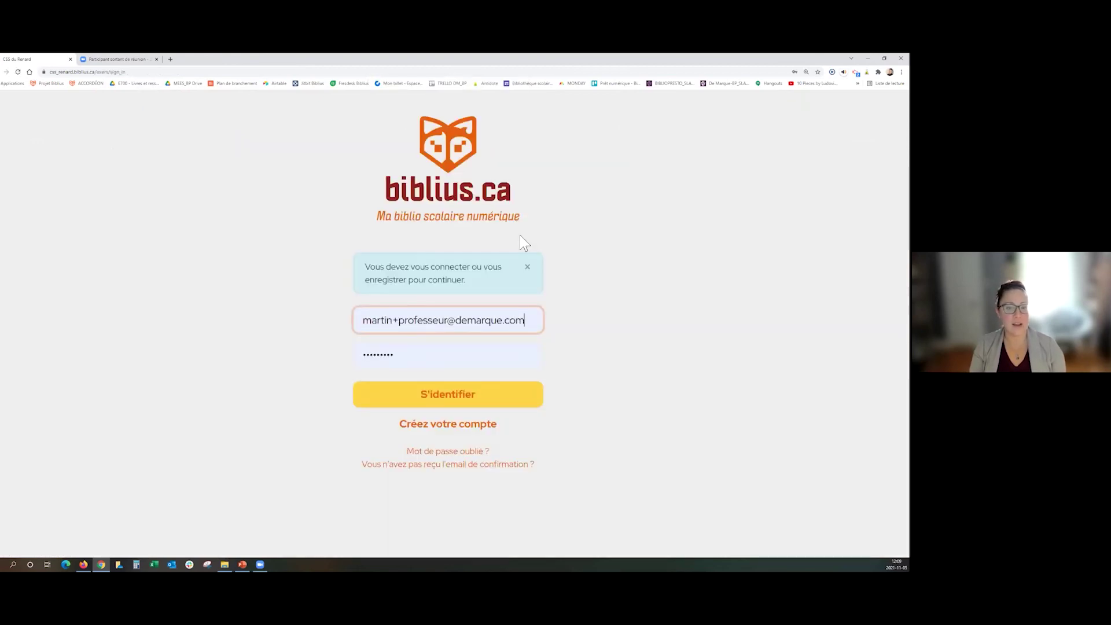
{"action": "left_click_drag", "start_coordinate": [538, 319], "coordinate": [270, 304]}
{"action": "type", "text": "mar"}
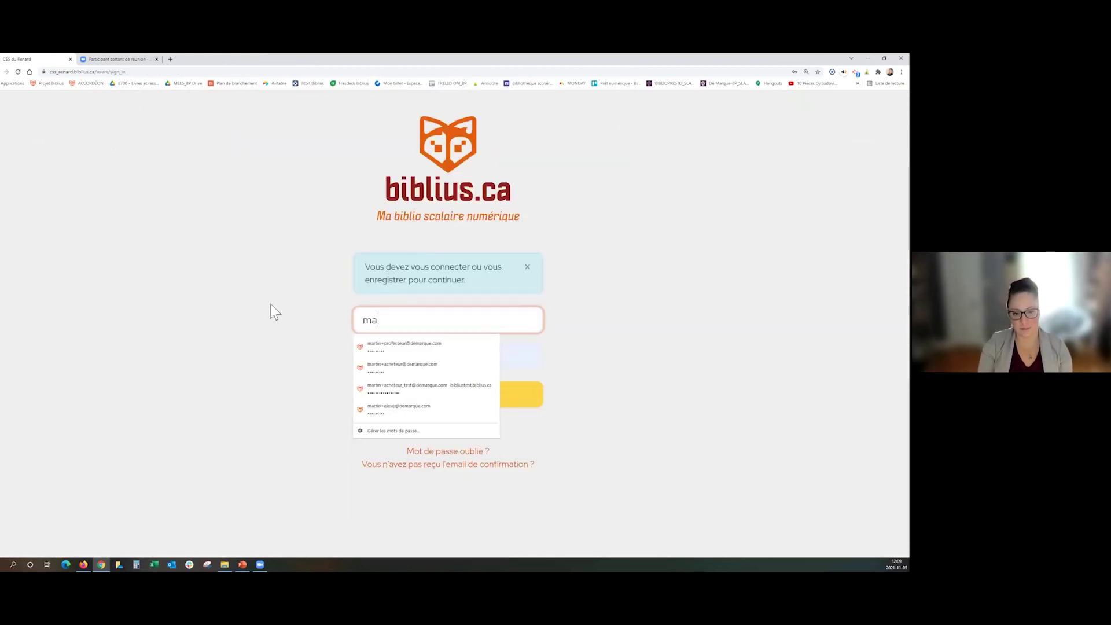
{"action": "left_click", "coordinate": [428, 406]}
{"action": "left_click", "coordinate": [428, 403]}
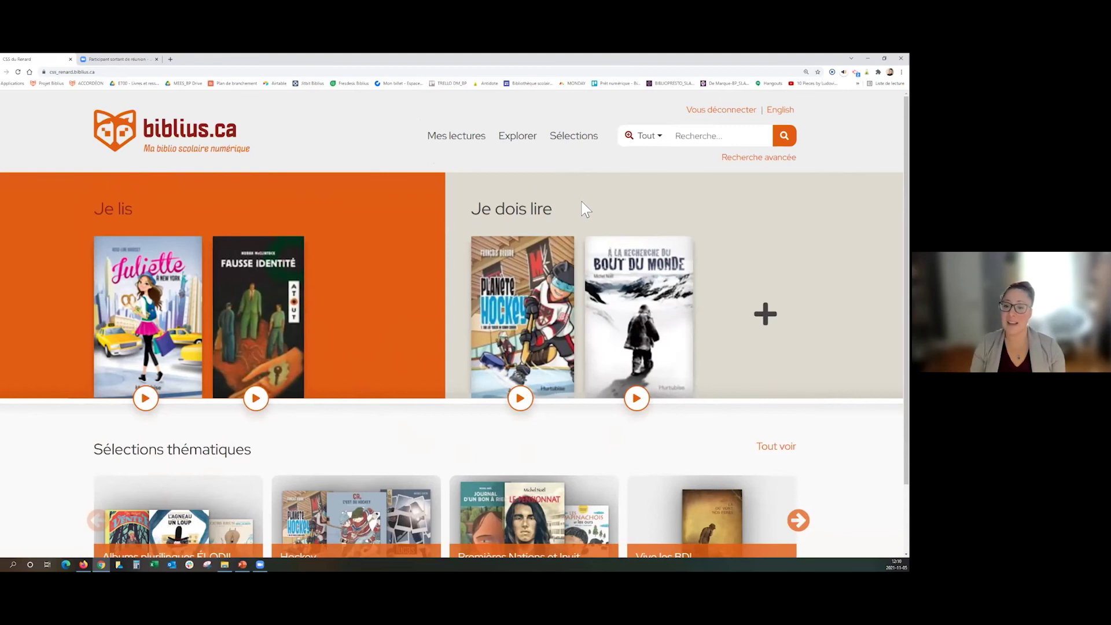
Expand the Je dois lire list, open Planète hockey in the reader, then close it
{"action": "left_click", "coordinate": [765, 314]}
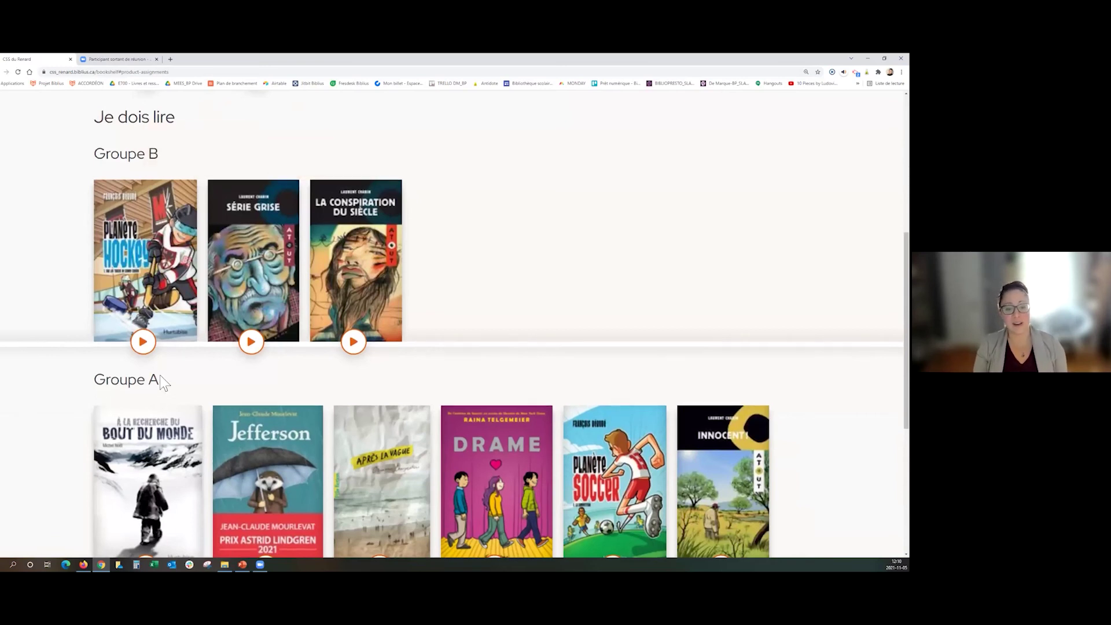
{"action": "scroll", "coordinate": [160, 375], "scroll_direction": "down", "scroll_amount": 3}
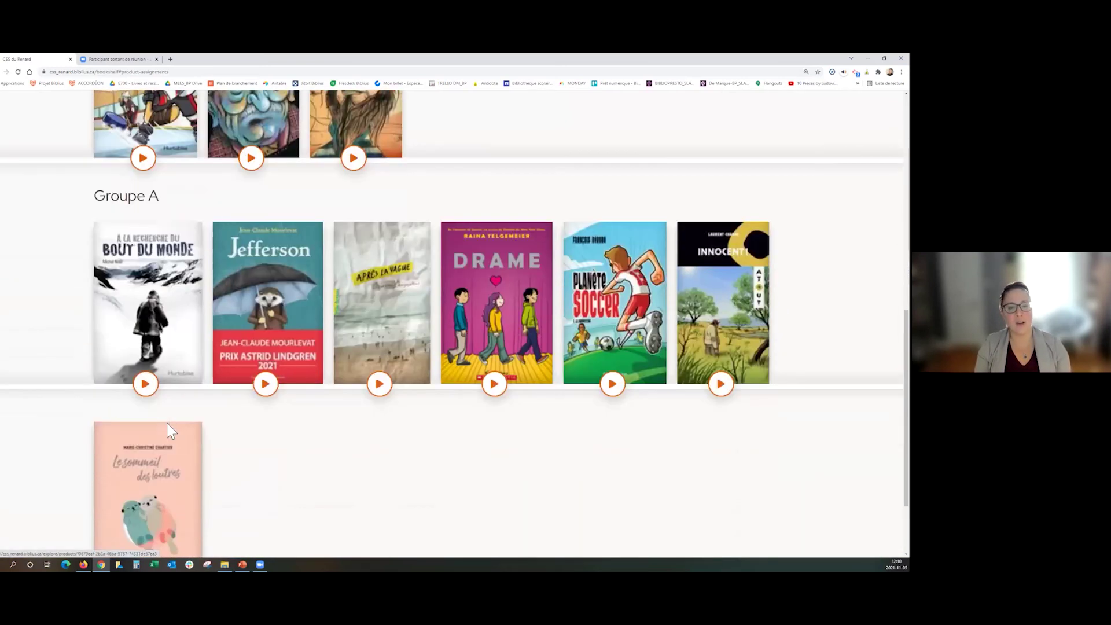
{"action": "scroll", "coordinate": [91, 398], "scroll_direction": "up", "scroll_amount": 4}
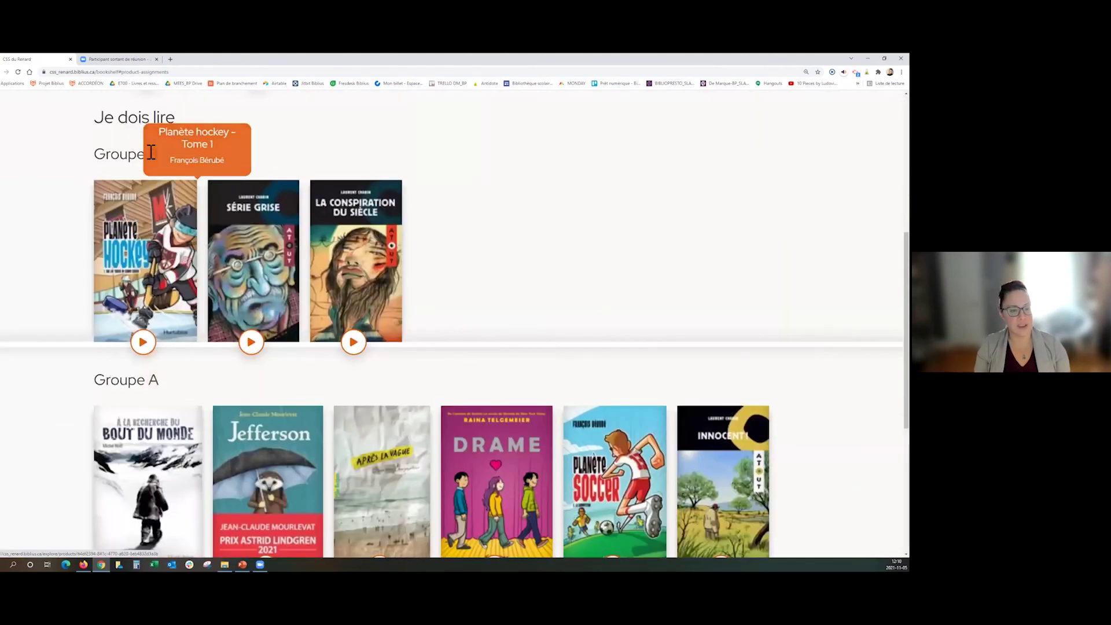
{"action": "left_click", "coordinate": [148, 346]}
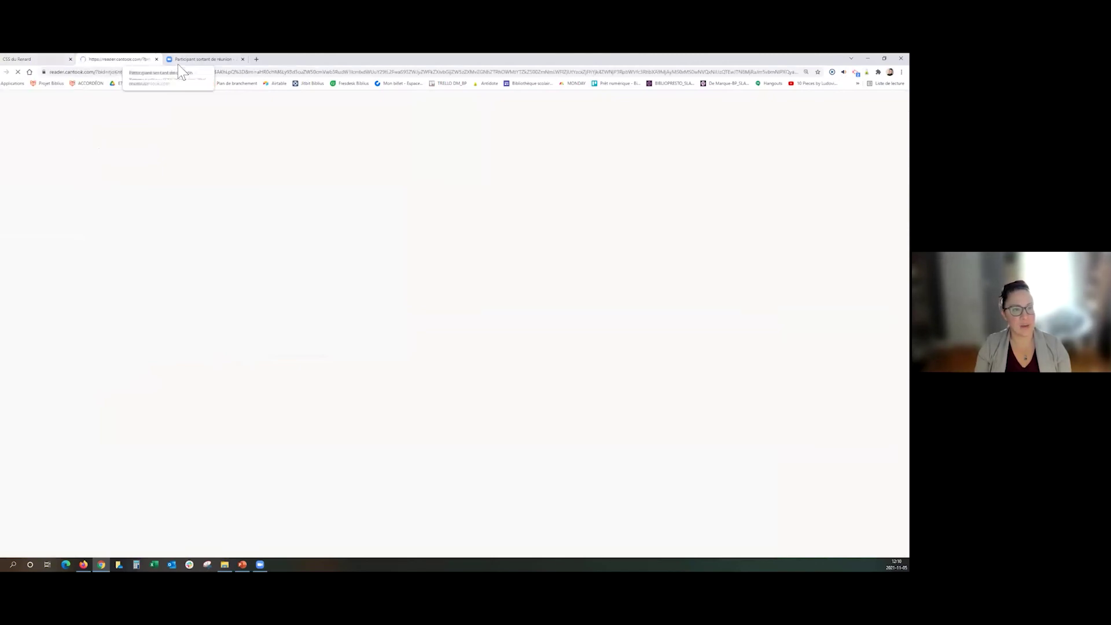
{"action": "left_click", "coordinate": [156, 59]}
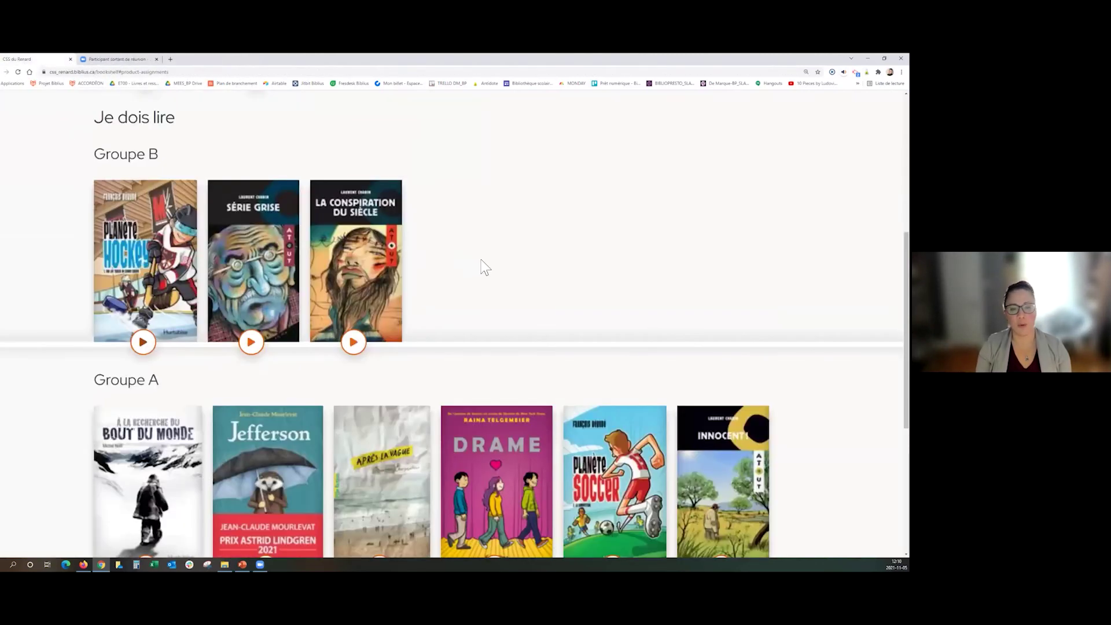
{"action": "scroll", "coordinate": [478, 269], "scroll_direction": "up", "scroll_amount": 5}
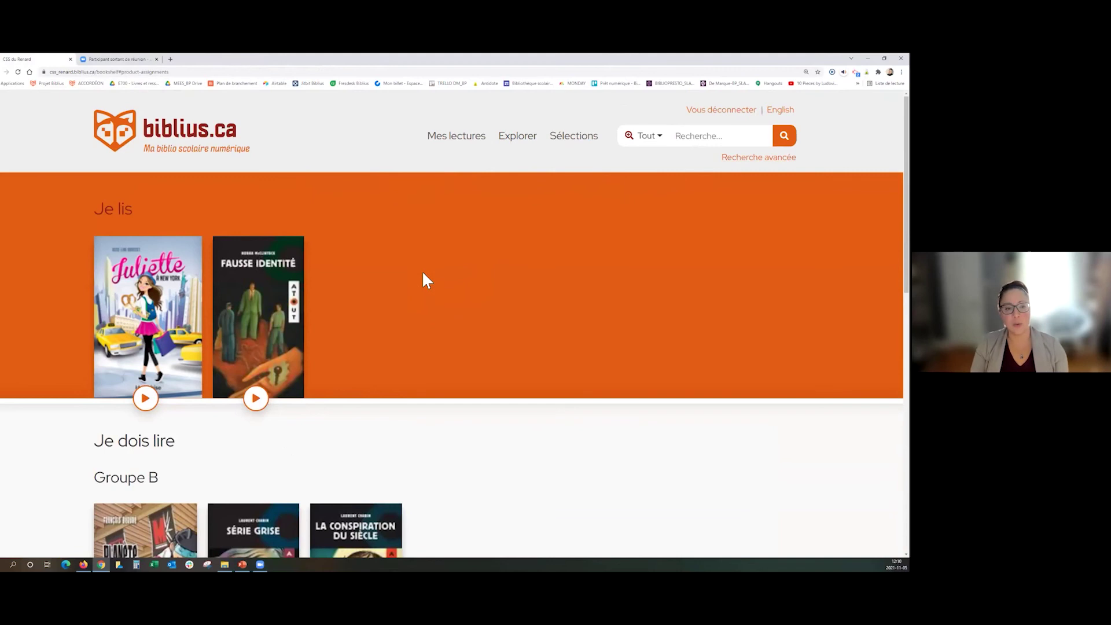
Return to the Biblius home page, then resume the PowerPoint slideshow at the Conclusion slide
{"action": "left_click", "coordinate": [184, 139]}
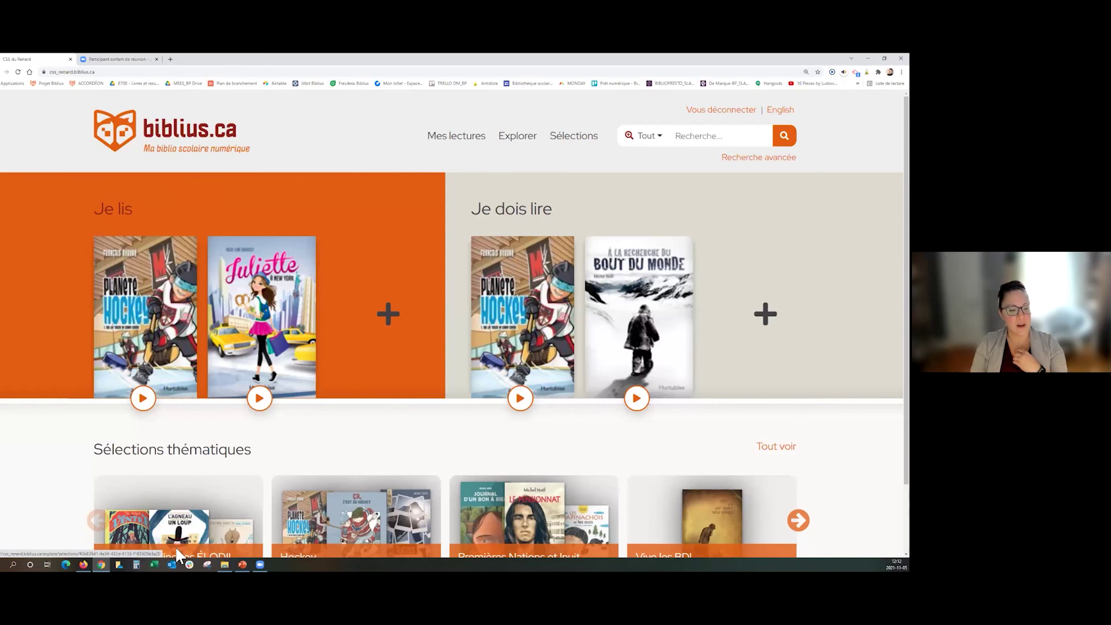
{"action": "mouse_move", "coordinate": [108, 549]}
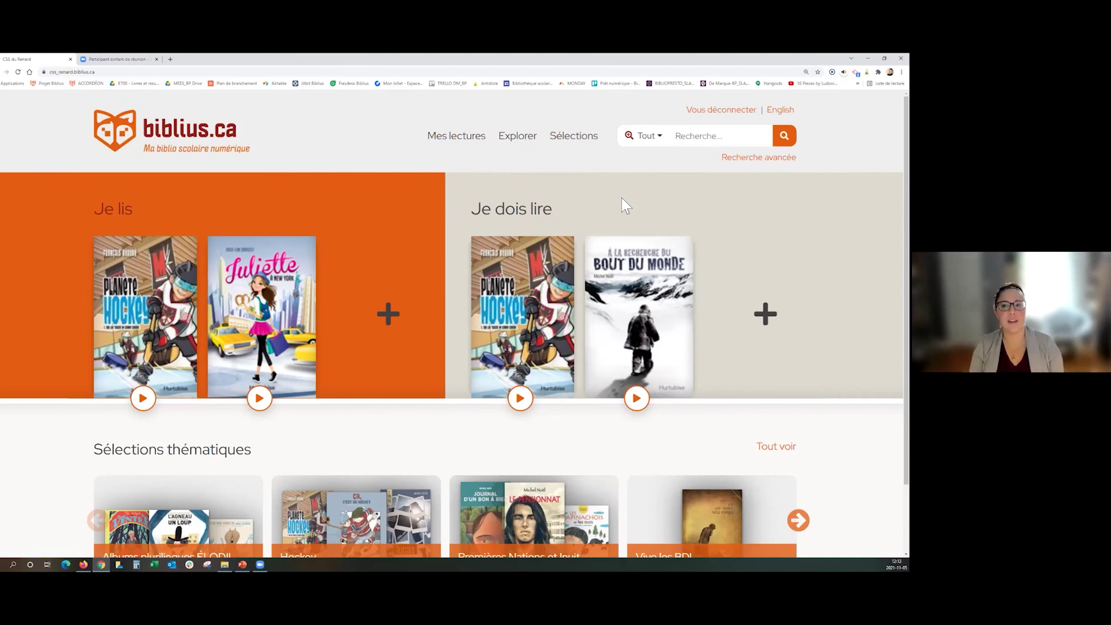
{"action": "left_click", "coordinate": [242, 547]}
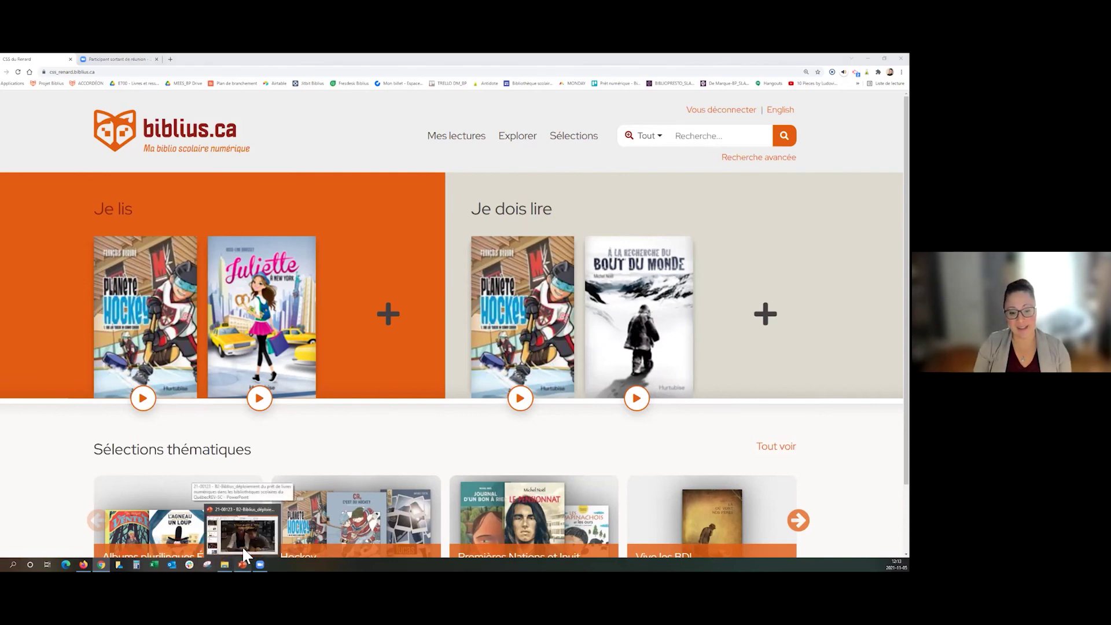
{"action": "left_click", "coordinate": [827, 554]}
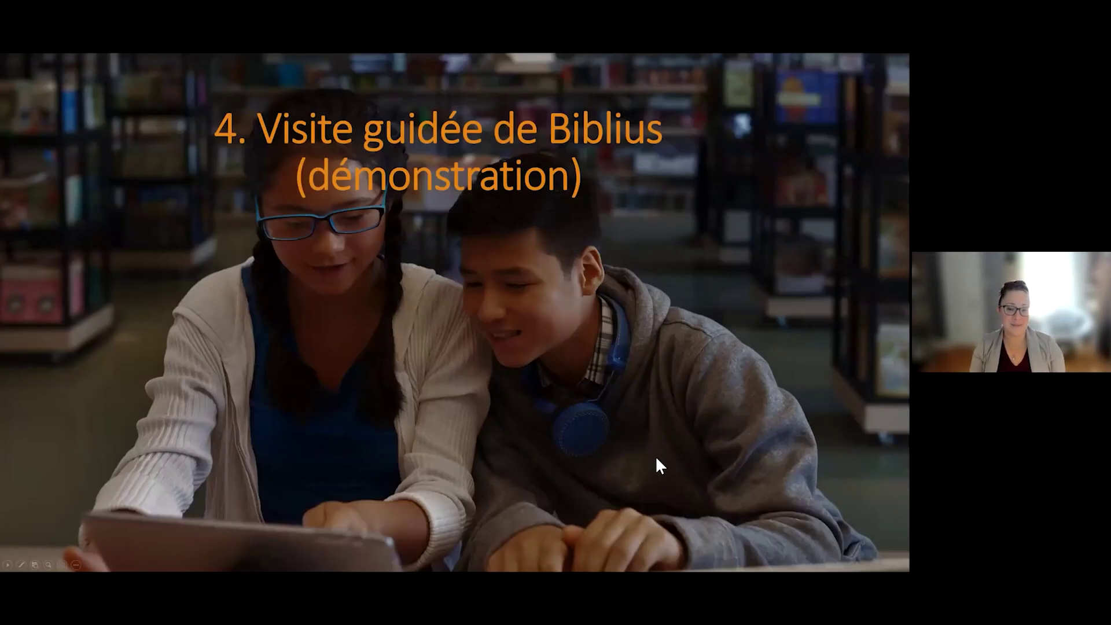
{"action": "left_click", "coordinate": [656, 459]}
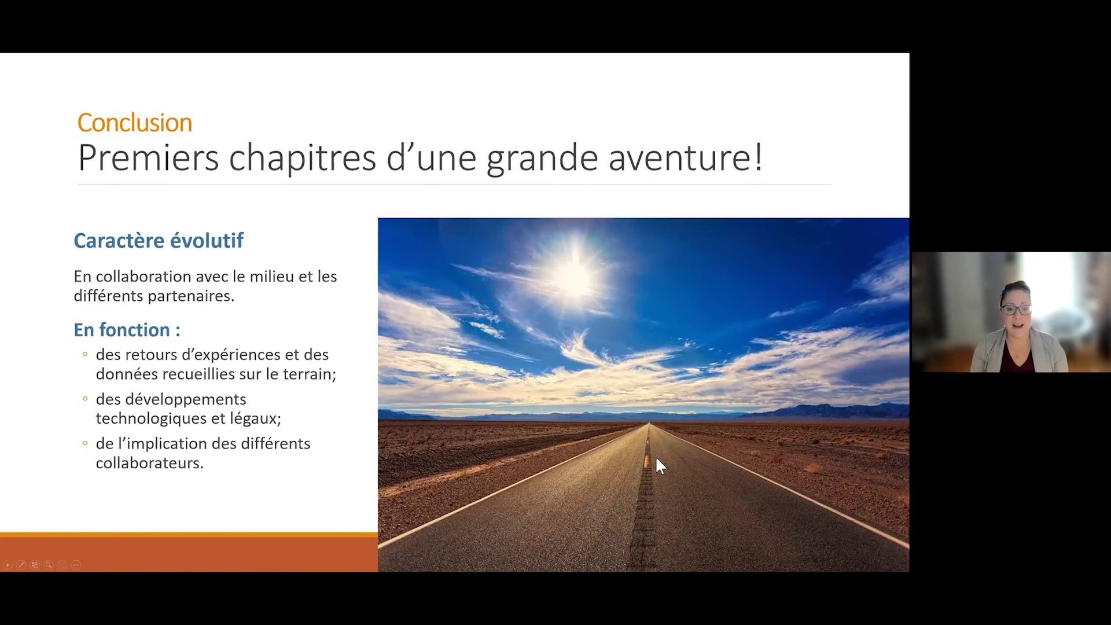